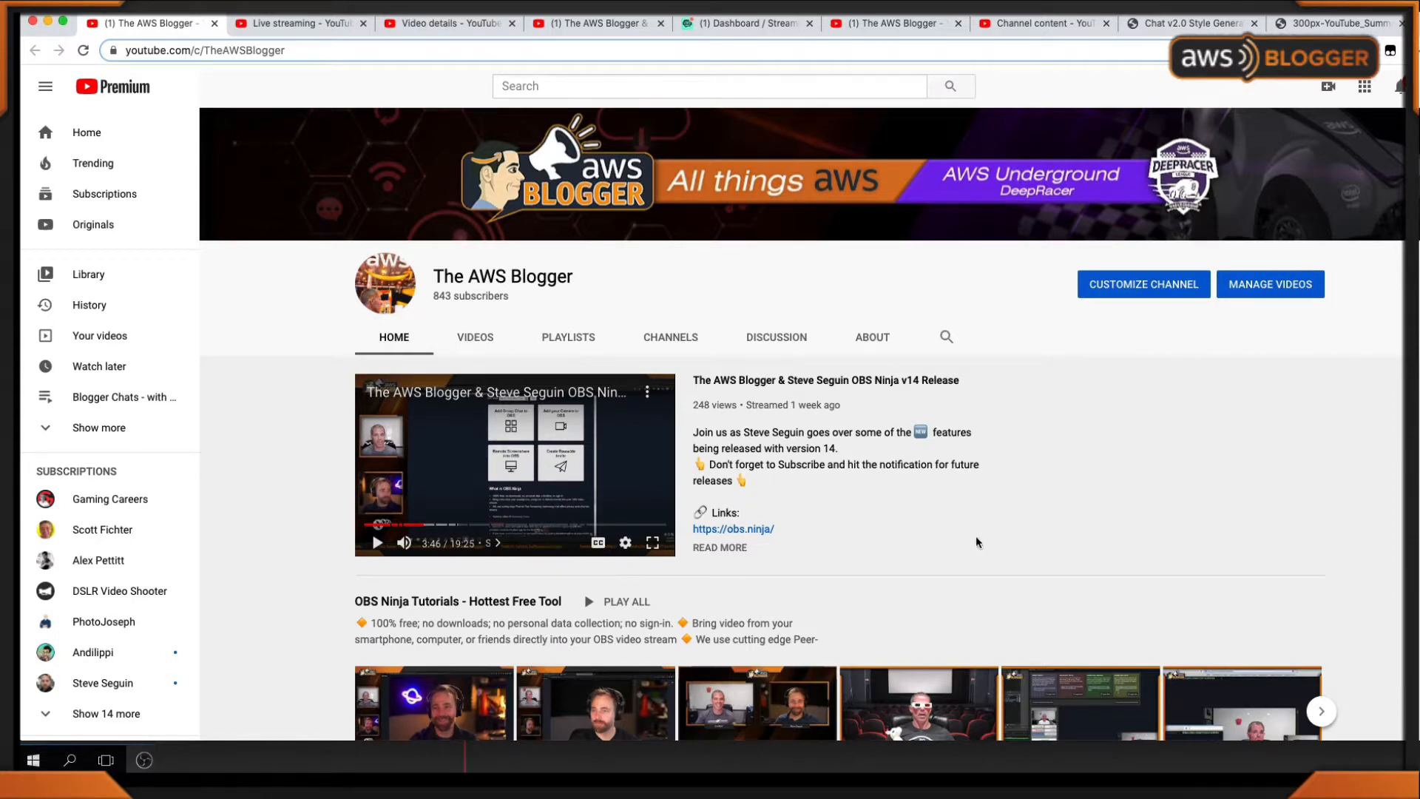
- Open the channel's layout customization and review the video spotlight, the featured sections and the section types available to add
{"action": "left_click", "coordinate": [1155, 284]}
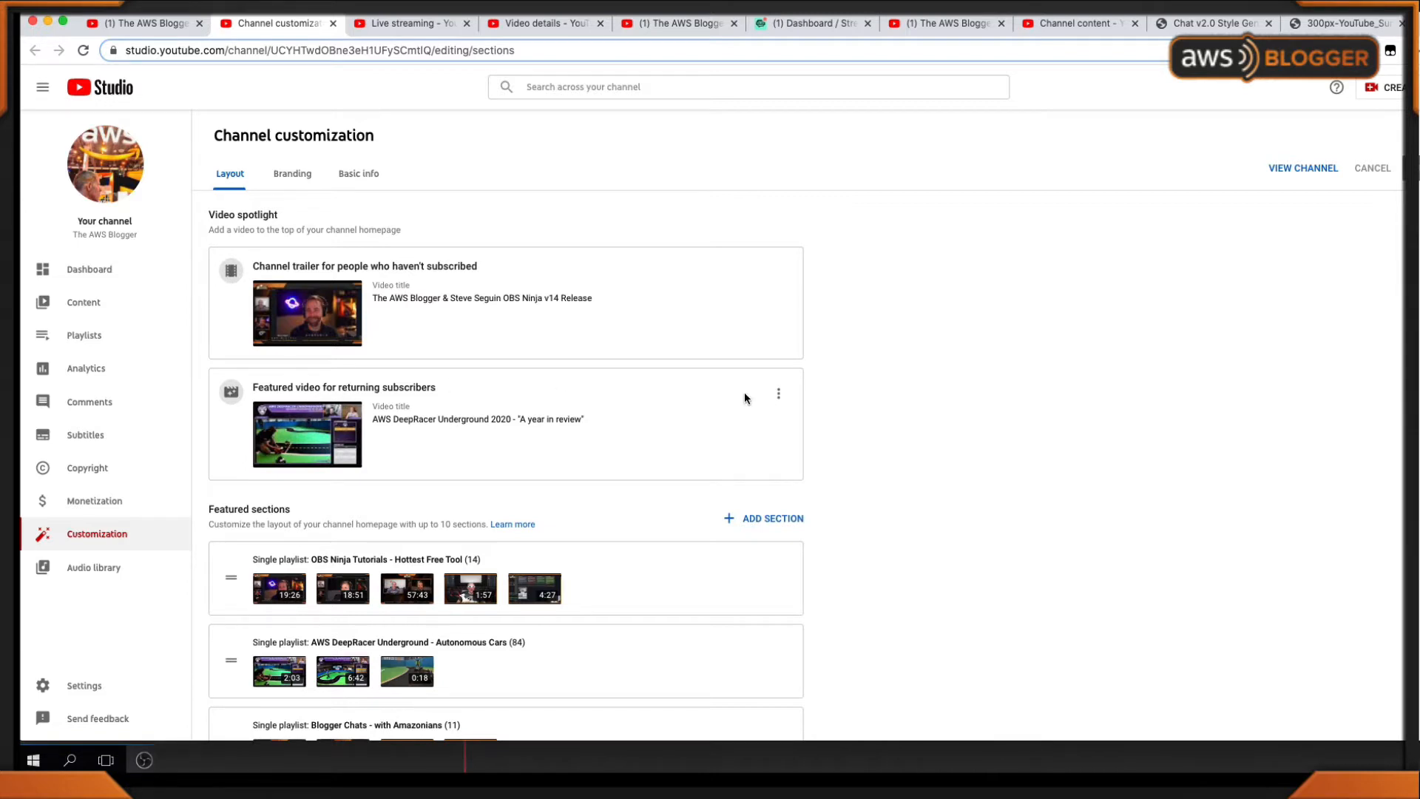
{"action": "scroll", "coordinate": [744, 392], "scroll_direction": "down", "scroll_amount": 2}
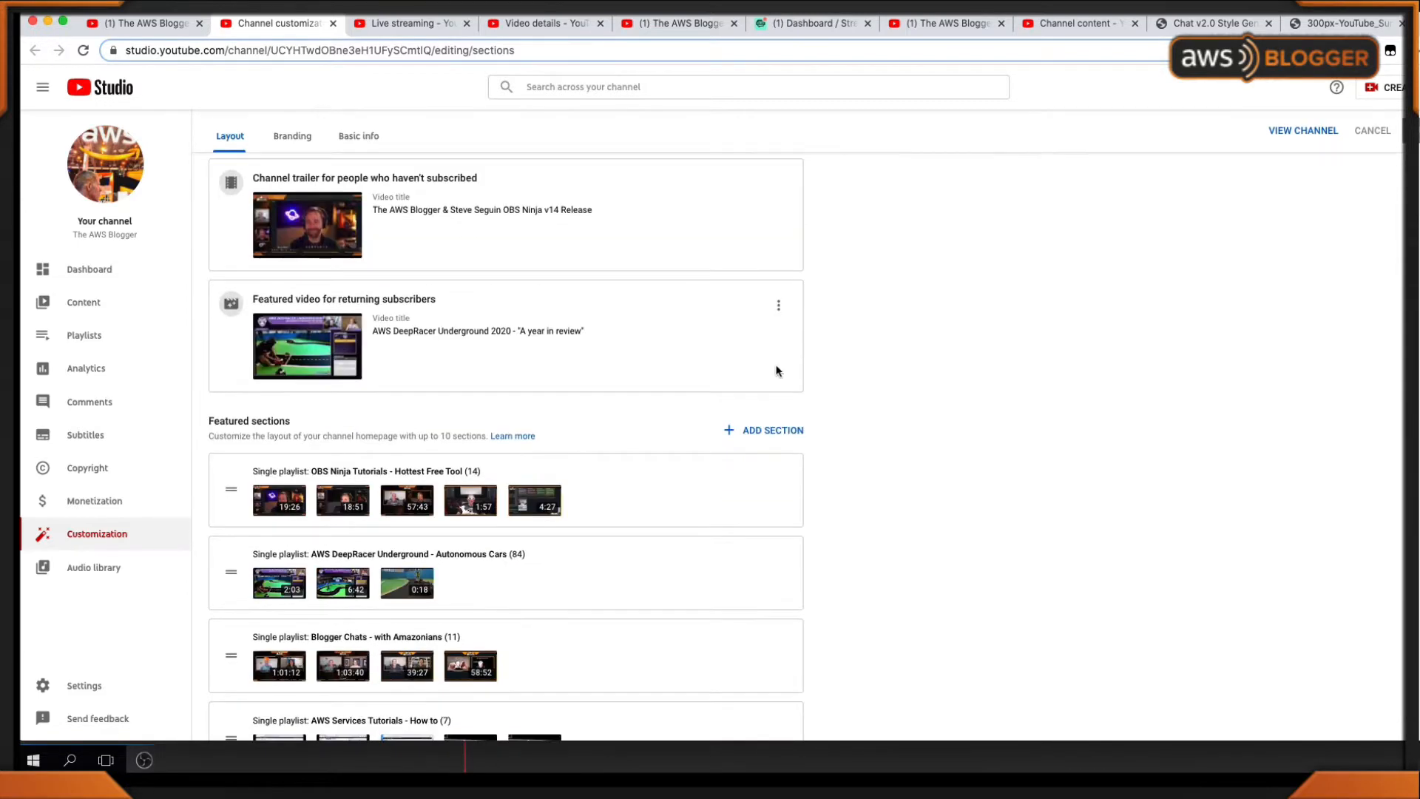
{"action": "scroll", "coordinate": [908, 349], "scroll_direction": "down", "scroll_amount": 1}
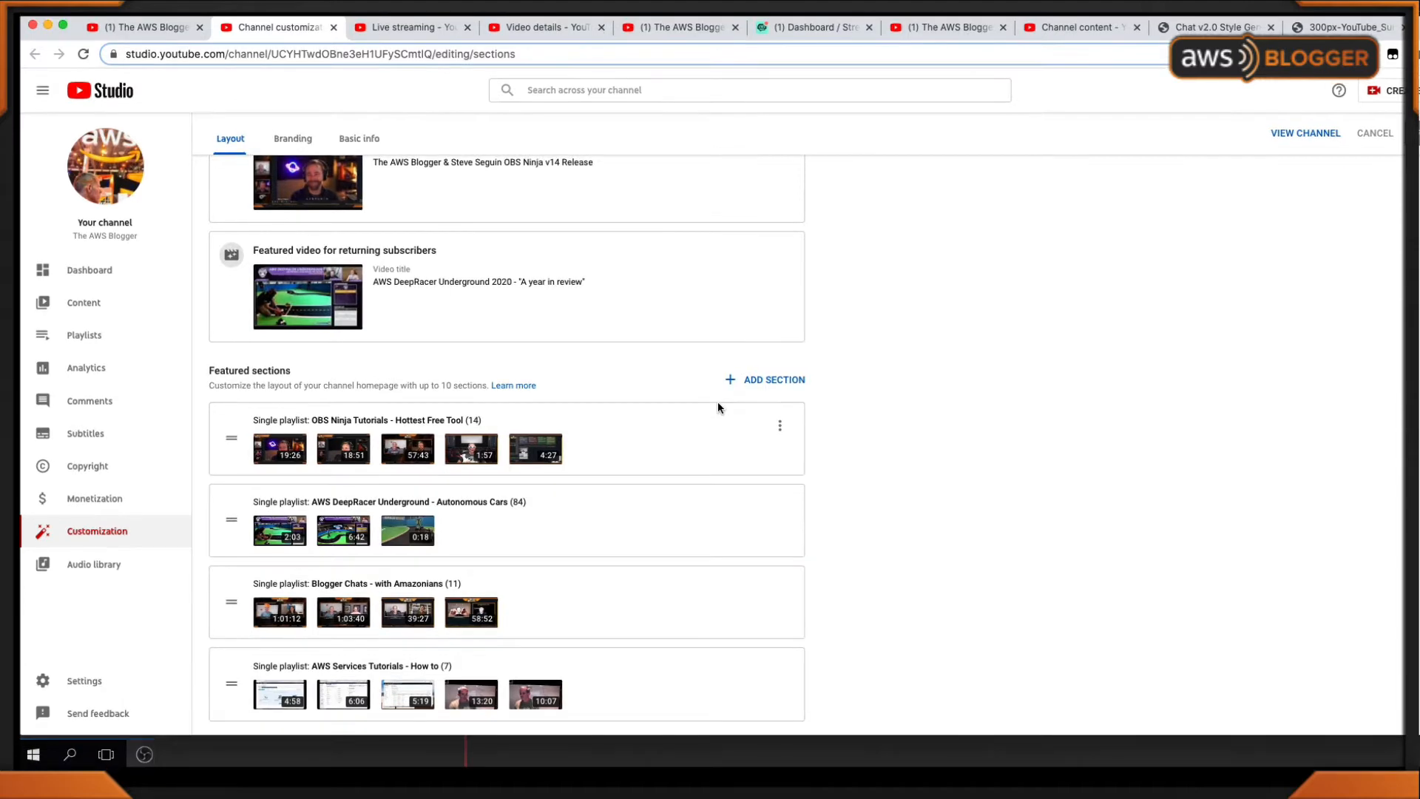
{"action": "left_click", "coordinate": [754, 381]}
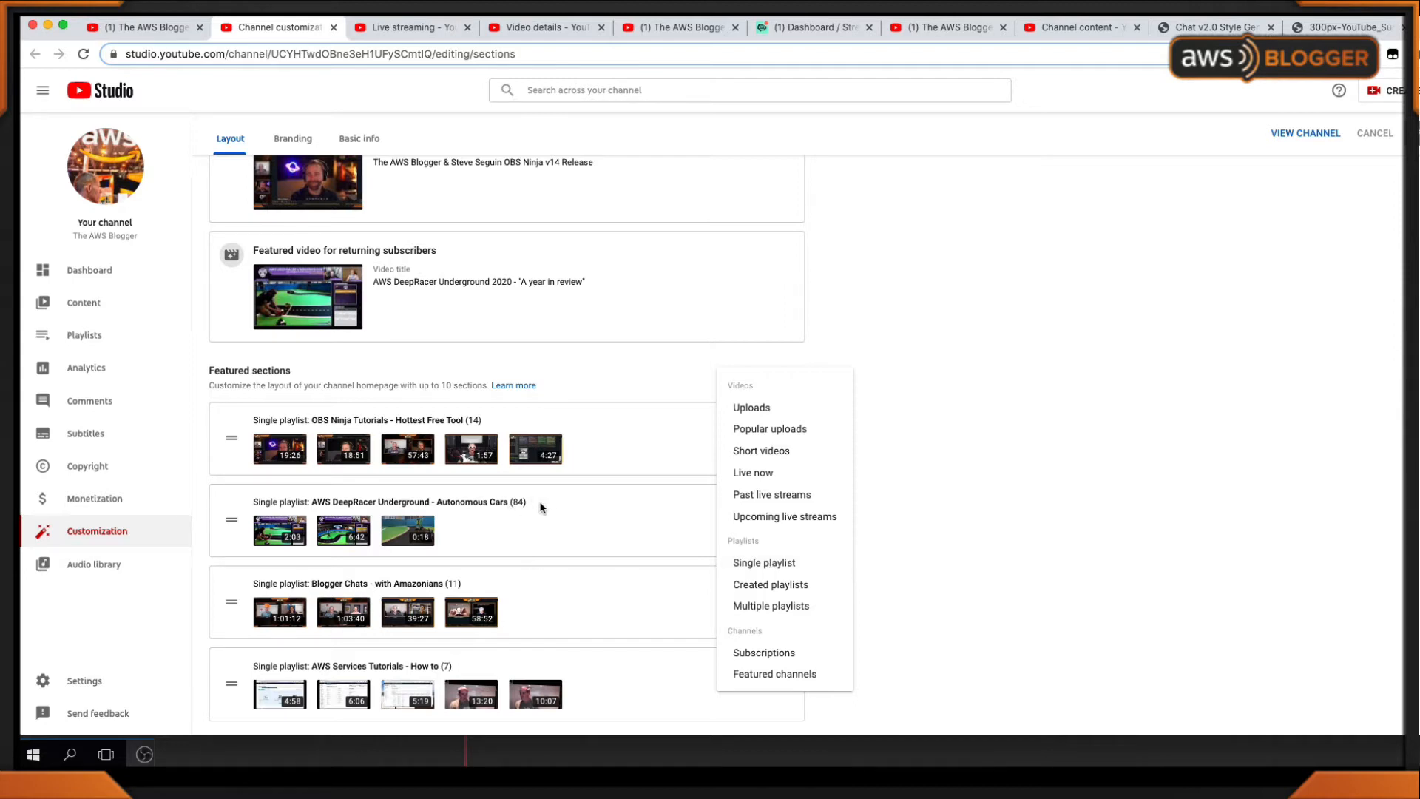
{"action": "left_click", "coordinate": [937, 423]}
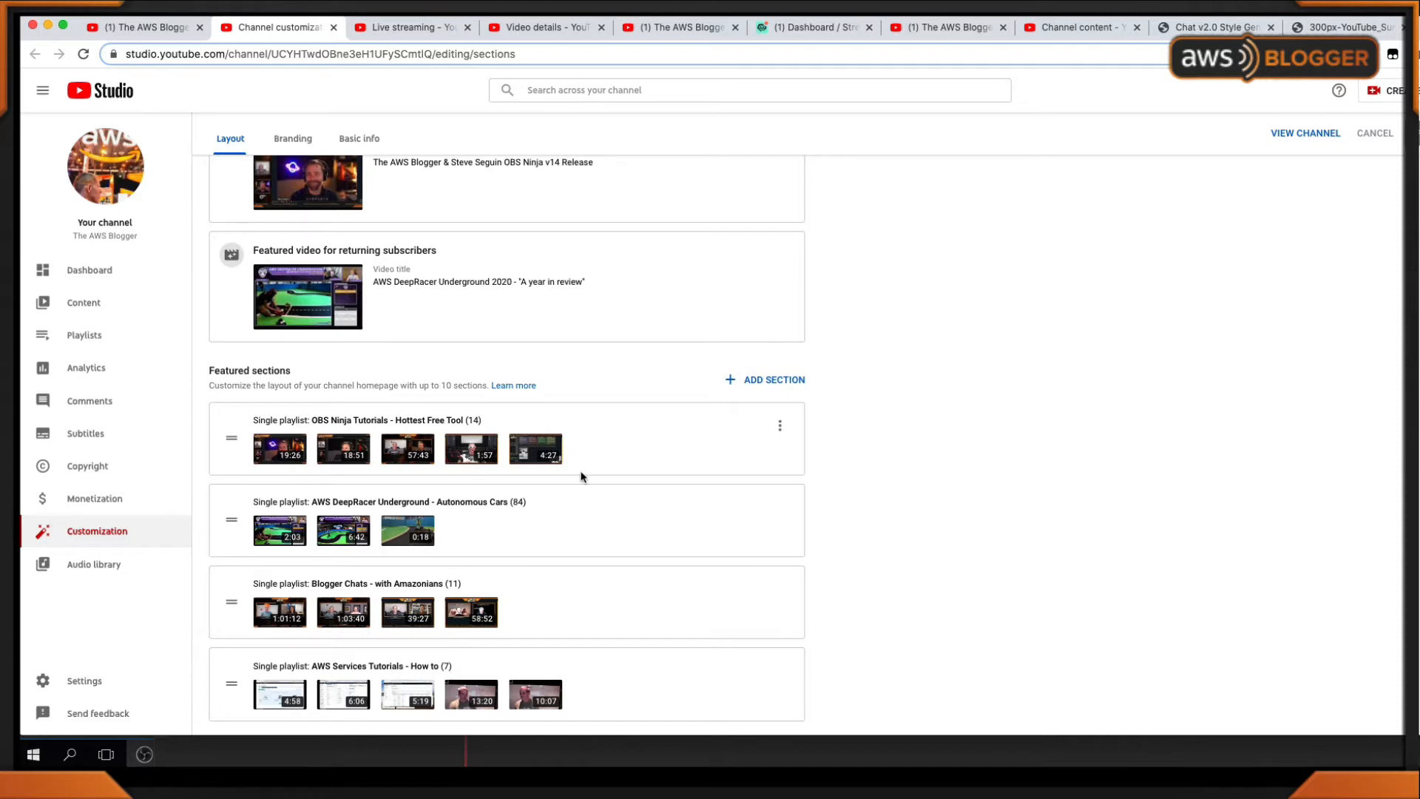
{"action": "scroll", "coordinate": [592, 488], "scroll_direction": "down", "scroll_amount": 1}
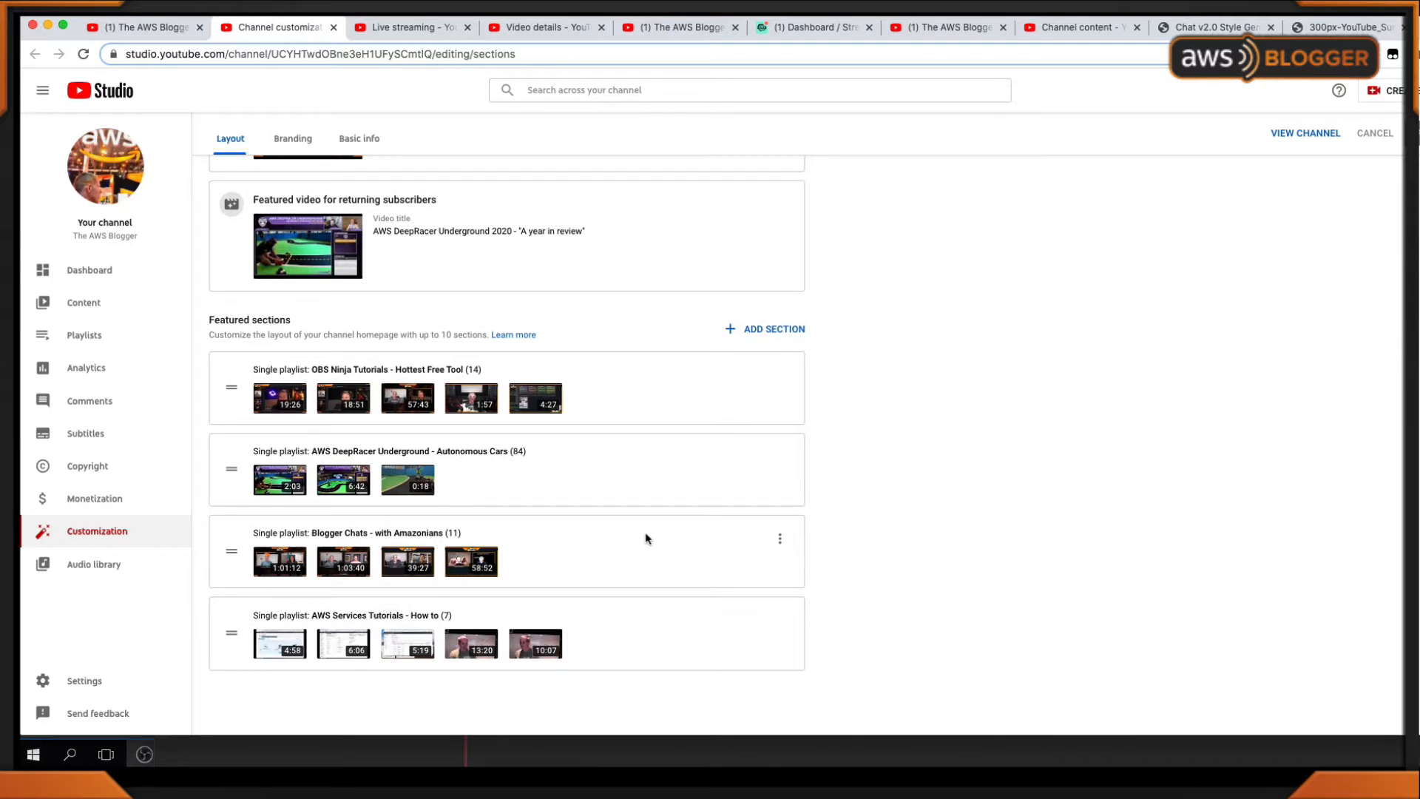
{"action": "scroll", "coordinate": [970, 460], "scroll_direction": "up", "scroll_amount": 3}
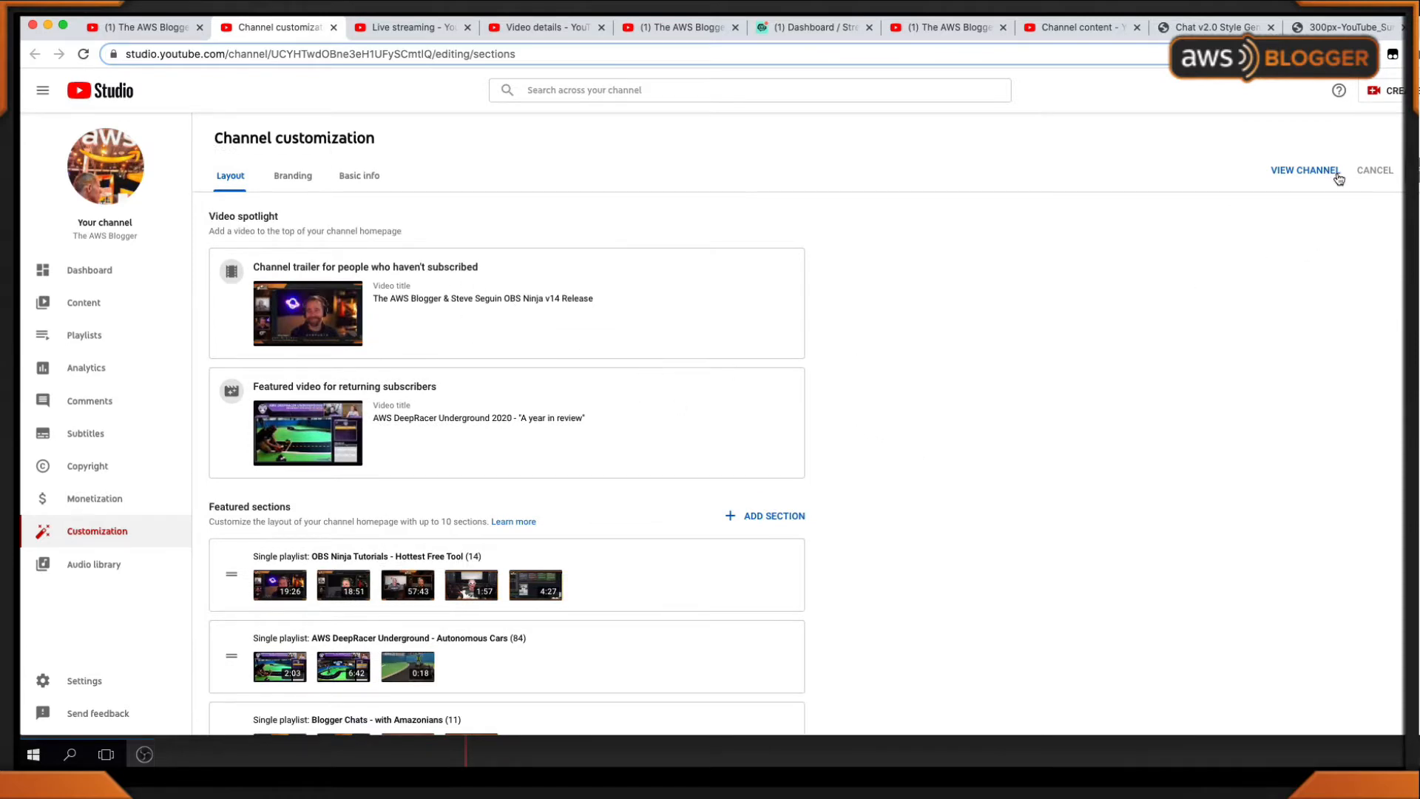
- View the public channel page and look over its featured video and the OBS Ninja Tutorials playlist section
{"action": "left_click", "coordinate": [1308, 174]}
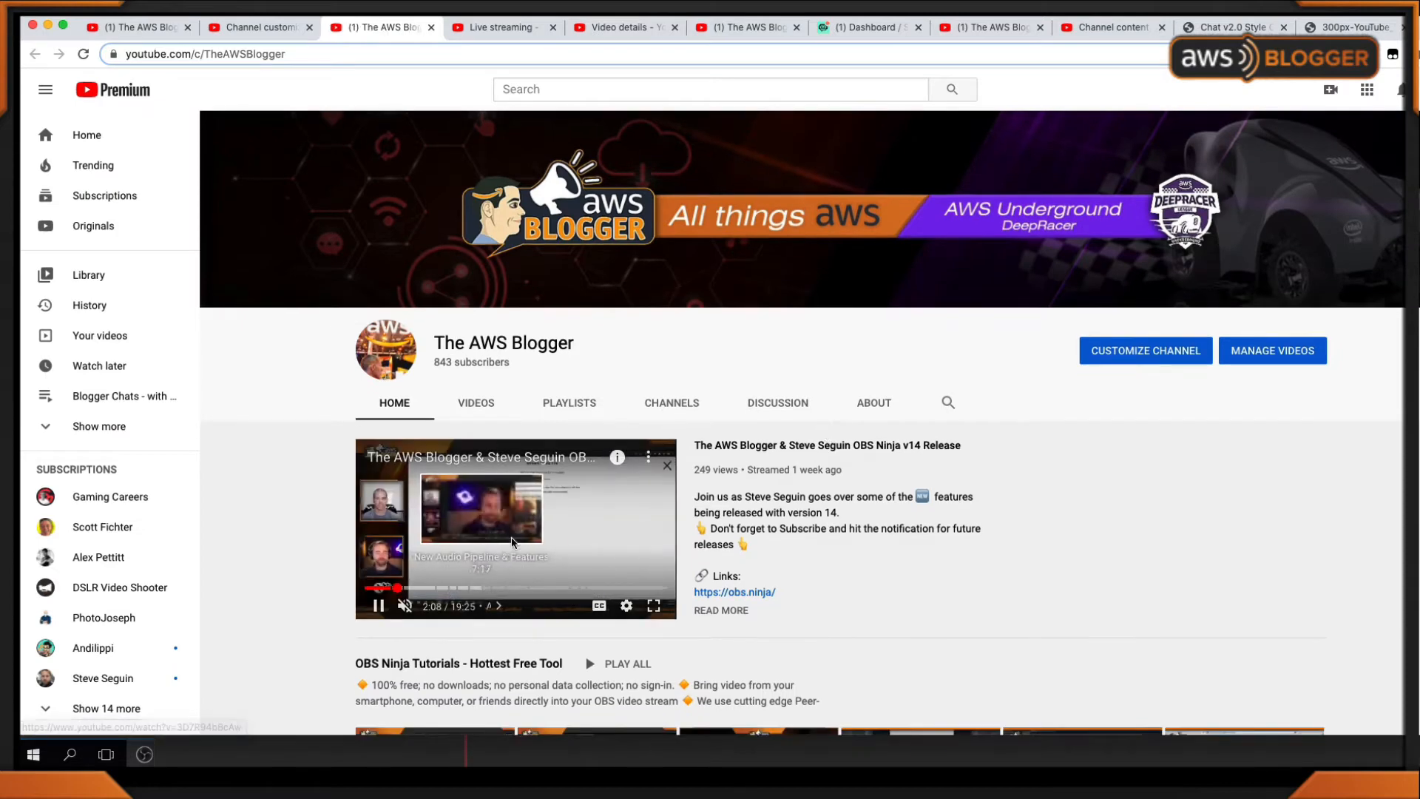
{"action": "scroll", "coordinate": [903, 558], "scroll_direction": "down", "scroll_amount": 1}
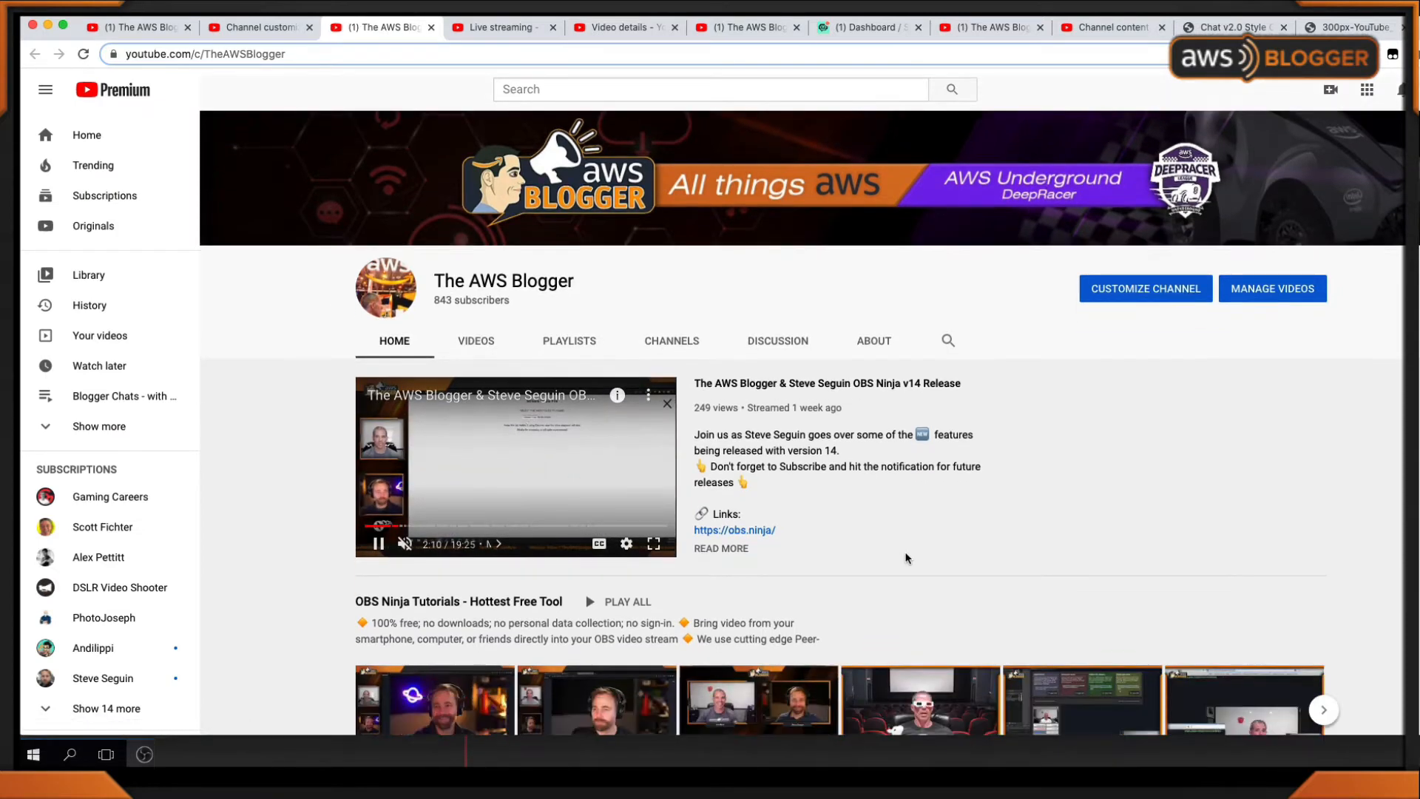
{"action": "scroll", "coordinate": [884, 477], "scroll_direction": "down", "scroll_amount": 3}
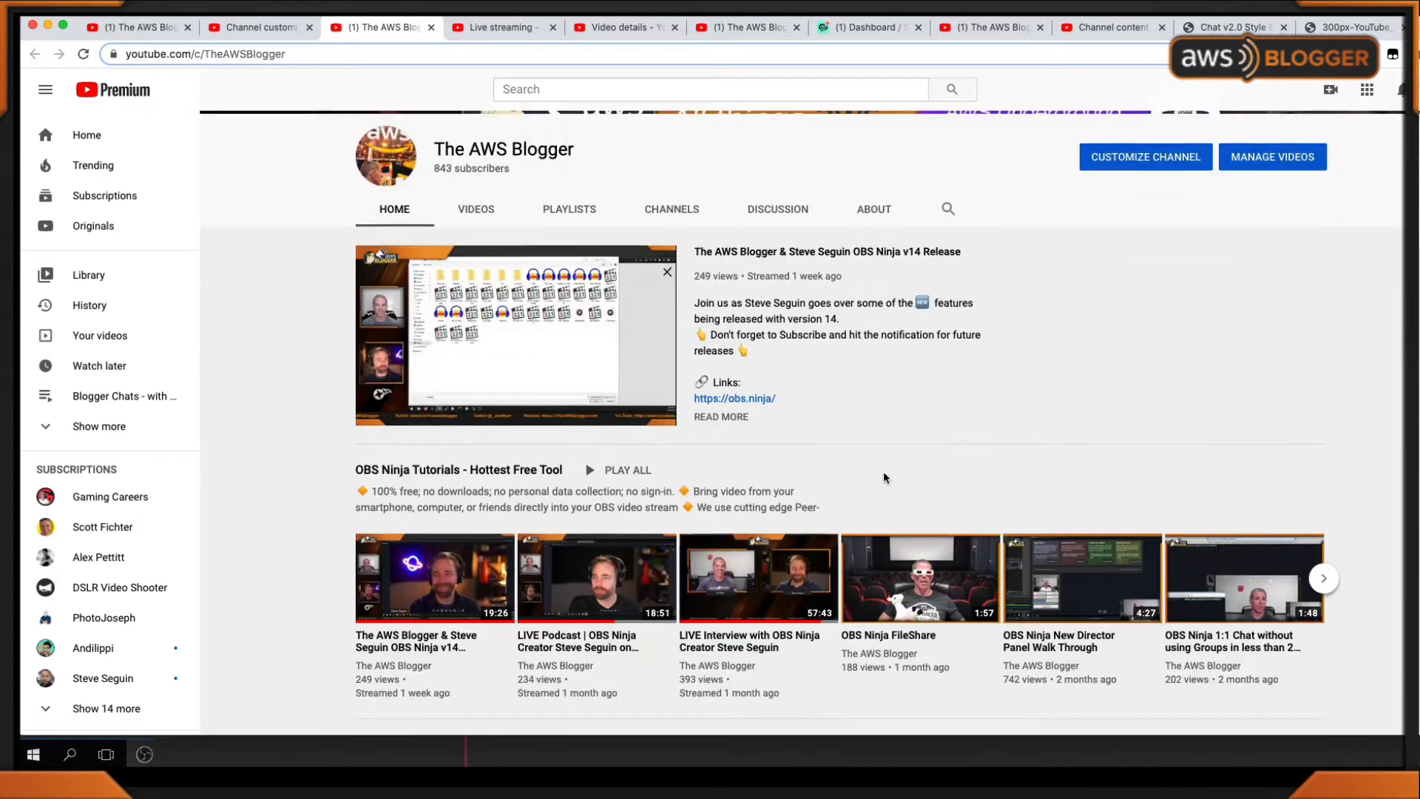
{"action": "scroll", "coordinate": [887, 476], "scroll_direction": "down", "scroll_amount": 1}
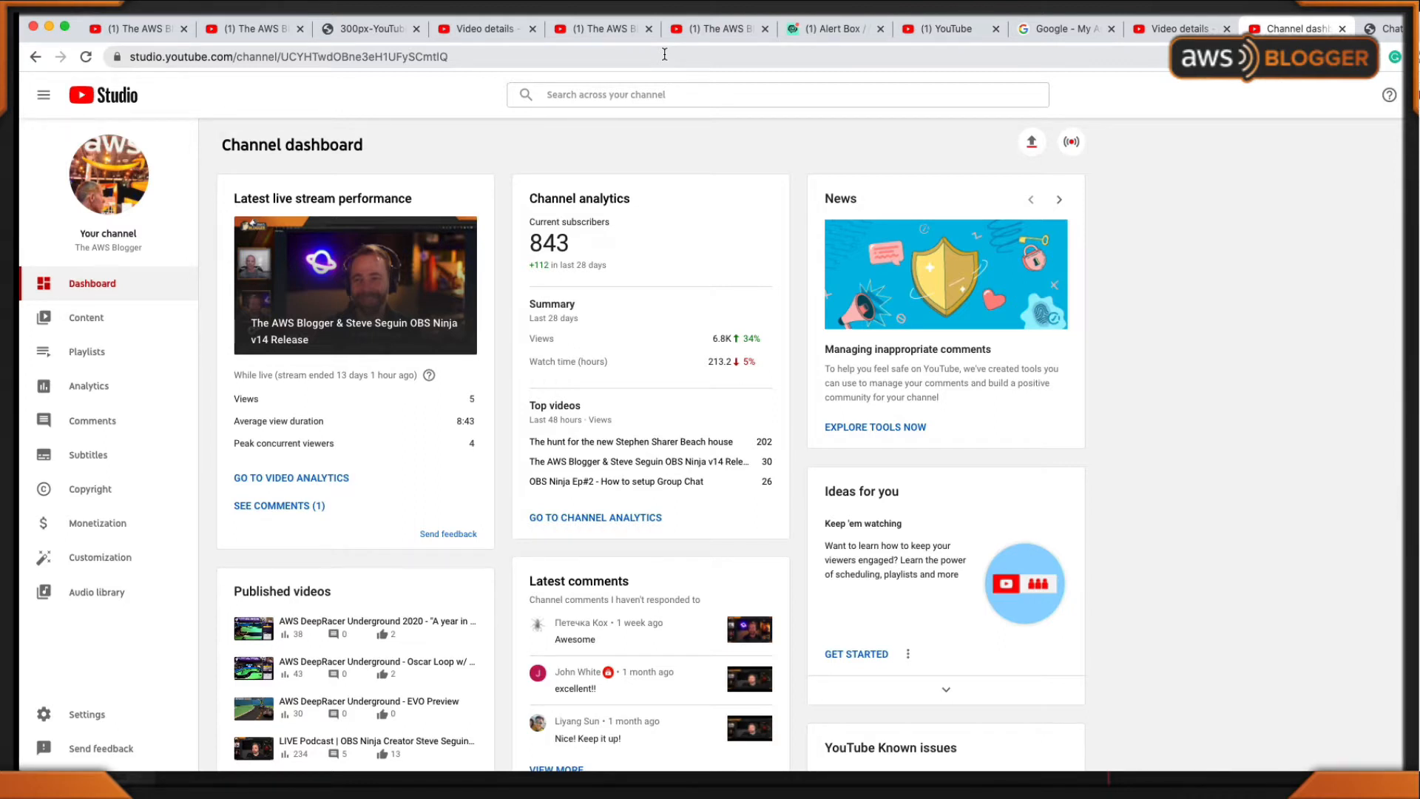
- Go to the channel's live stream management page by appending /livestreaming/manage to the Studio URL
{"action": "left_click", "coordinate": [660, 56]}
{"action": "left_click", "coordinate": [655, 57]}
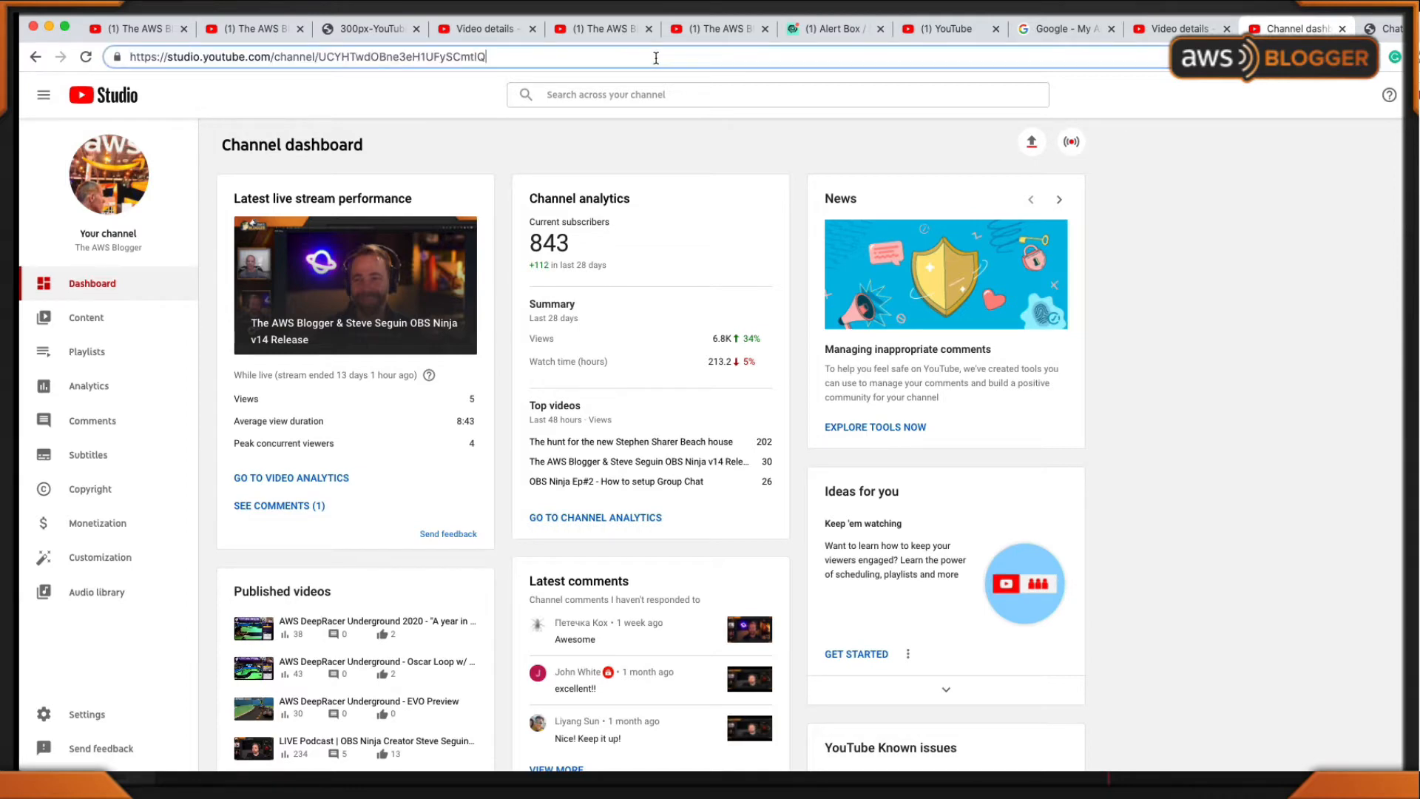
{"action": "type", "text": "/livestreaming/manage"}
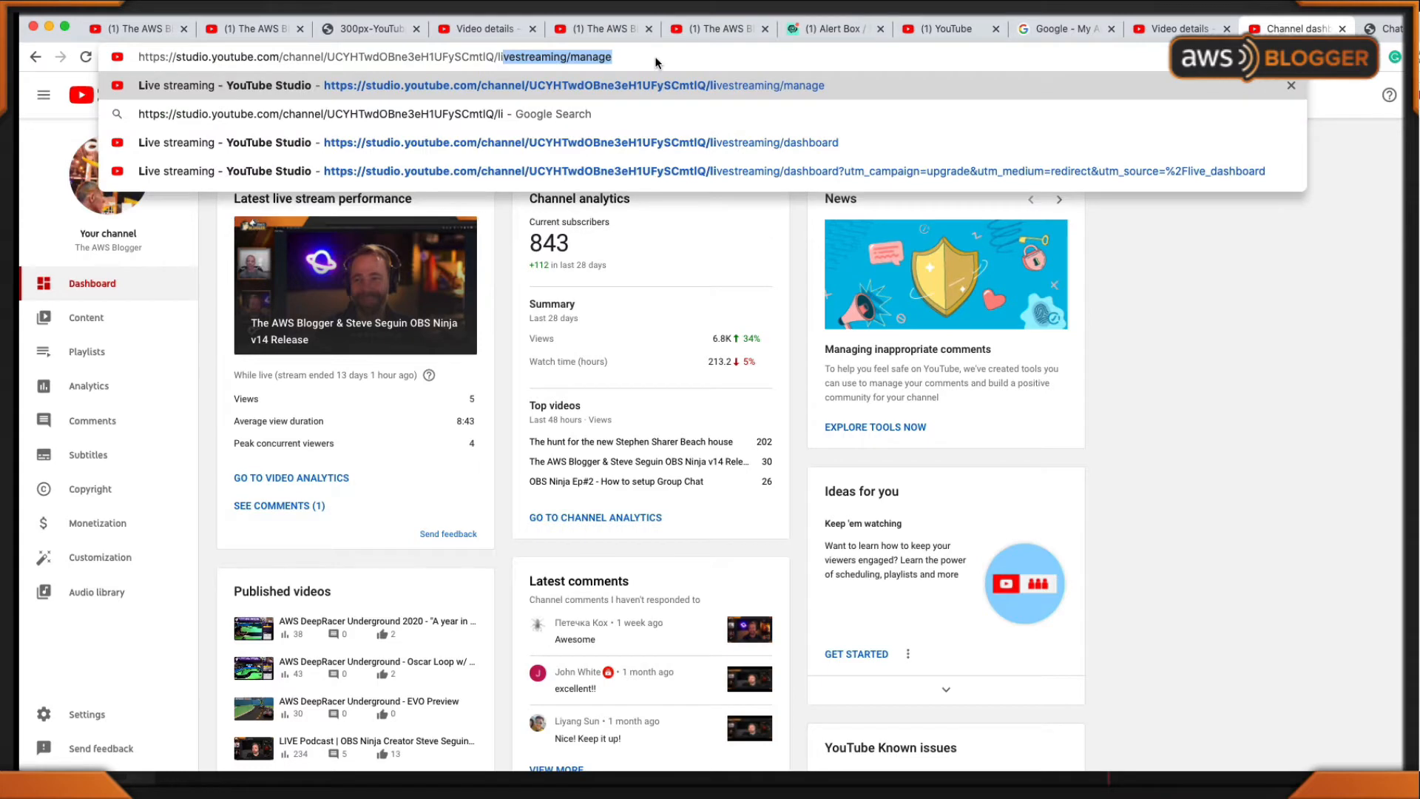
{"action": "key", "text": "Return"}
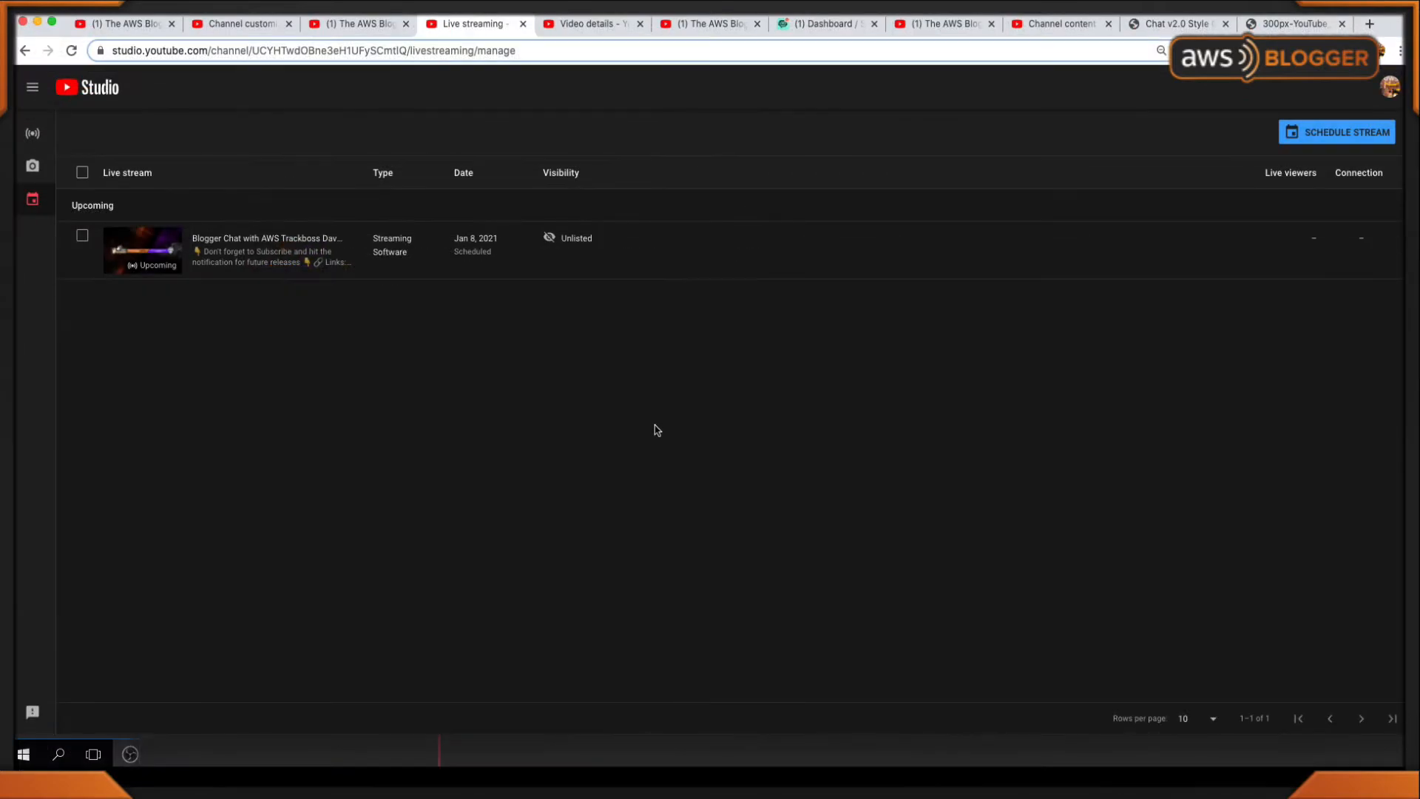
{"action": "left_click", "coordinate": [1371, 146]}
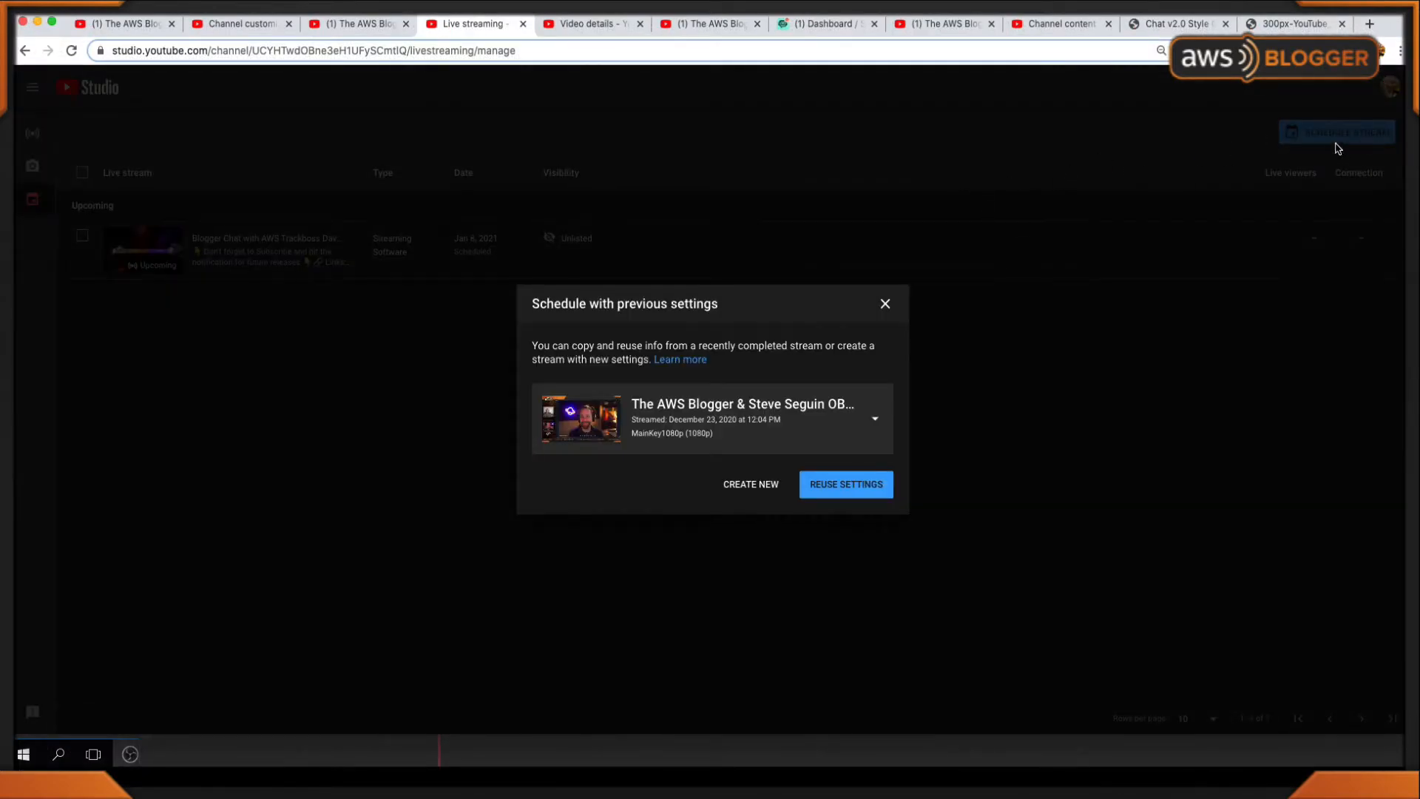
{"action": "left_click", "coordinate": [830, 494]}
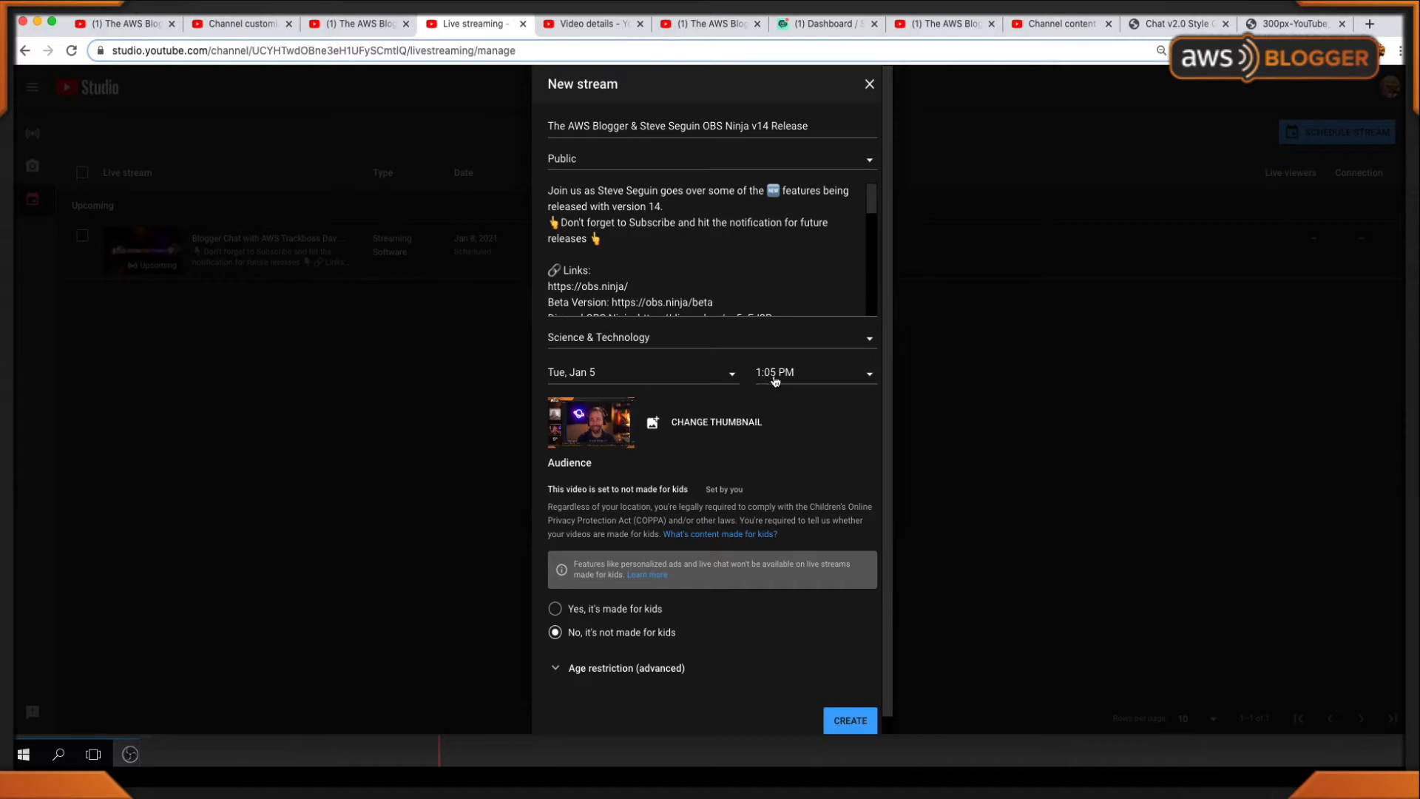
{"action": "scroll", "coordinate": [777, 380], "scroll_direction": "down", "scroll_amount": 1}
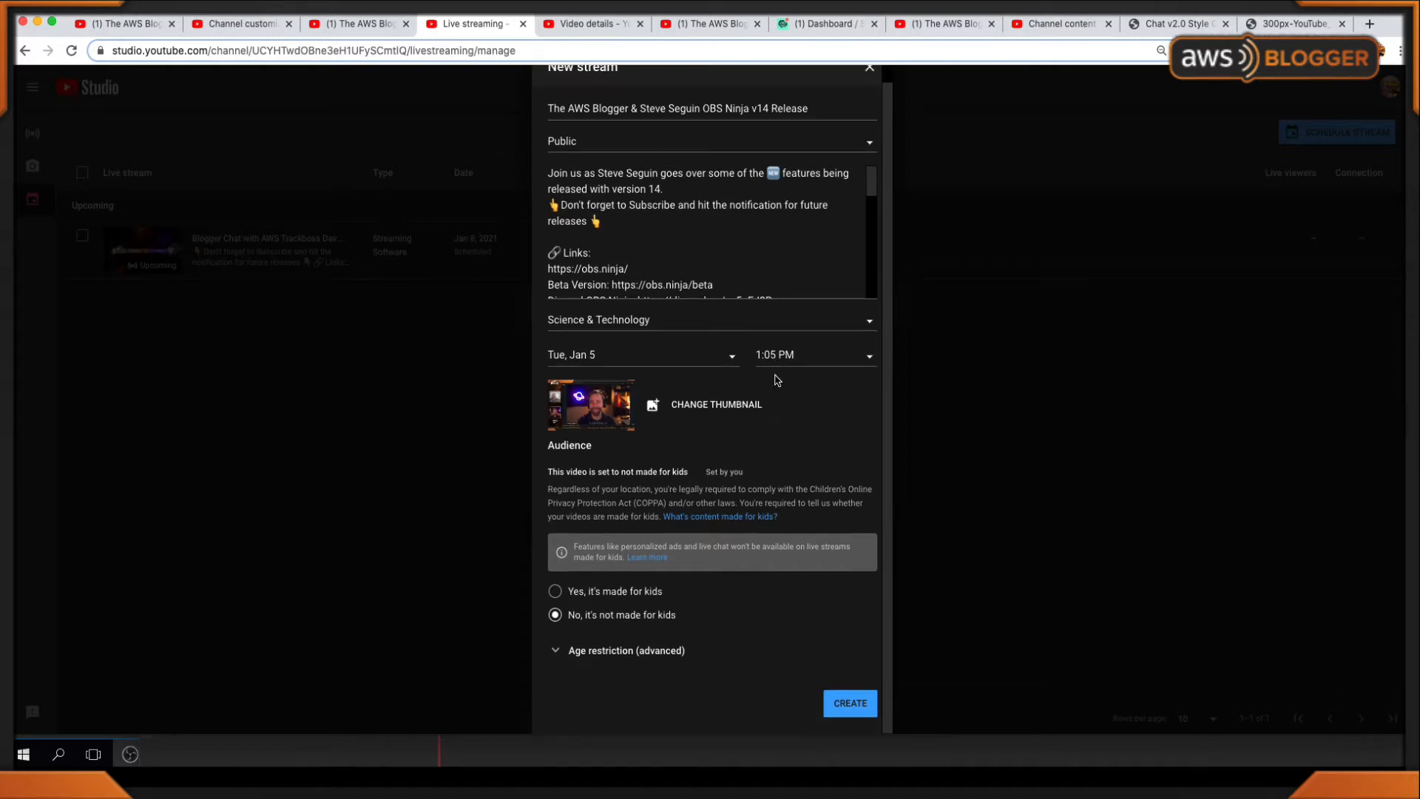
{"action": "scroll", "coordinate": [821, 414], "scroll_direction": "up", "scroll_amount": 1}
{"action": "left_click", "coordinate": [870, 84]}
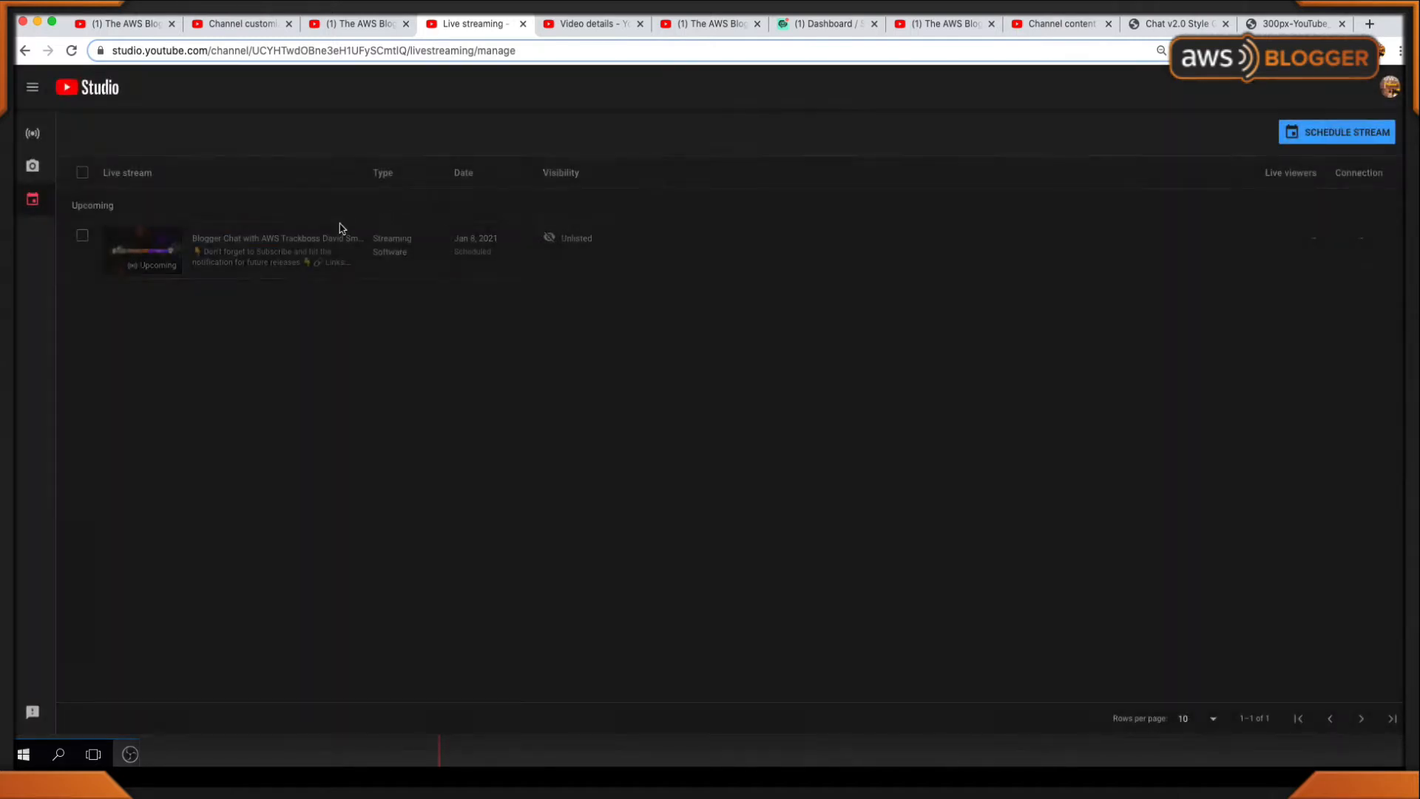
- Open the upcoming Blogger Chat stream, pop out its live chat, select the pop-out's URL and close the chat window
{"action": "left_click", "coordinate": [305, 244]}
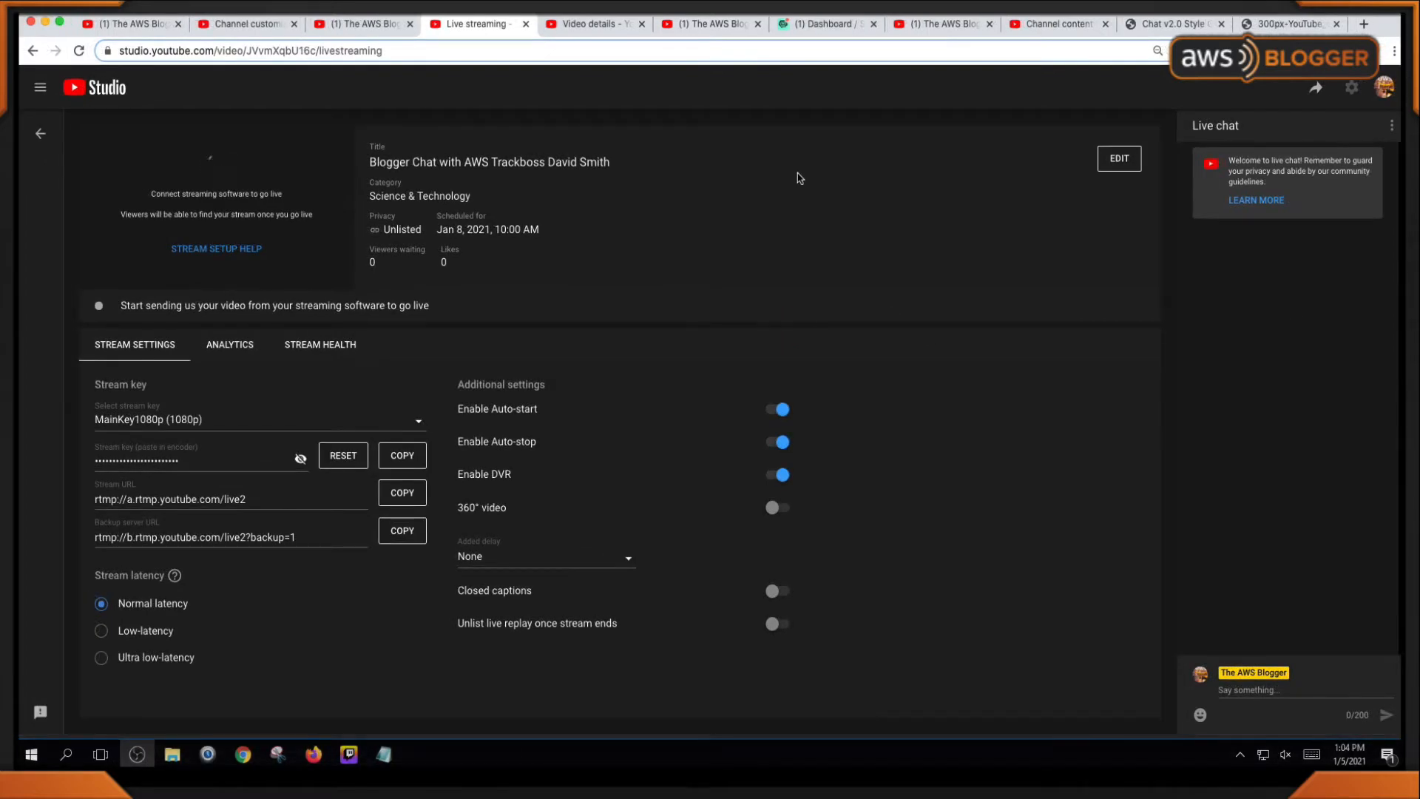
{"action": "left_click", "coordinate": [1392, 130]}
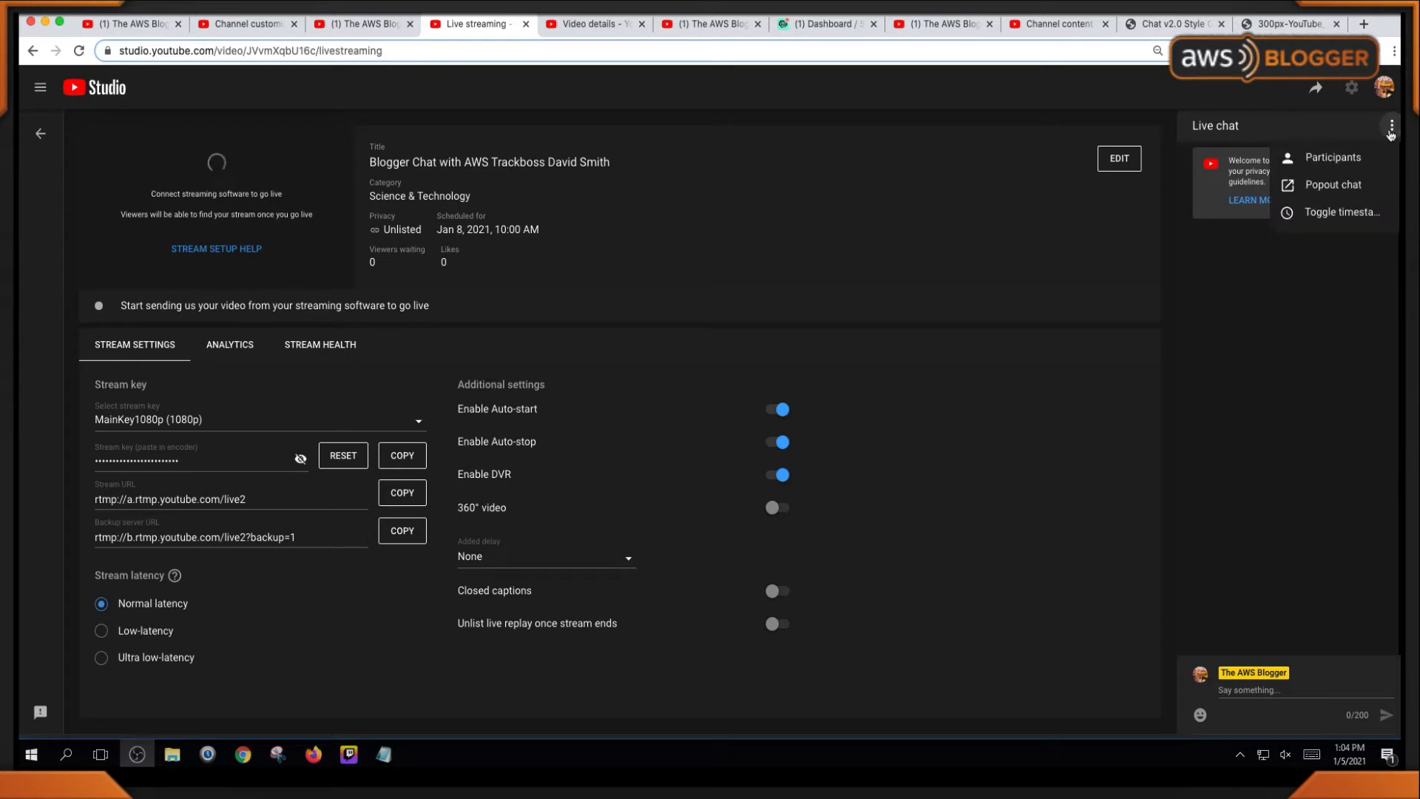
{"action": "left_click", "coordinate": [1323, 185]}
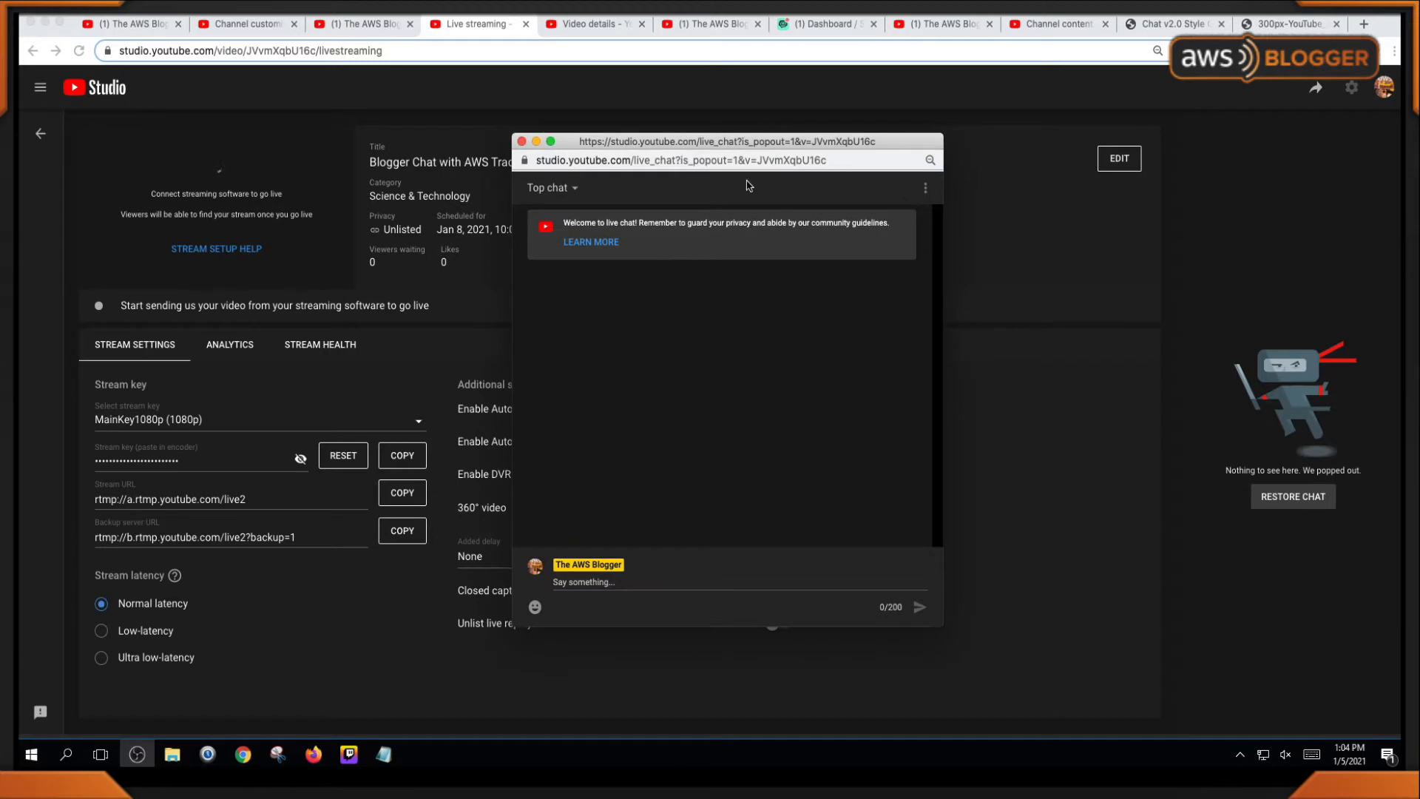
{"action": "left_click_drag", "start_coordinate": [845, 161], "coordinate": [537, 163]}
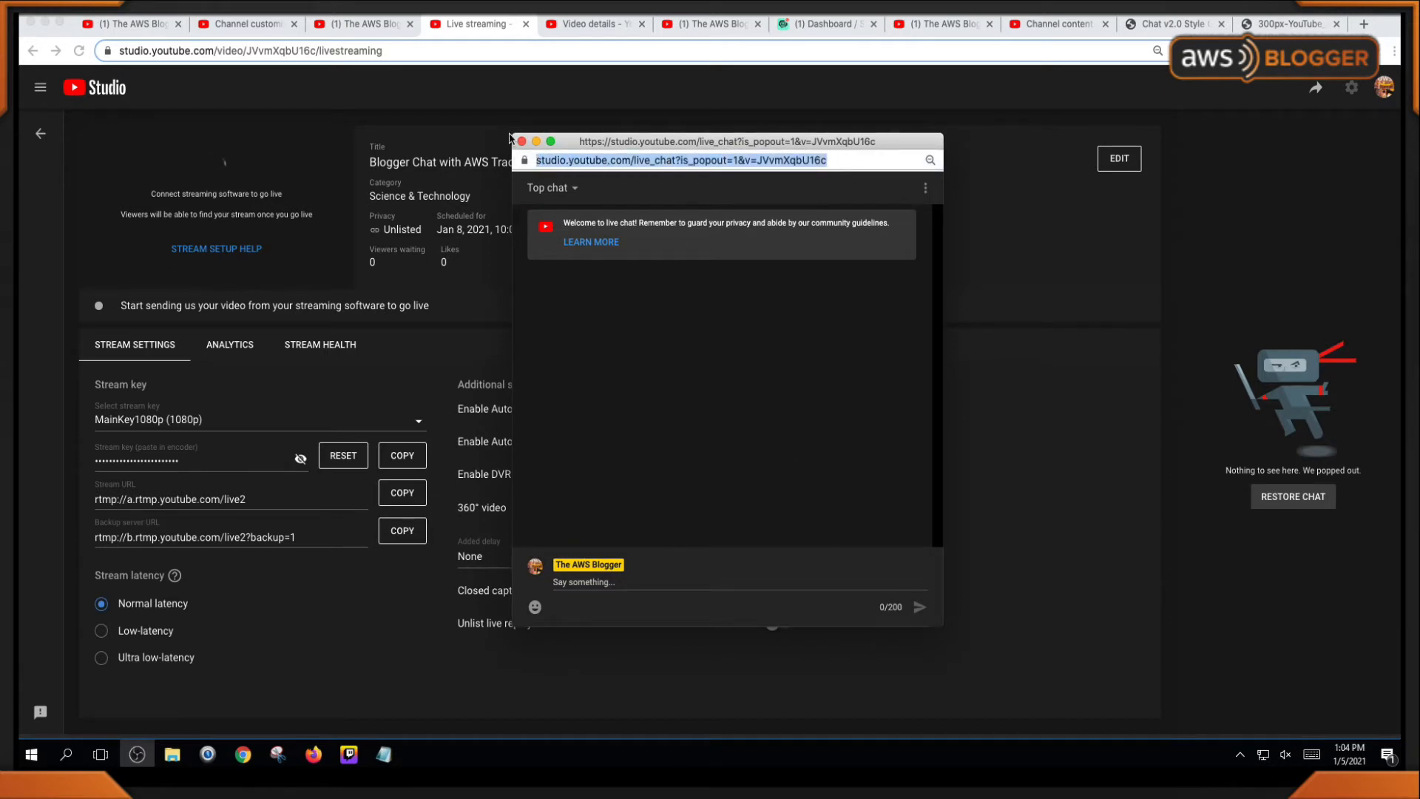
{"action": "left_click", "coordinate": [522, 142]}
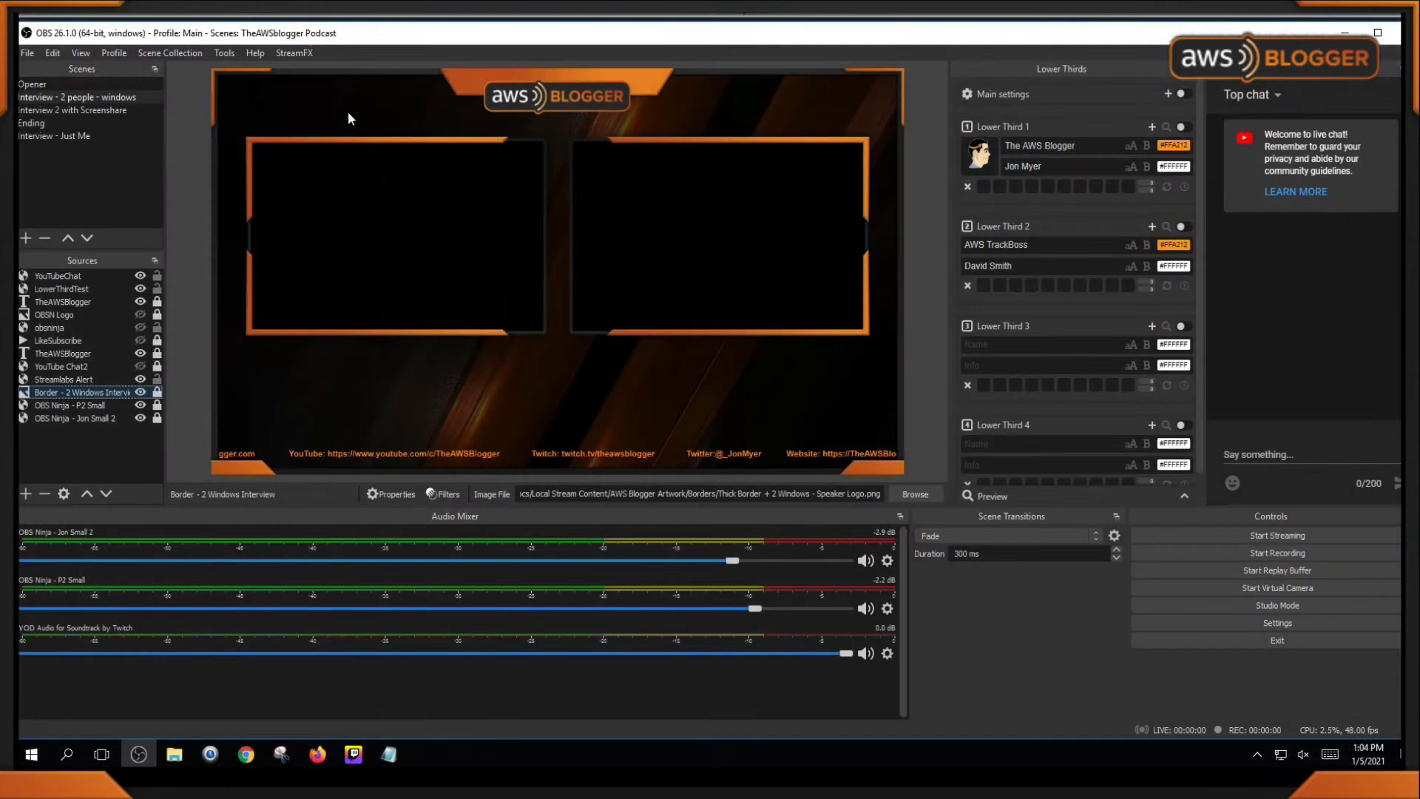
- In OBS, examine the YouTubeChat entry's name and URL in the custom browser docks, then close the dialog
{"action": "left_click", "coordinate": [83, 52]}
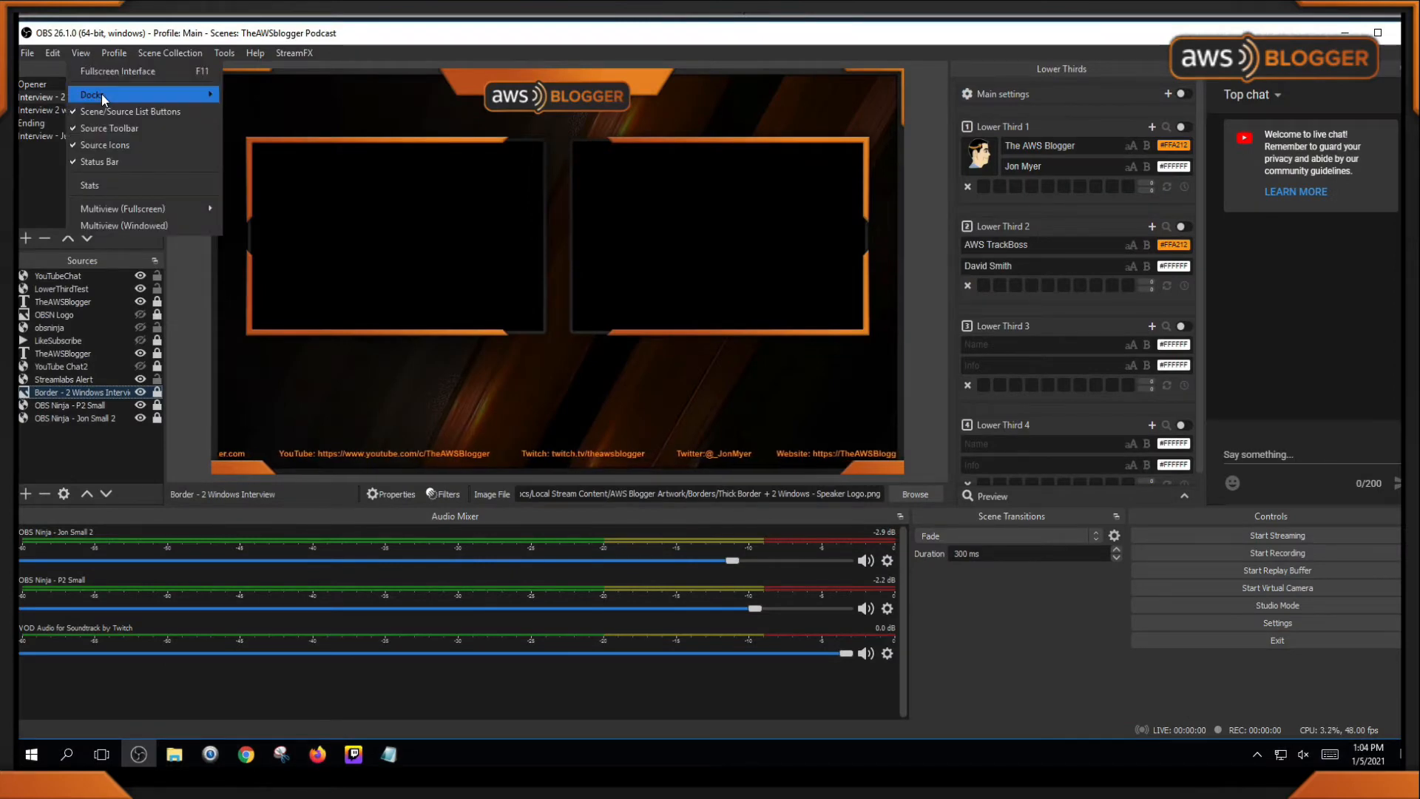
{"action": "mouse_move", "coordinate": [102, 96]}
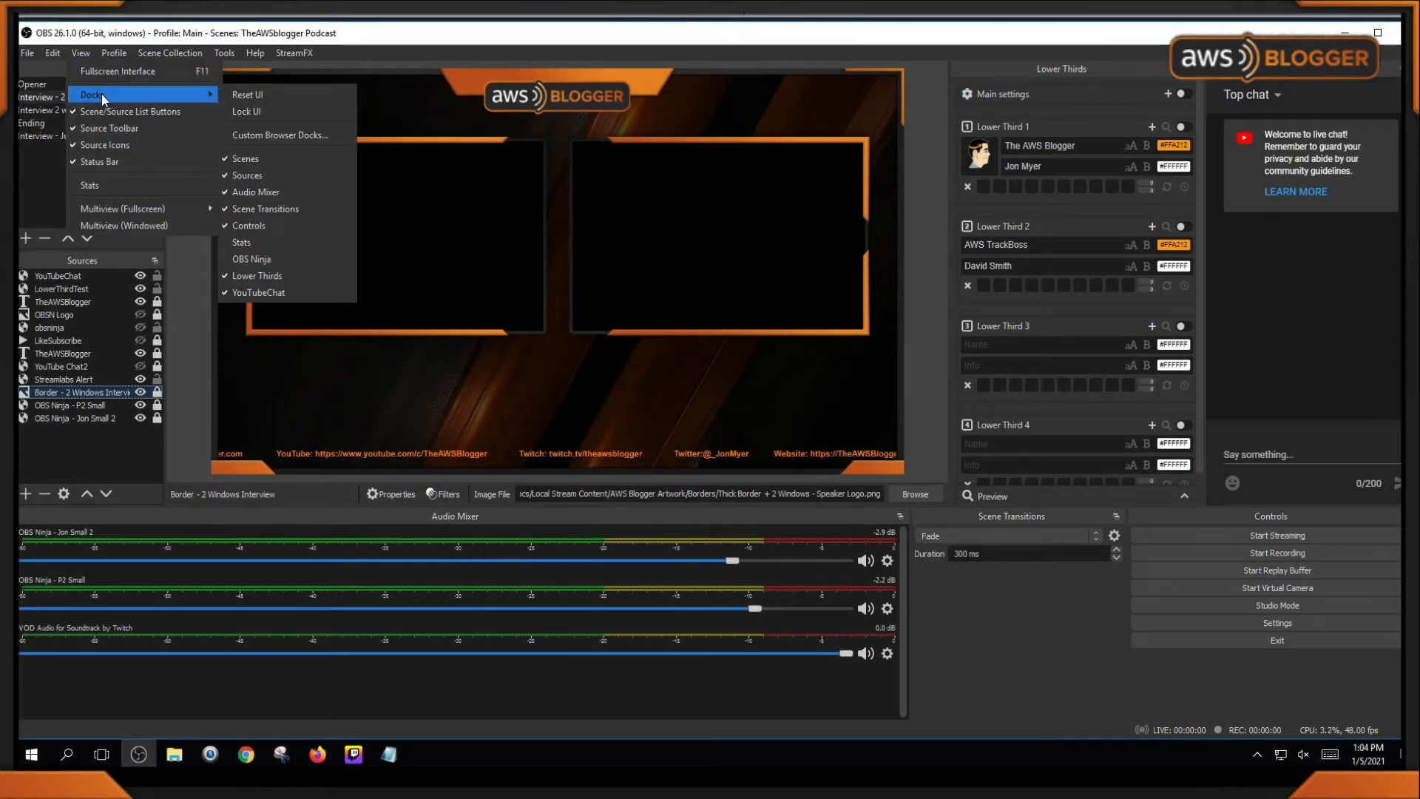
{"action": "left_click", "coordinate": [277, 138]}
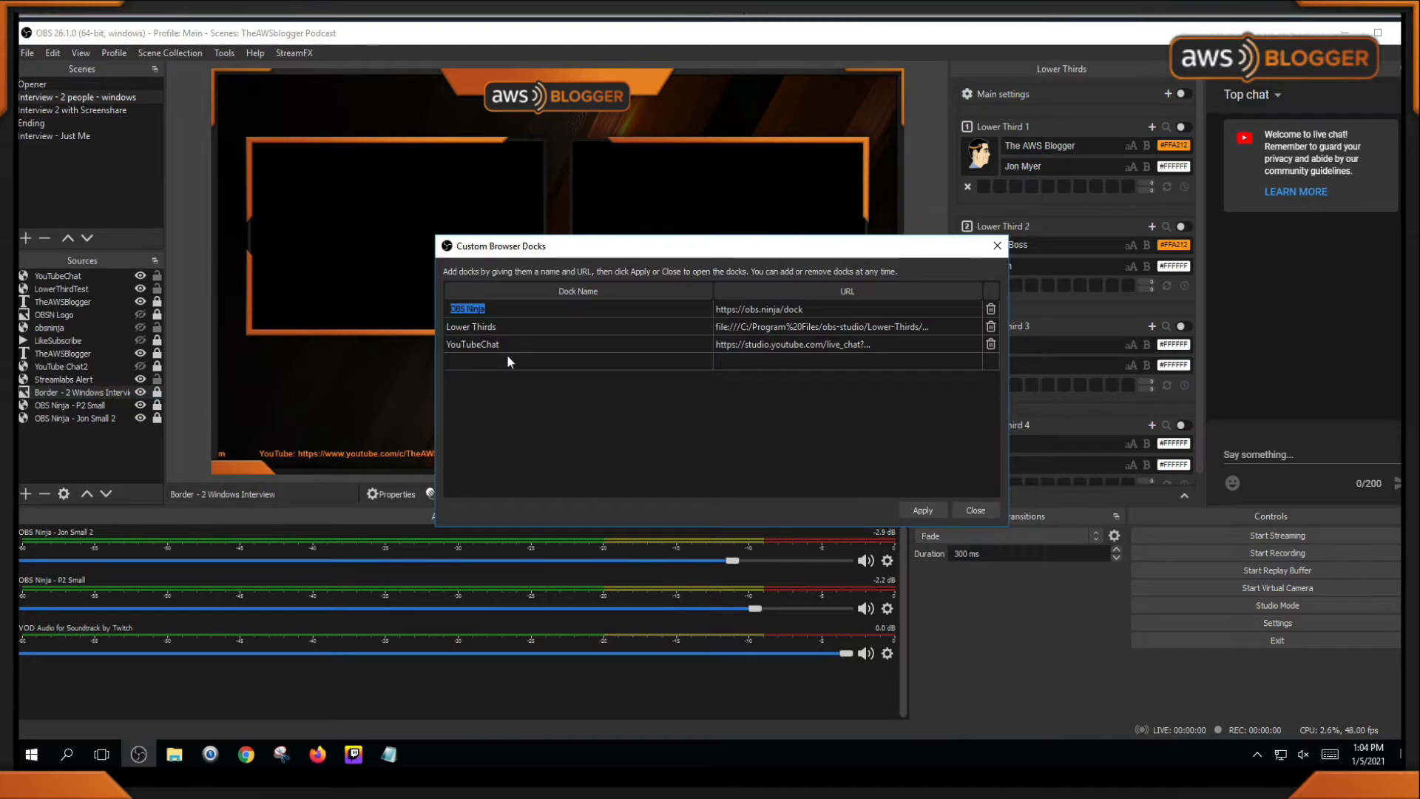
{"action": "left_click", "coordinate": [520, 340]}
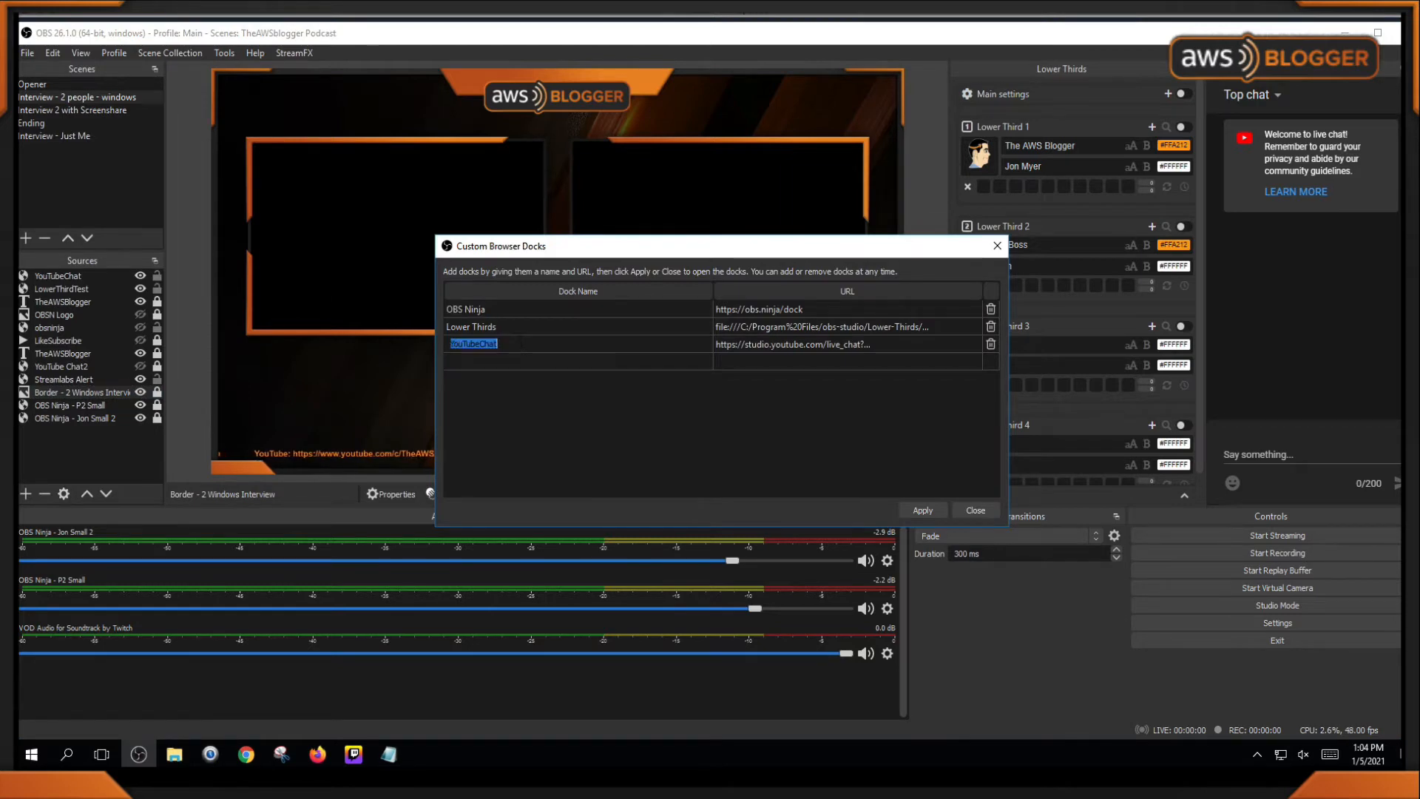
{"action": "double_click", "coordinate": [912, 347]}
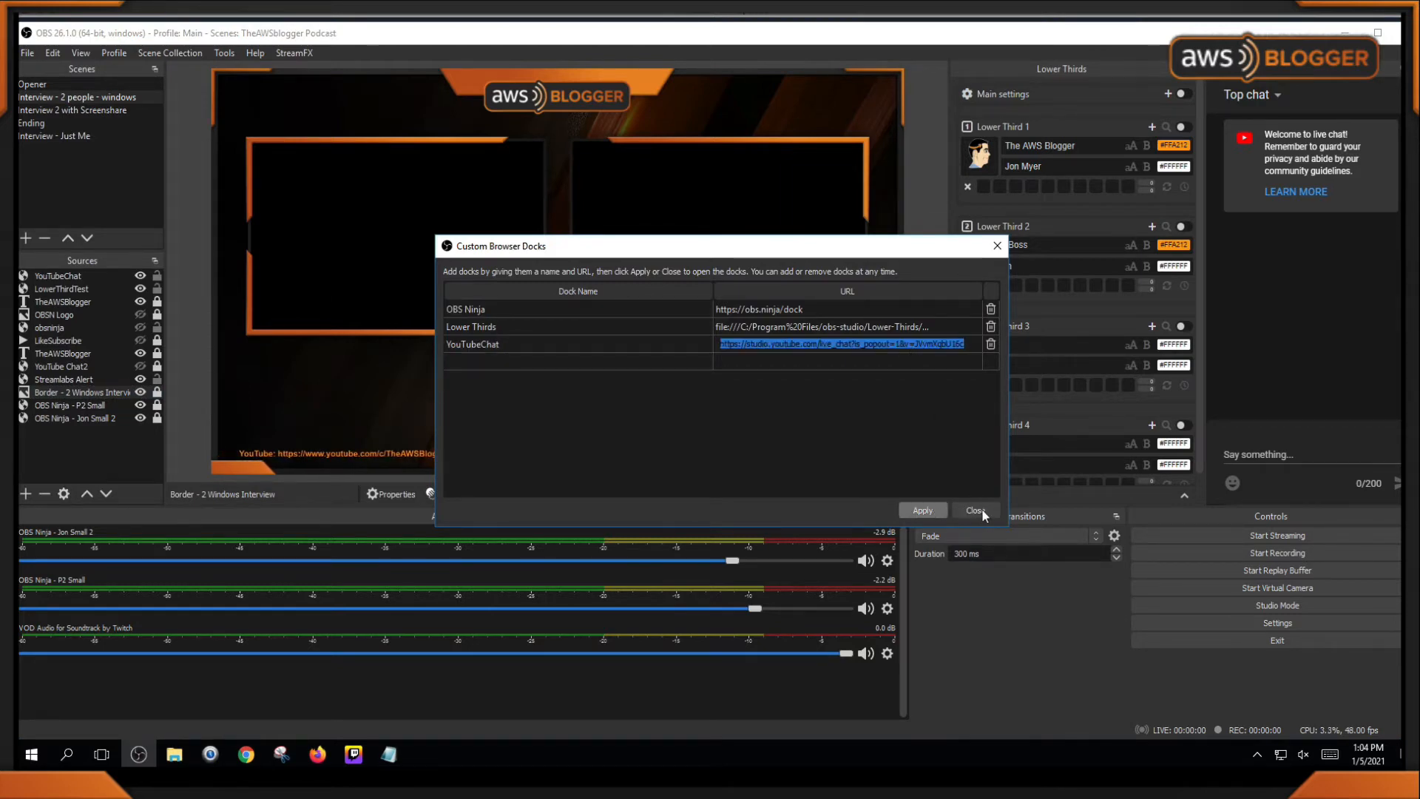
{"action": "left_click", "coordinate": [976, 510]}
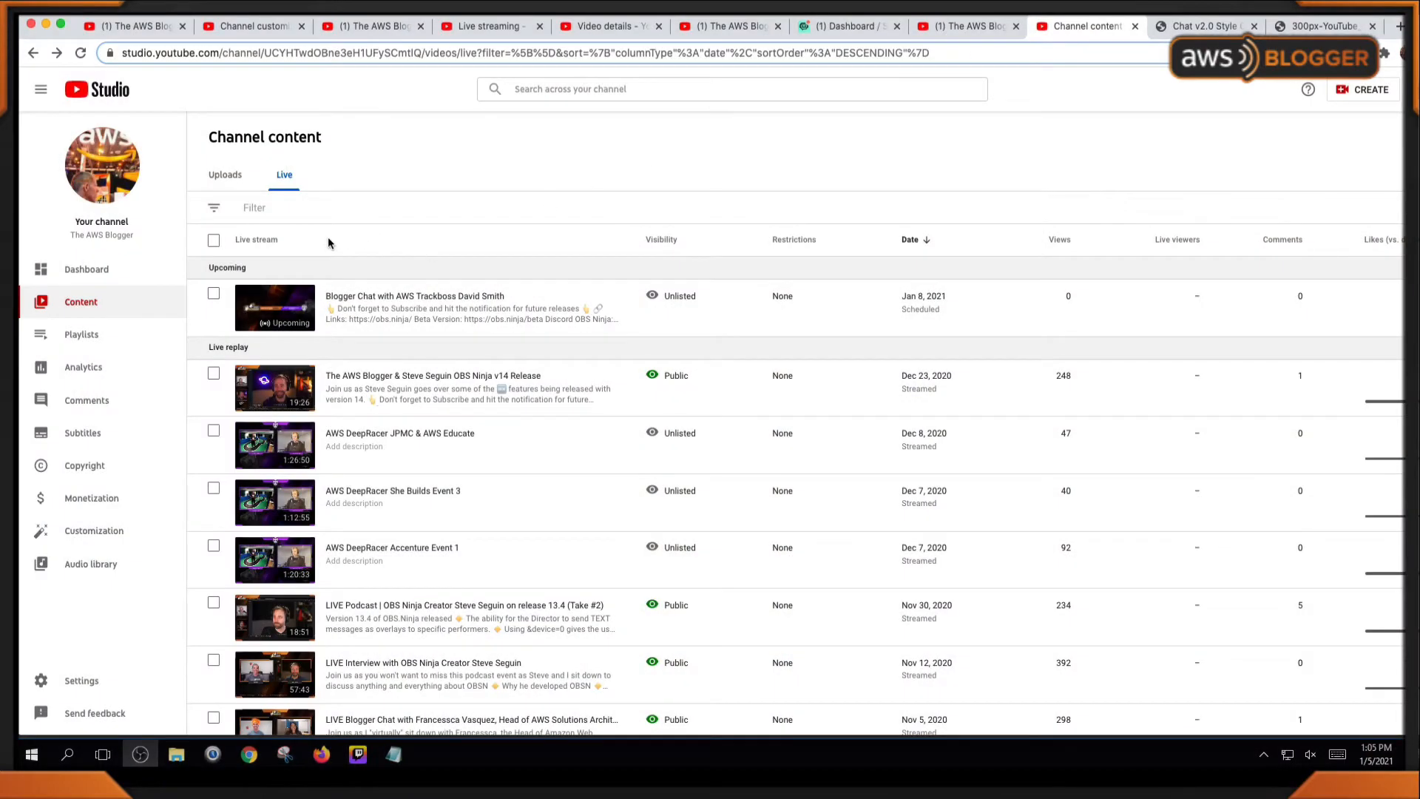
- In YouTube Studio, open the upcoming Blogger Chat stream's details and follow its video link to the watch page
{"action": "mouse_move", "coordinate": [369, 306]}
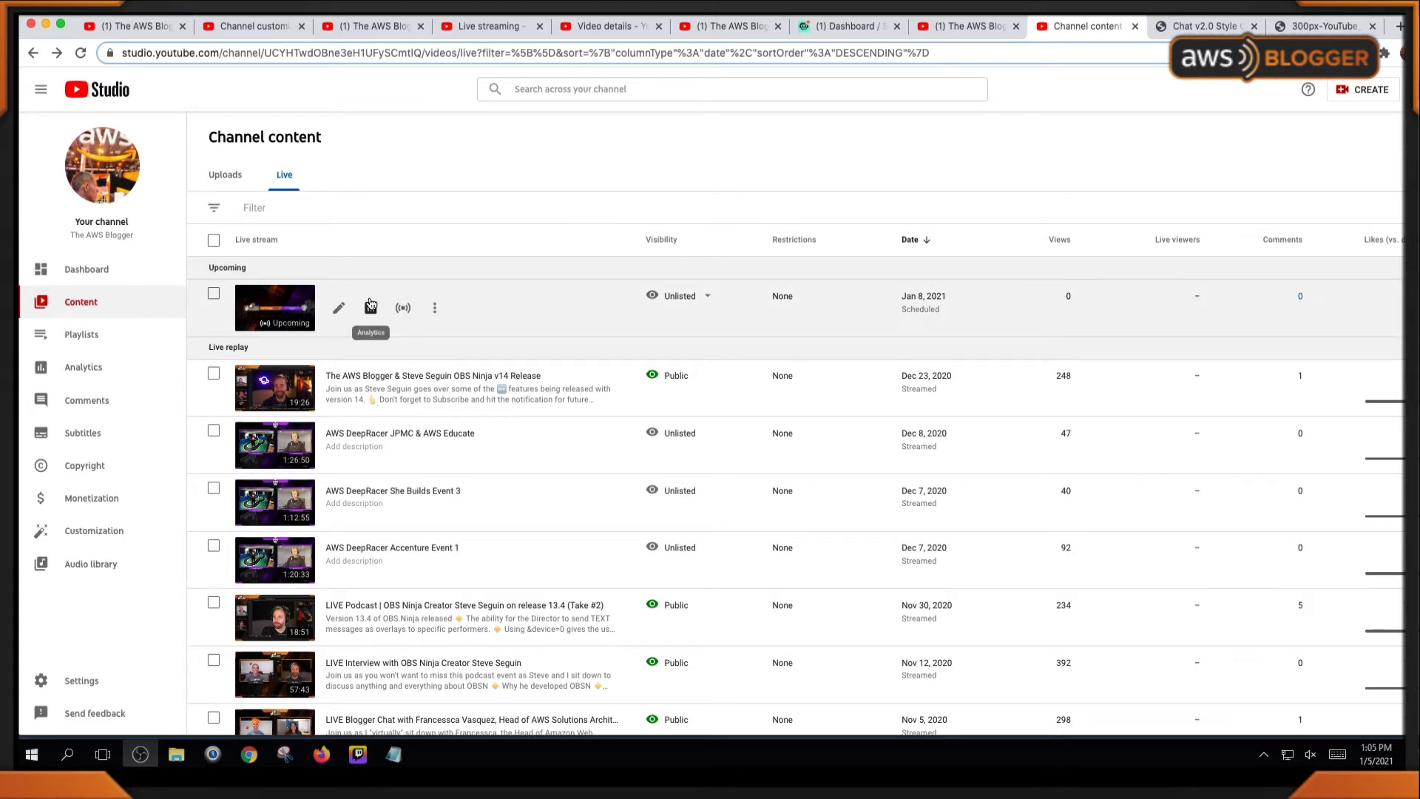
{"action": "left_click", "coordinate": [340, 311]}
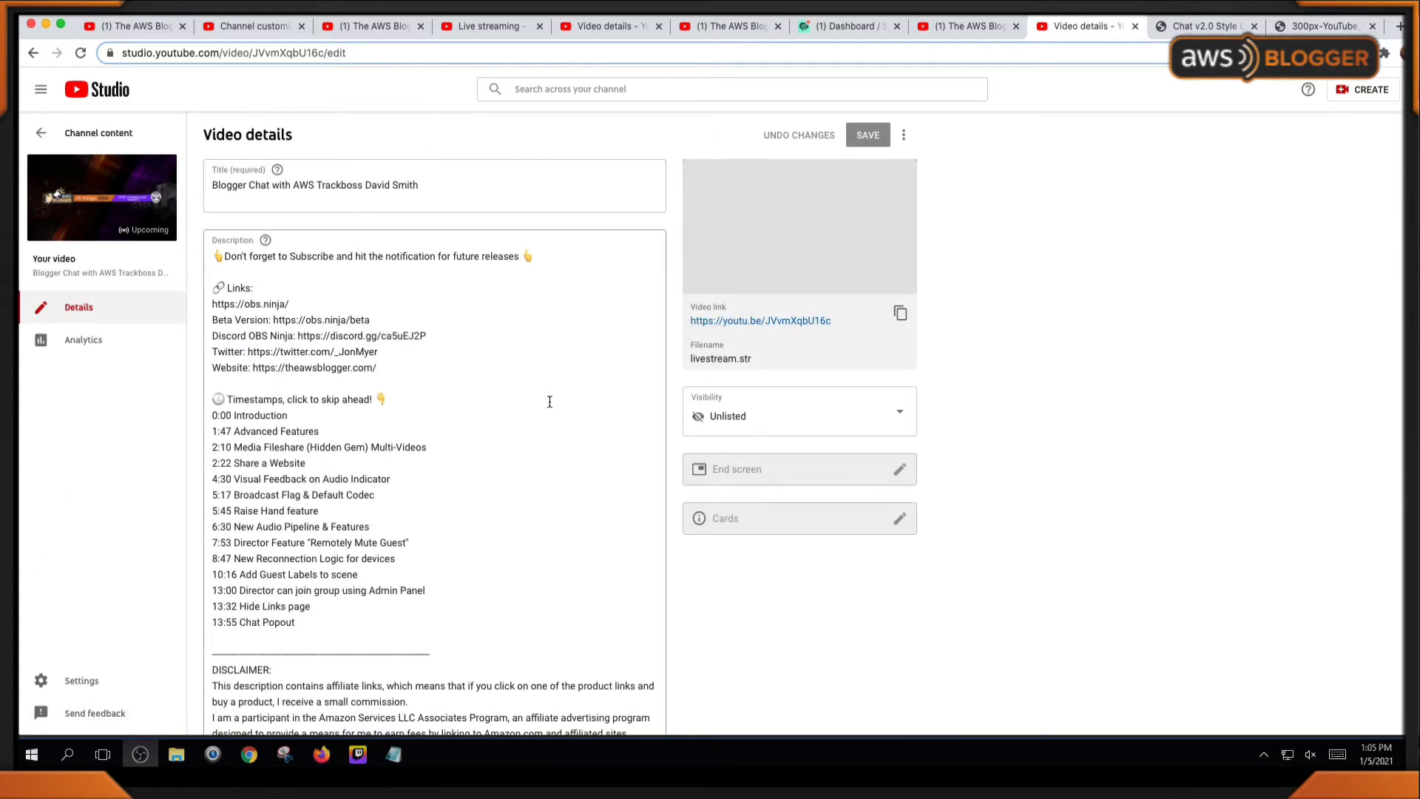
{"action": "left_click", "coordinate": [762, 321]}
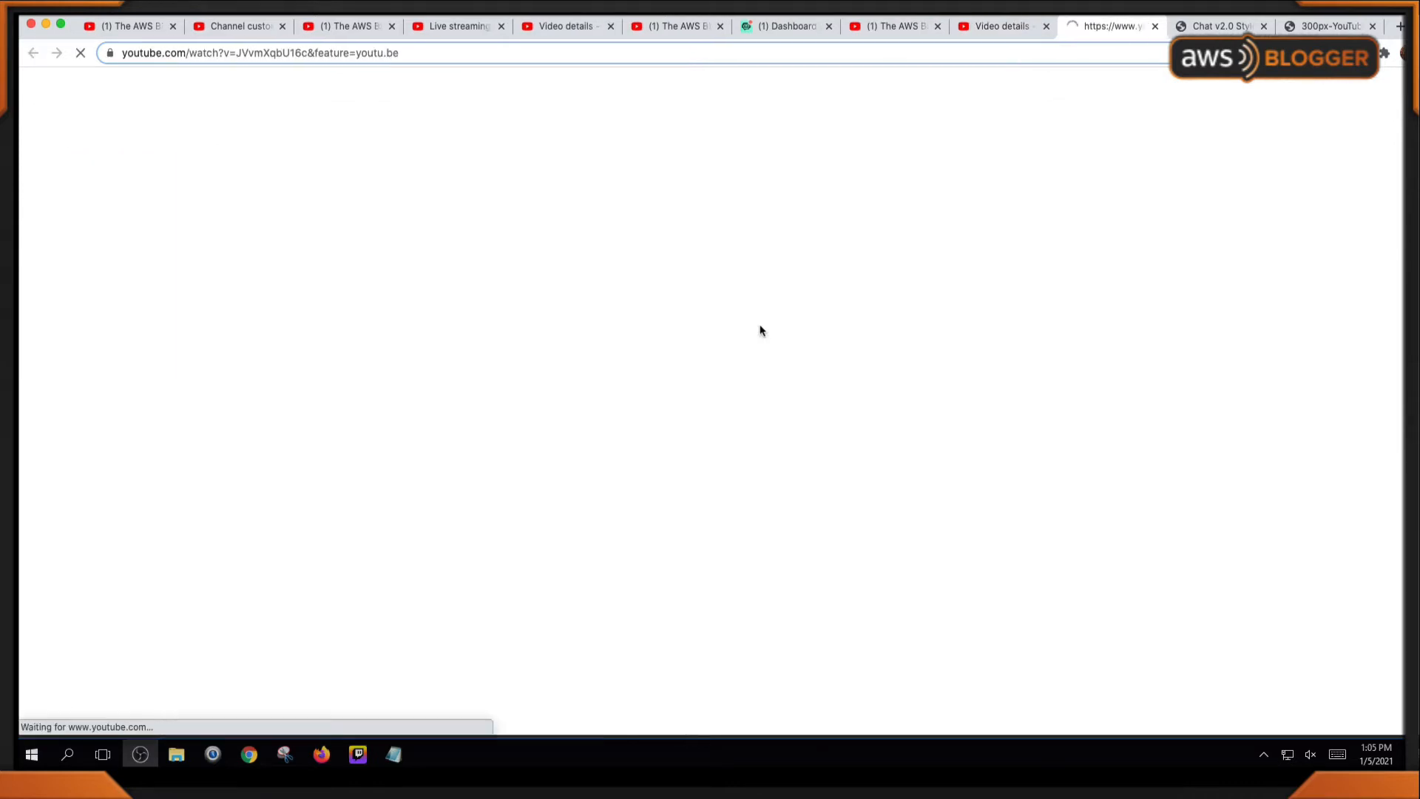
- Pop out the live chat from the stream's watch page and copy the pop-out window's URL
{"action": "left_click", "coordinate": [1319, 155]}
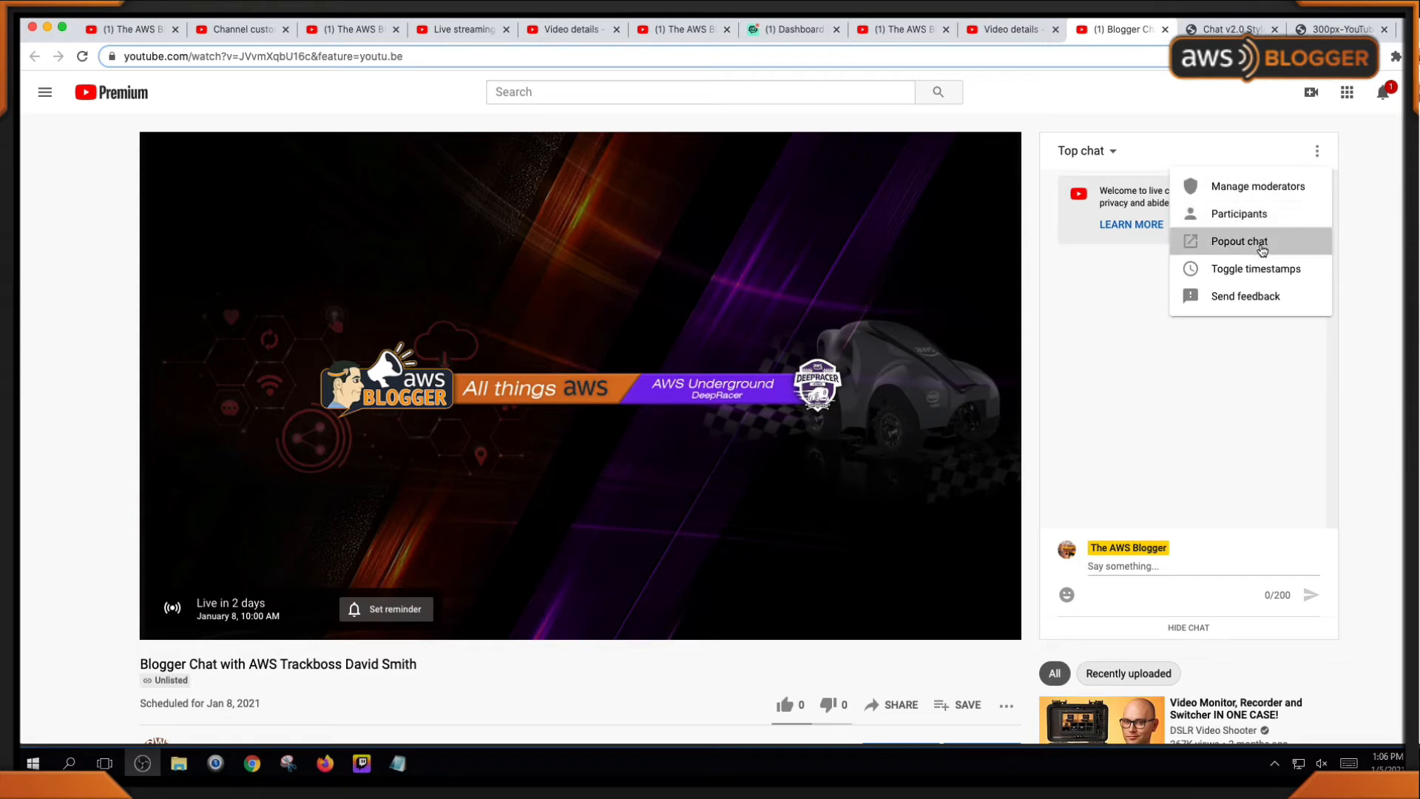
{"action": "left_click", "coordinate": [1224, 242]}
{"action": "left_click_drag", "start_coordinate": [1409, 90], "coordinate": [662, 117]}
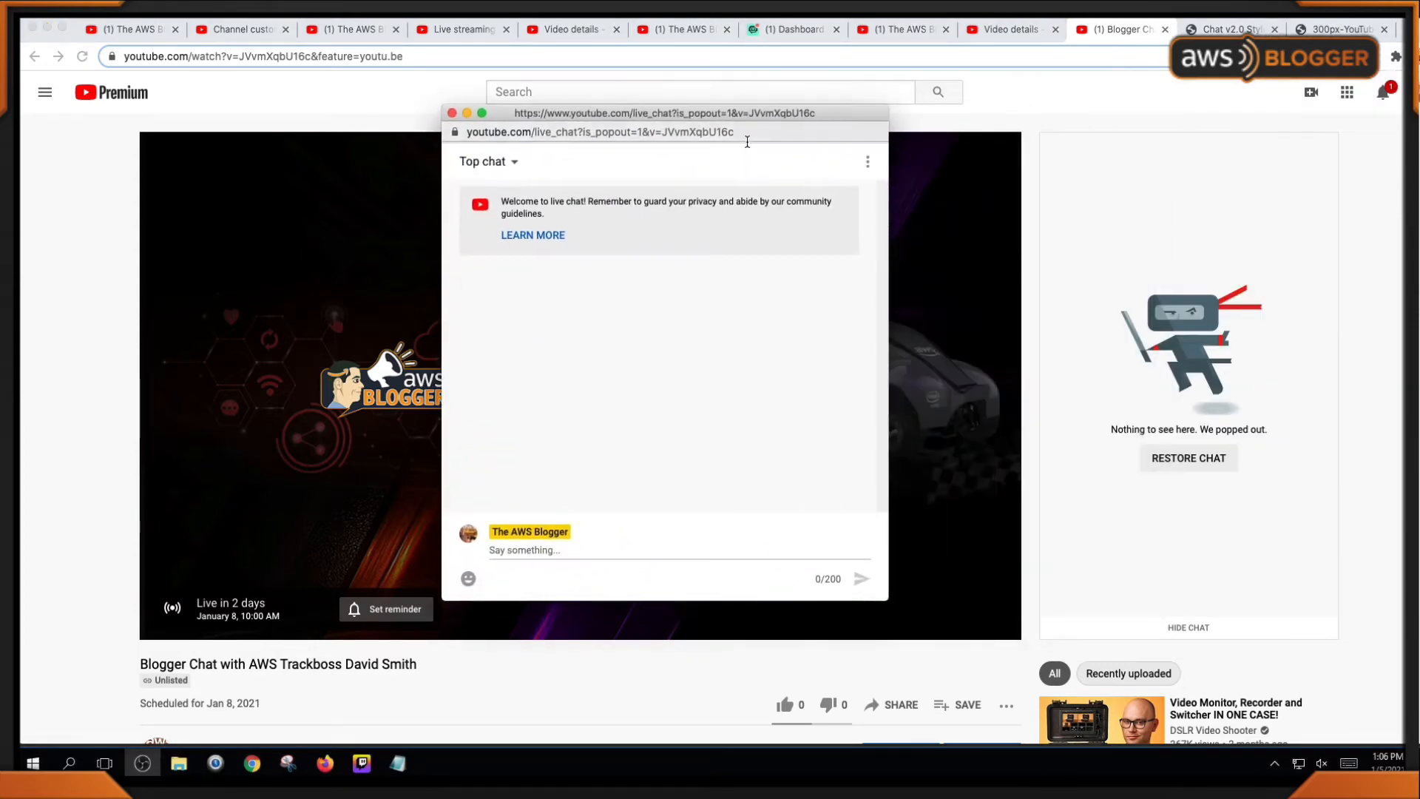
{"action": "left_click", "coordinate": [748, 138]}
{"action": "key", "text": "ctrl+c"}
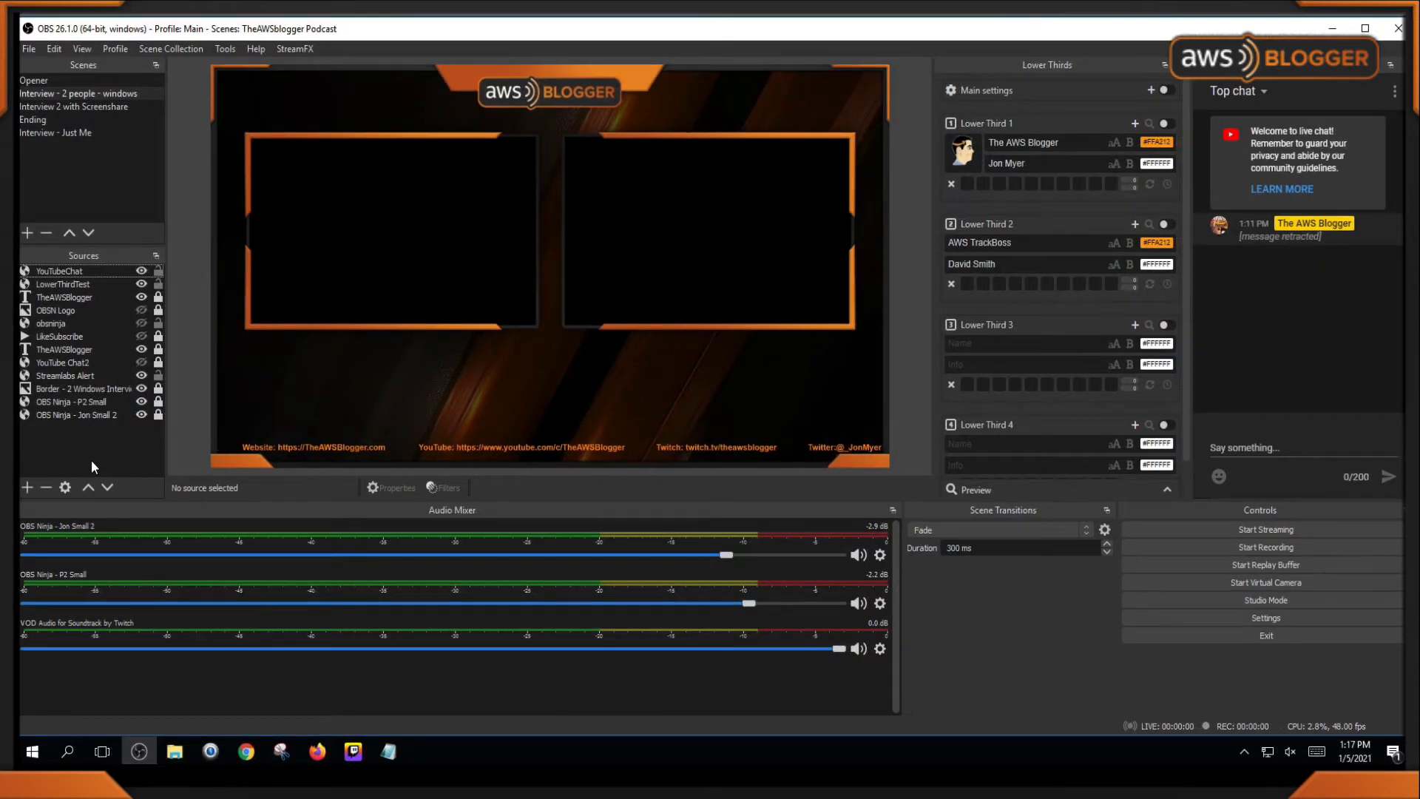
- Add a new OBS browser source that loads the copied live chat URL and move it over the lower middle of the scene
{"action": "left_click", "coordinate": [30, 486]}
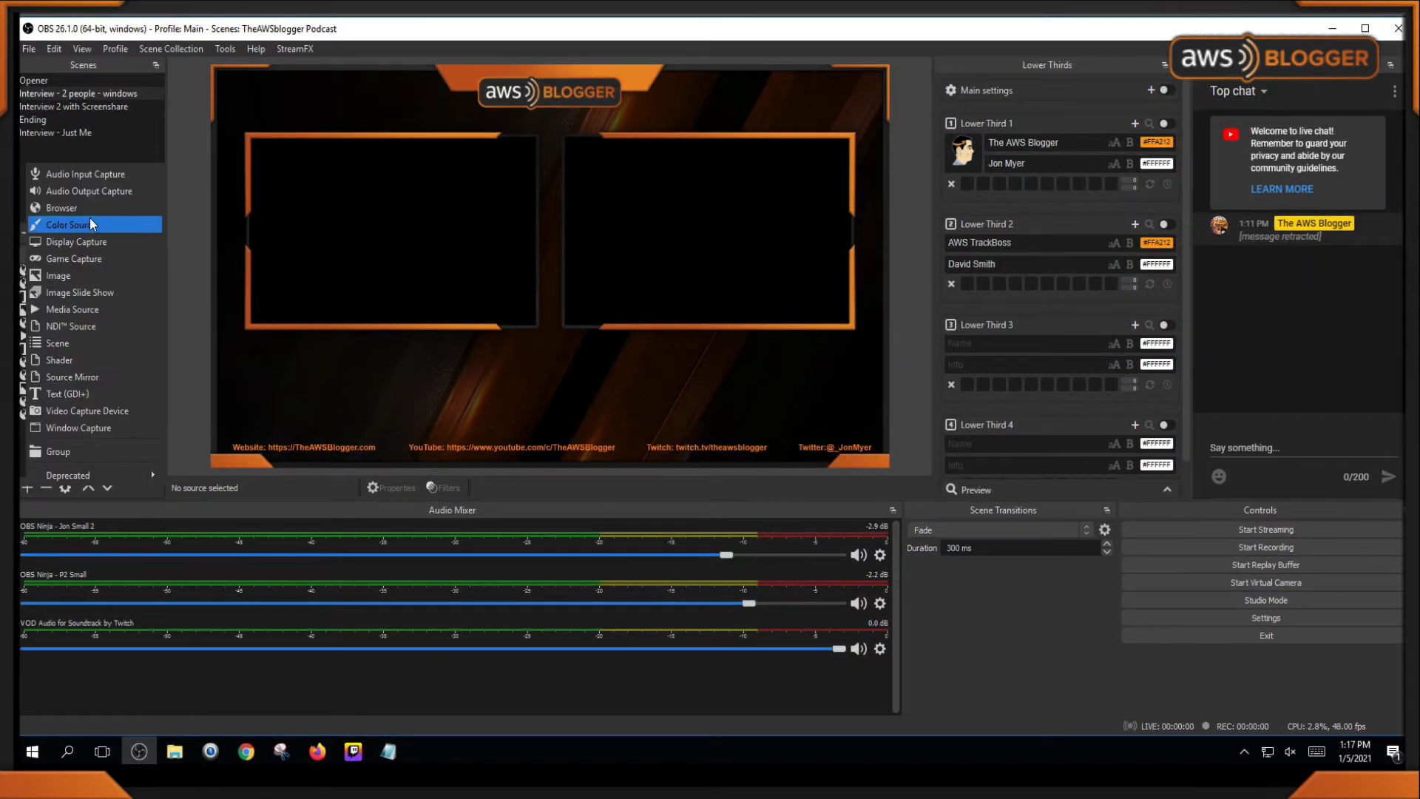
{"action": "left_click", "coordinate": [119, 209]}
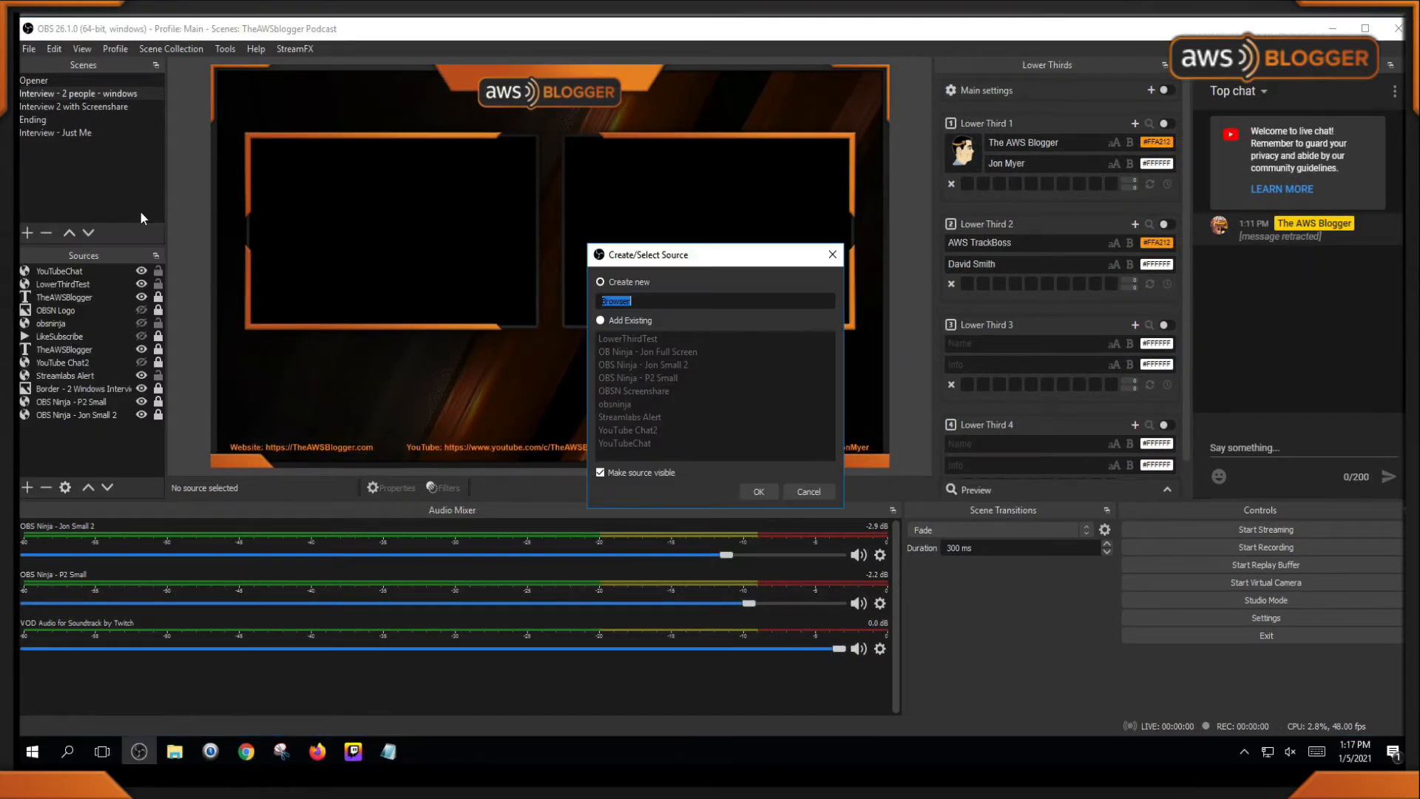
{"action": "left_click", "coordinate": [753, 493]}
{"action": "left_click_drag", "start_coordinate": [577, 464], "coordinate": [462, 464]}
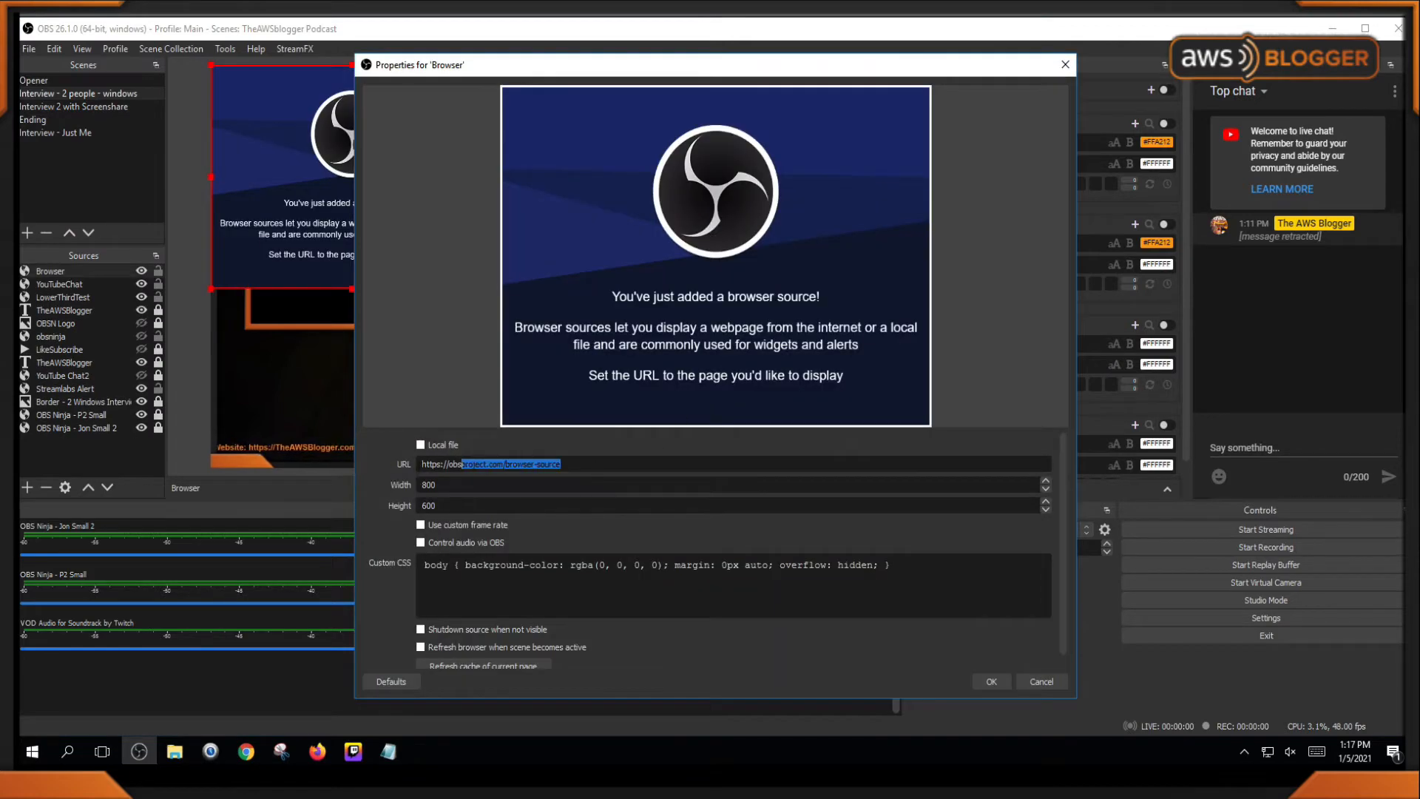
{"action": "key", "text": "ctrl+v"}
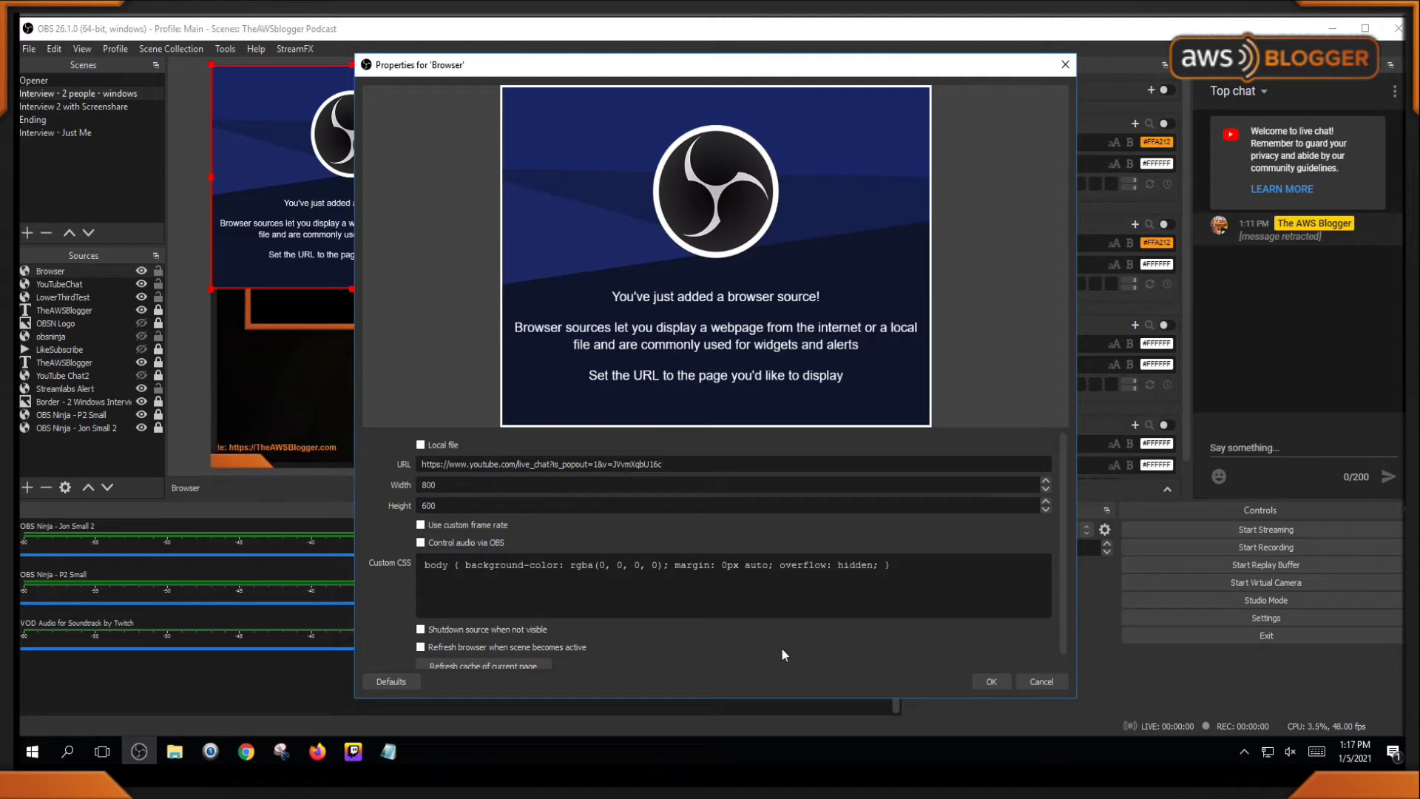
{"action": "left_click", "coordinate": [990, 681]}
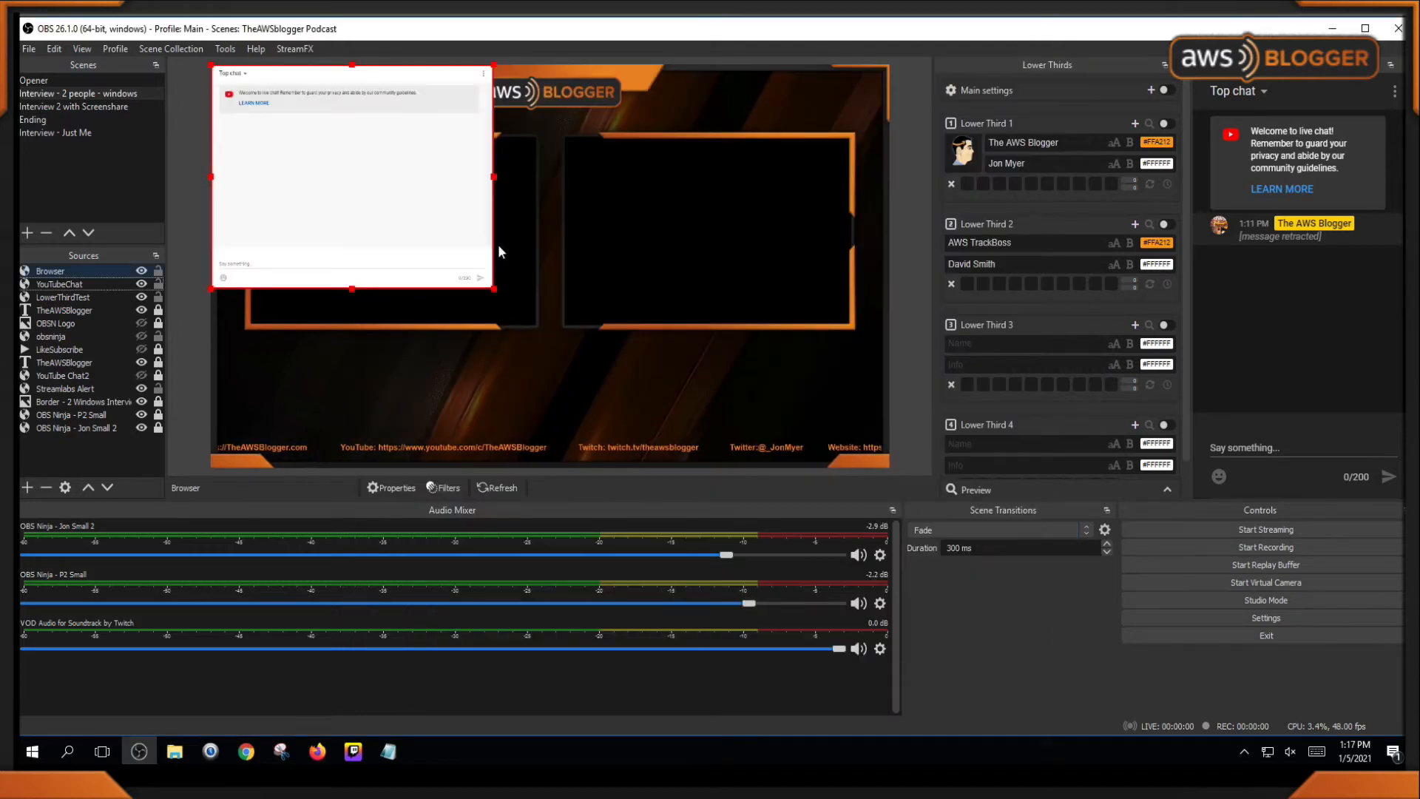
{"action": "left_click_drag", "start_coordinate": [427, 81], "coordinate": [632, 242]}
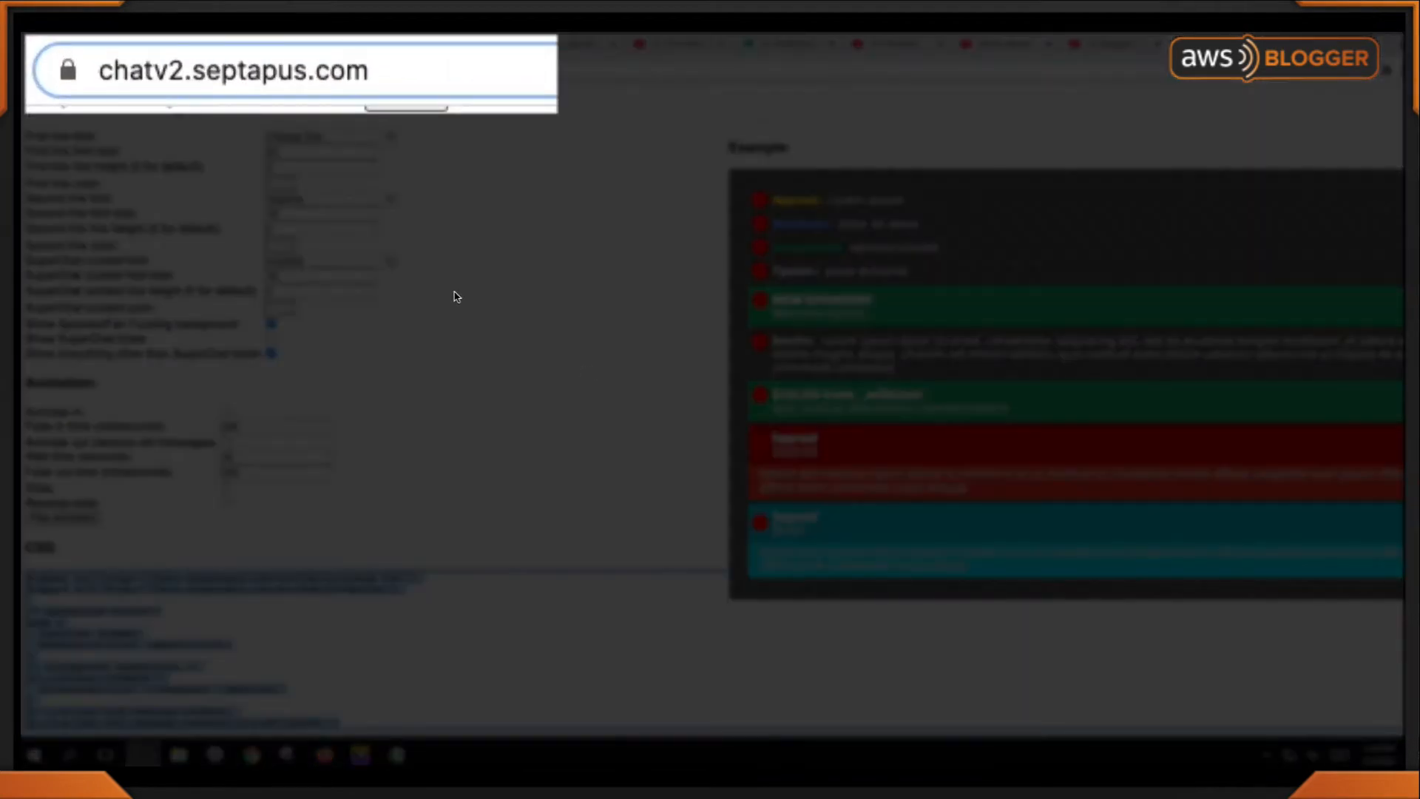
- Show the text outlines in the Chat v2.0 Style Generator's example chat, then hide them again
{"action": "scroll", "coordinate": [508, 407], "scroll_direction": "up", "scroll_amount": 10}
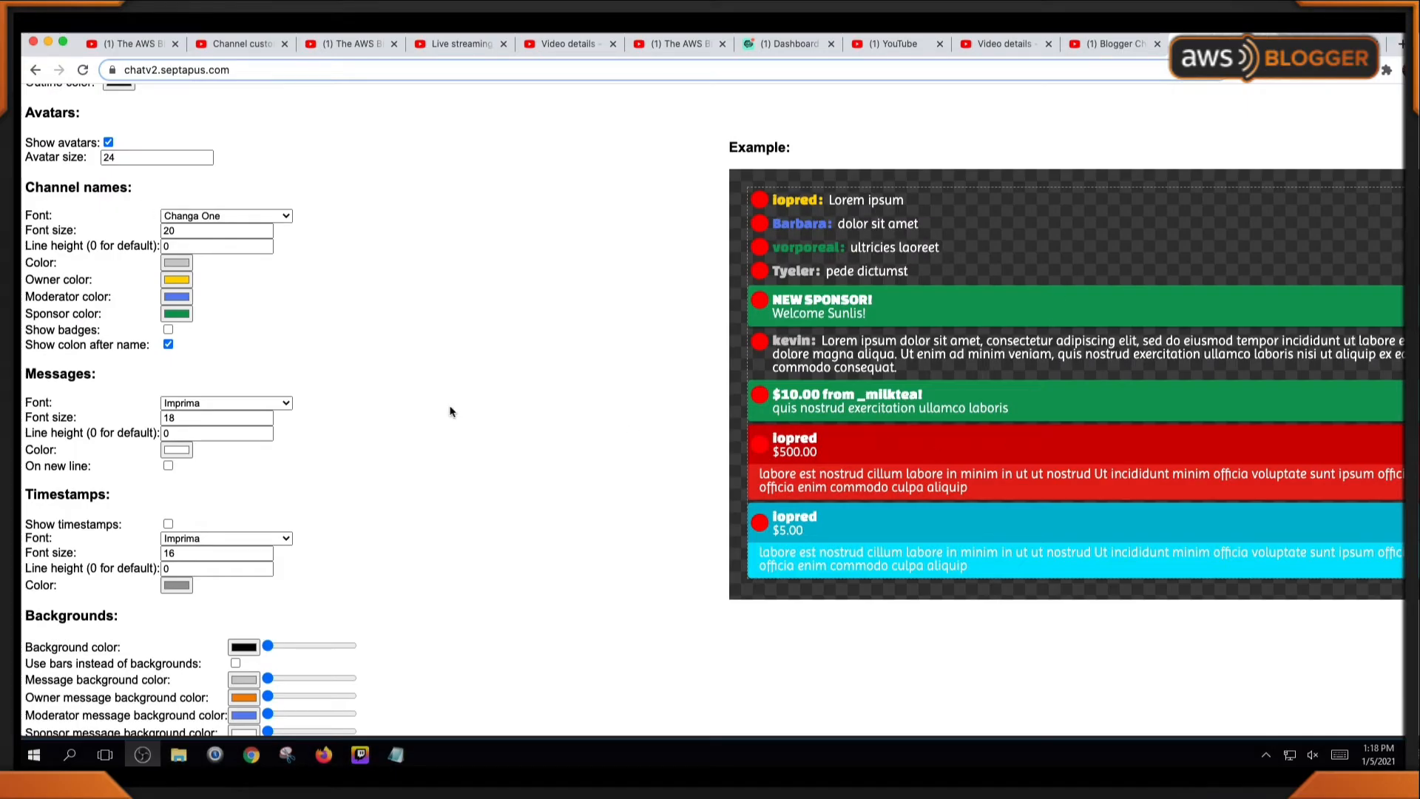
{"action": "scroll", "coordinate": [450, 411], "scroll_direction": "up", "scroll_amount": 3}
{"action": "left_click", "coordinate": [111, 178]}
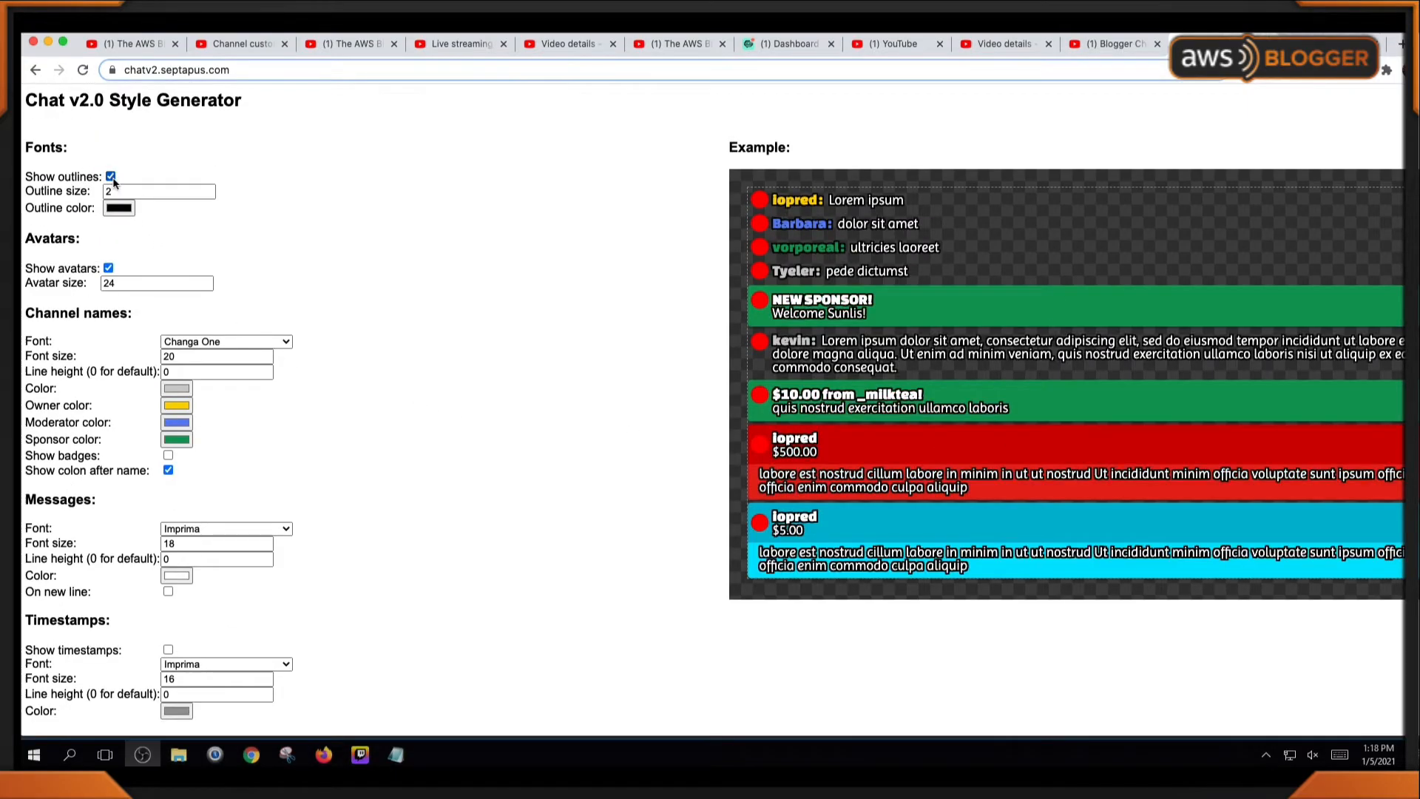
{"action": "left_click", "coordinate": [111, 177]}
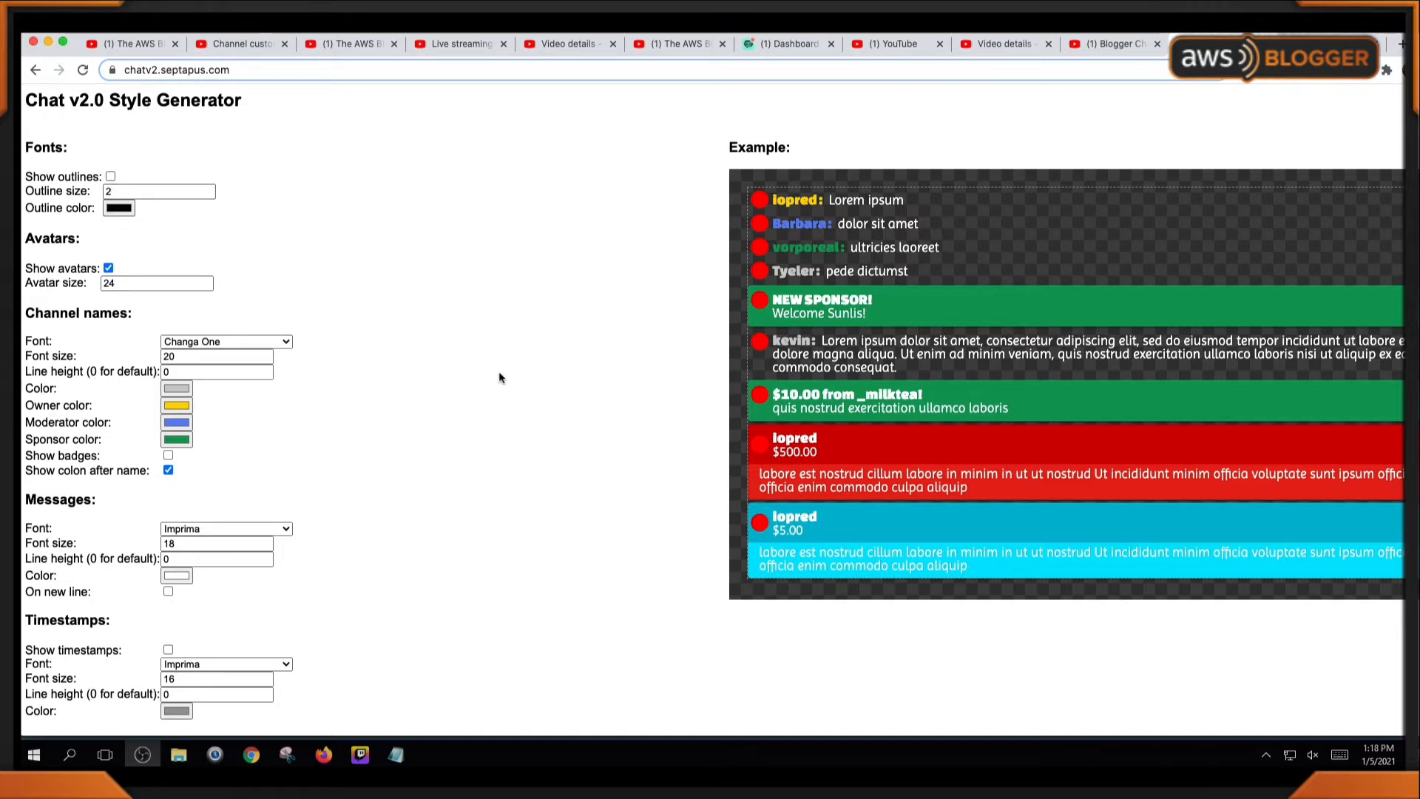
- Copy the complete generated CSS from the Chat v2.0 Style Generator at chatv2.septapus.com
{"action": "scroll", "coordinate": [460, 501], "scroll_direction": "down", "scroll_amount": 10}
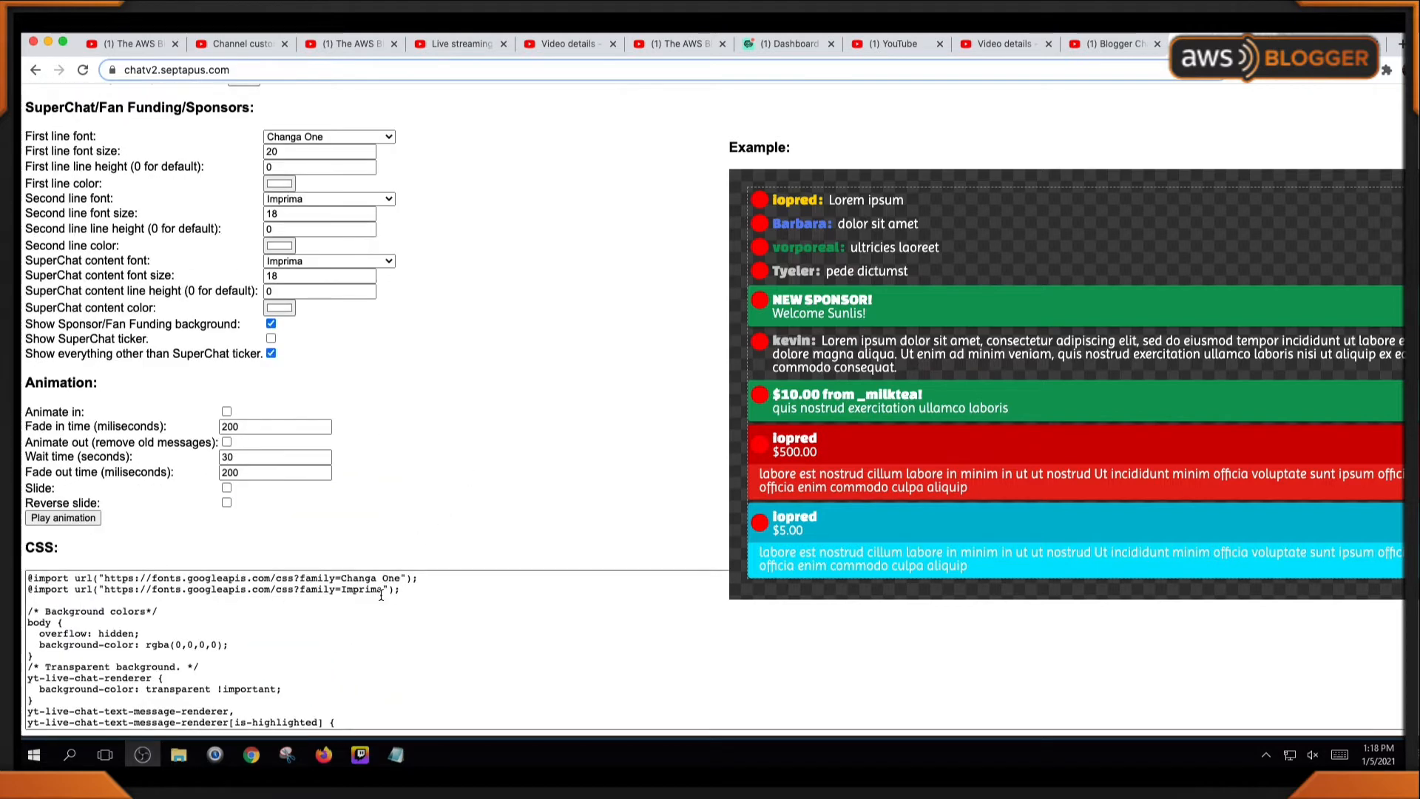
{"action": "left_click", "coordinate": [373, 633]}
{"action": "key", "text": "ctrl+a"}
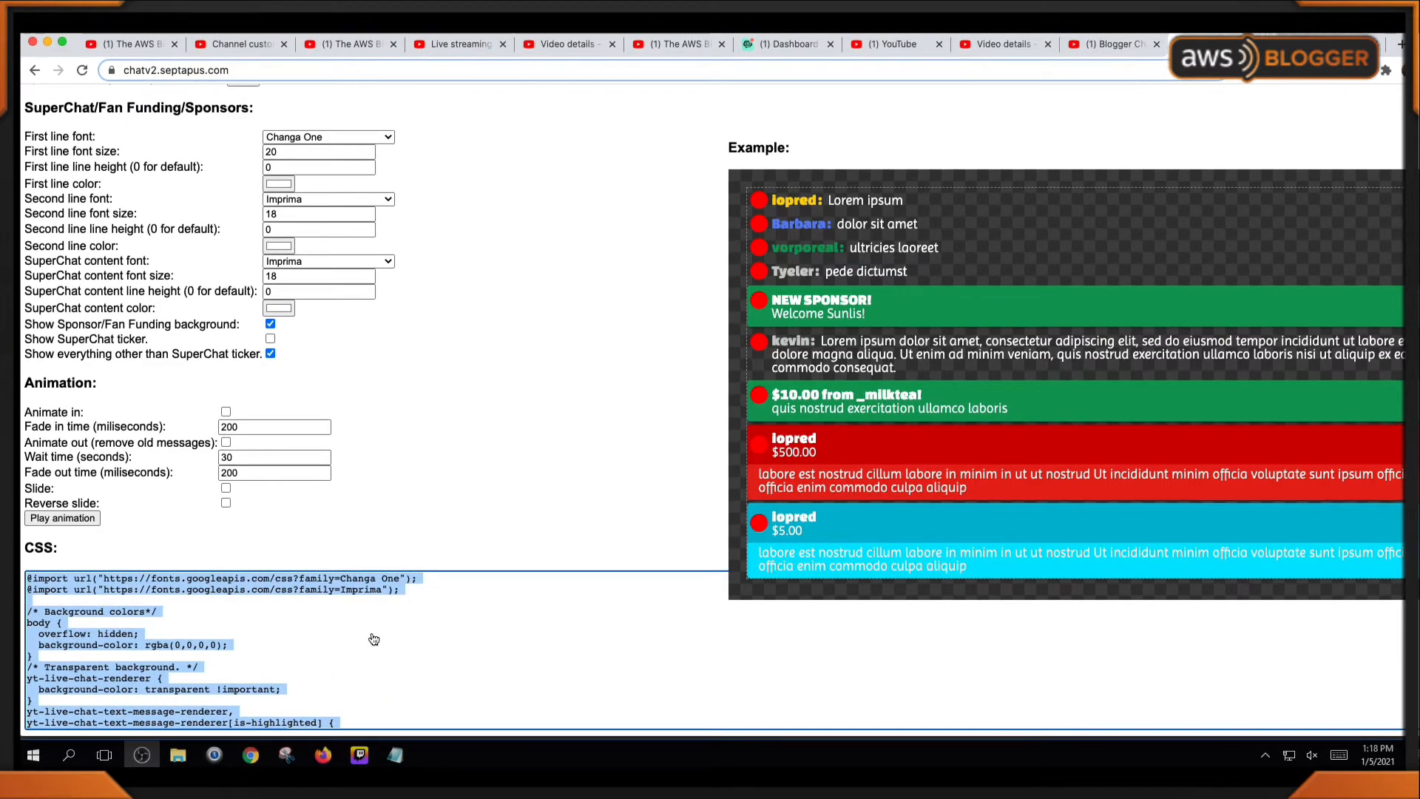
- In OBS, replace the Browser source's custom CSS with the copied chat styles and have it refresh when the scene becomes active
{"action": "key", "text": "super+Tab"}
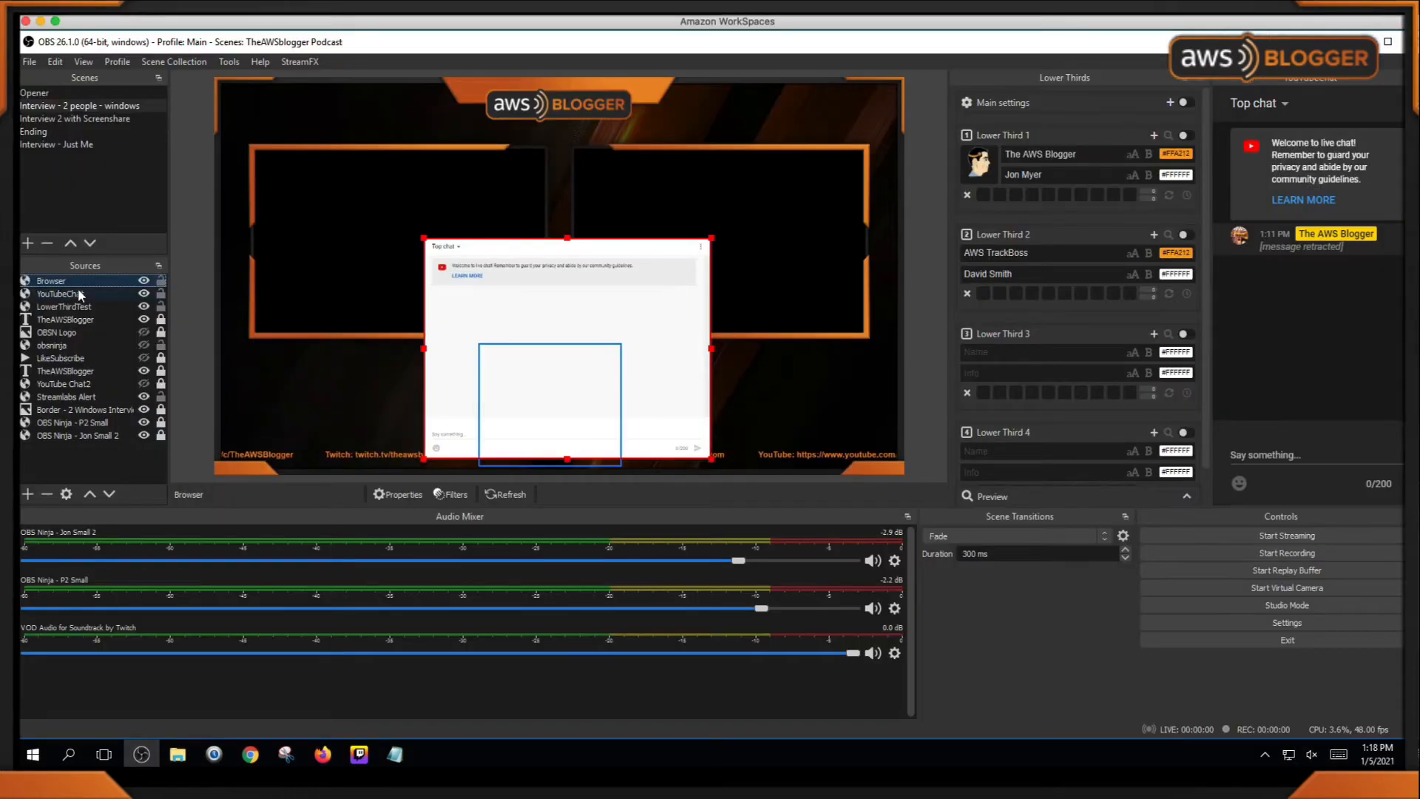
{"action": "double_click", "coordinate": [581, 447]}
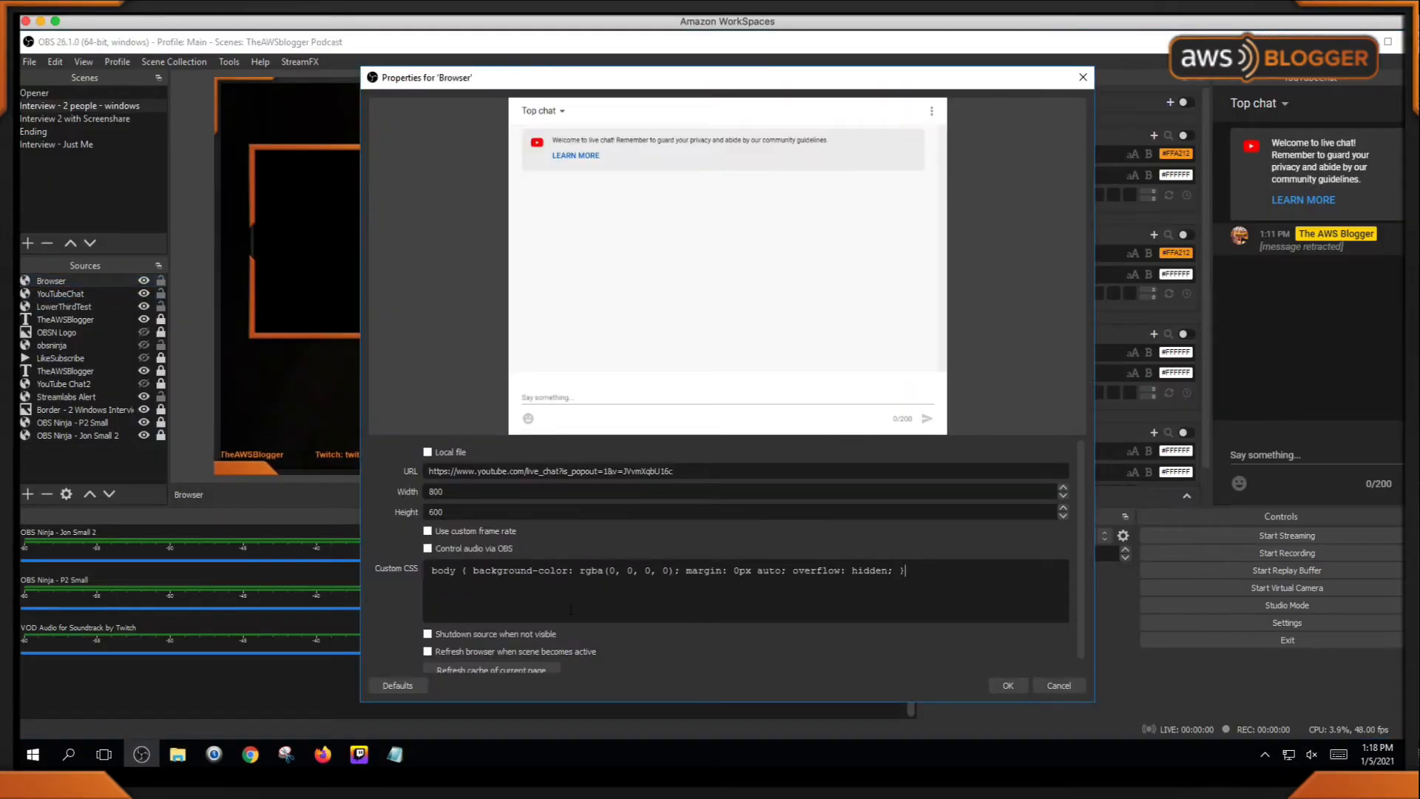
{"action": "key", "text": "ctrl+a"}
{"action": "type", "text": "yt-live-chat-banner-manager {   display: none !important; }"}
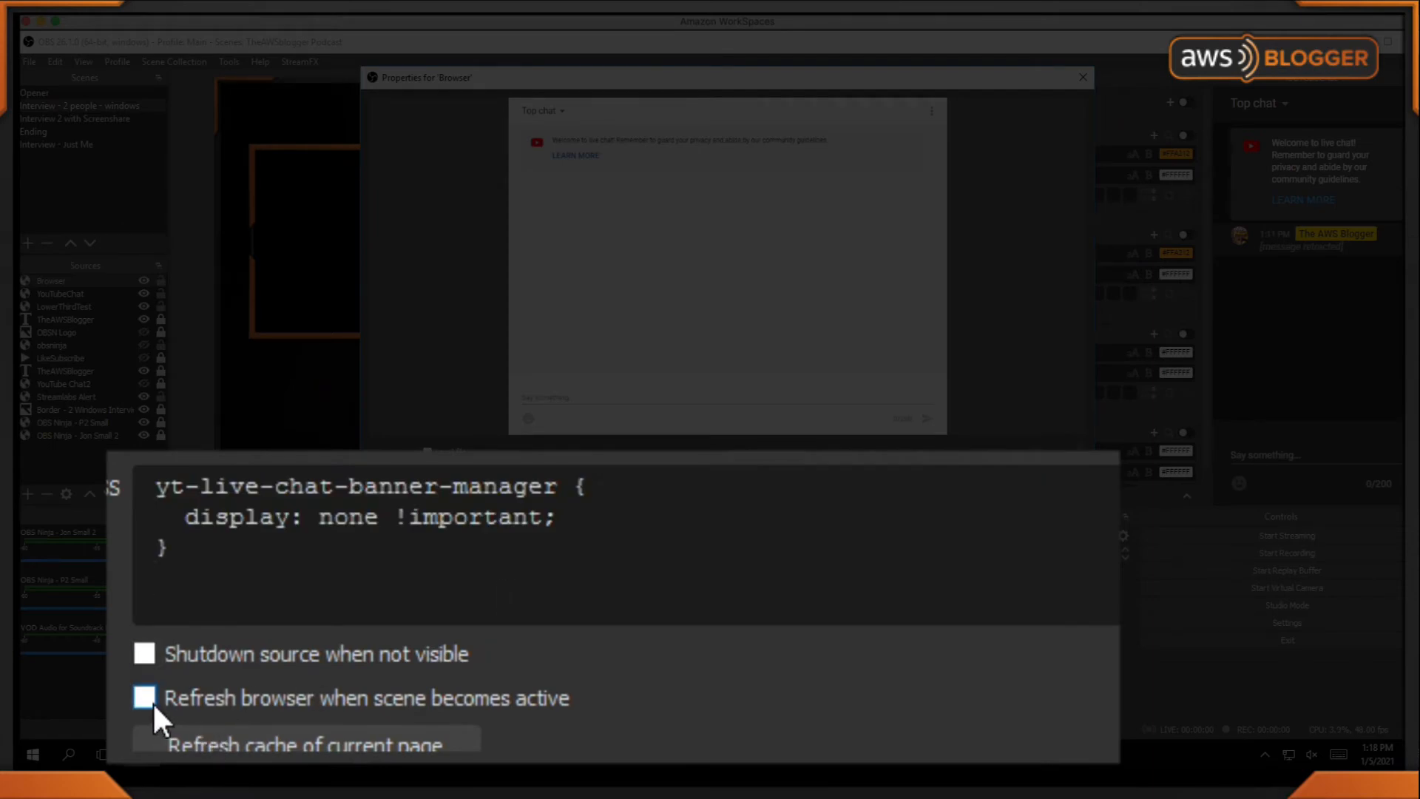
{"action": "left_click", "coordinate": [428, 651]}
{"action": "left_click", "coordinate": [1008, 686]}
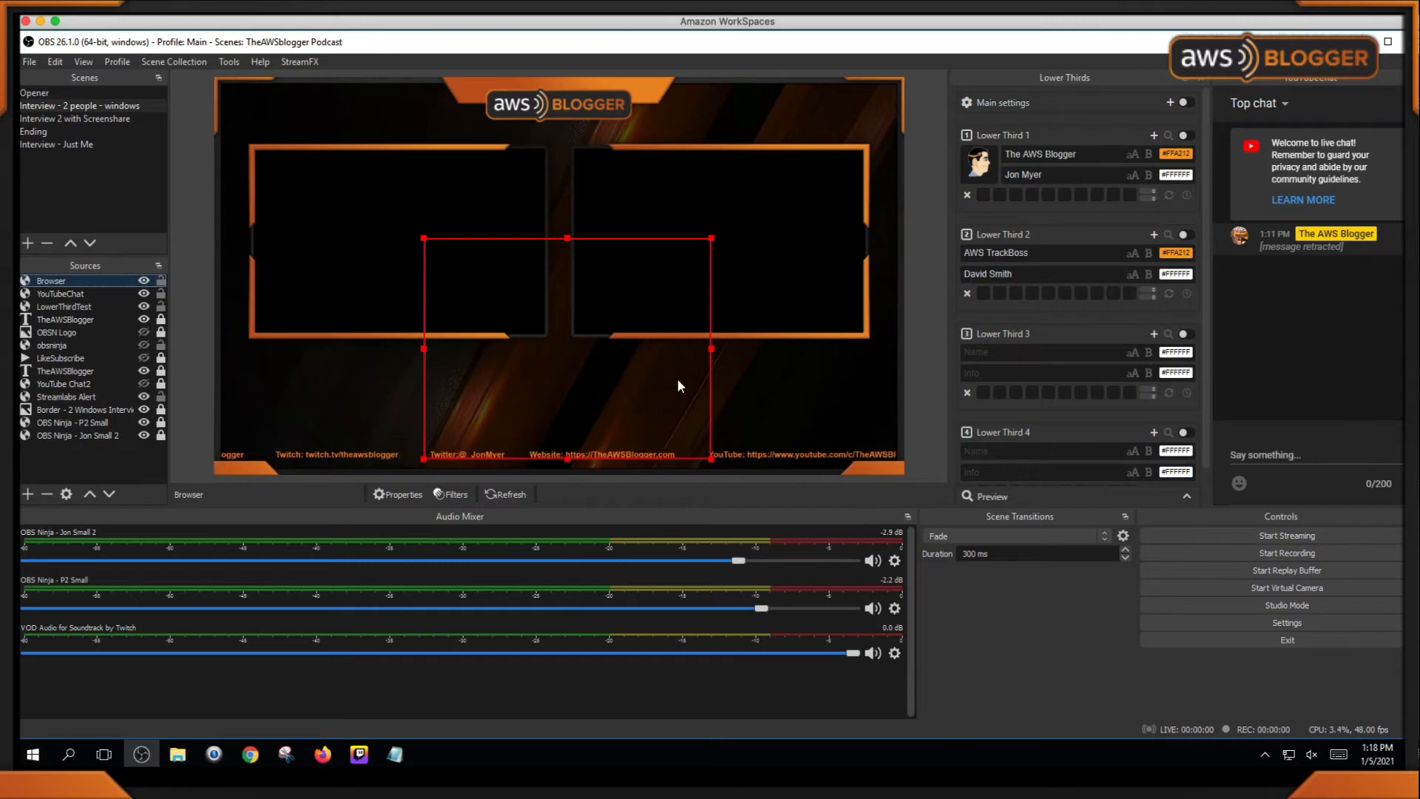
- Hide the YouTubeChat source and send the message "test" in the live chat on the stream's YouTube watch page
{"action": "left_click", "coordinate": [144, 293]}
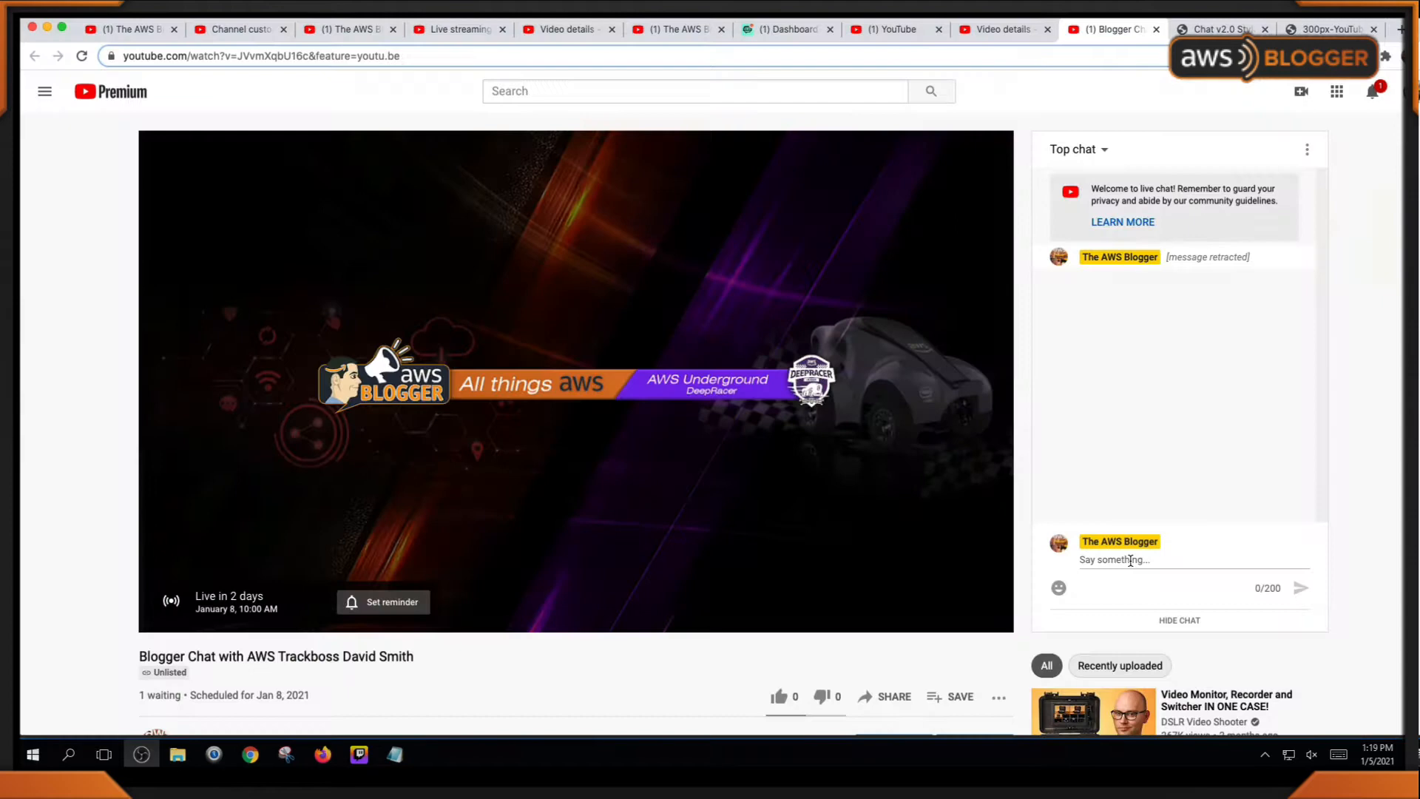
{"action": "left_click", "coordinate": [1131, 560]}
{"action": "type", "text": "test"}
{"action": "key", "text": "Return"}
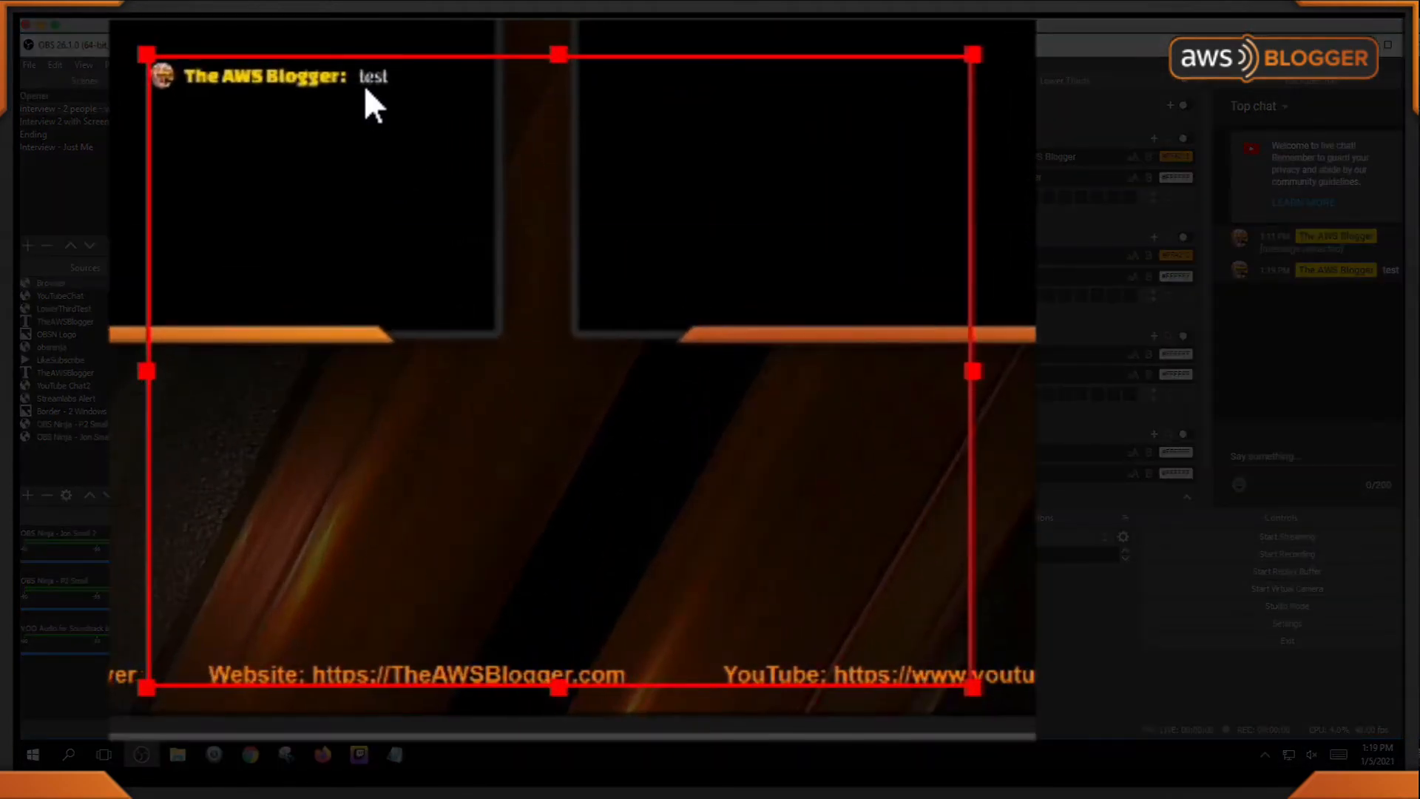
- Shrink the Browser chat source in OBS and place it centered below the two interview frames
{"action": "left_click_drag", "start_coordinate": [146, 54], "coordinate": [846, 533]}
{"action": "left_click_drag", "start_coordinate": [682, 389], "coordinate": [585, 372]}
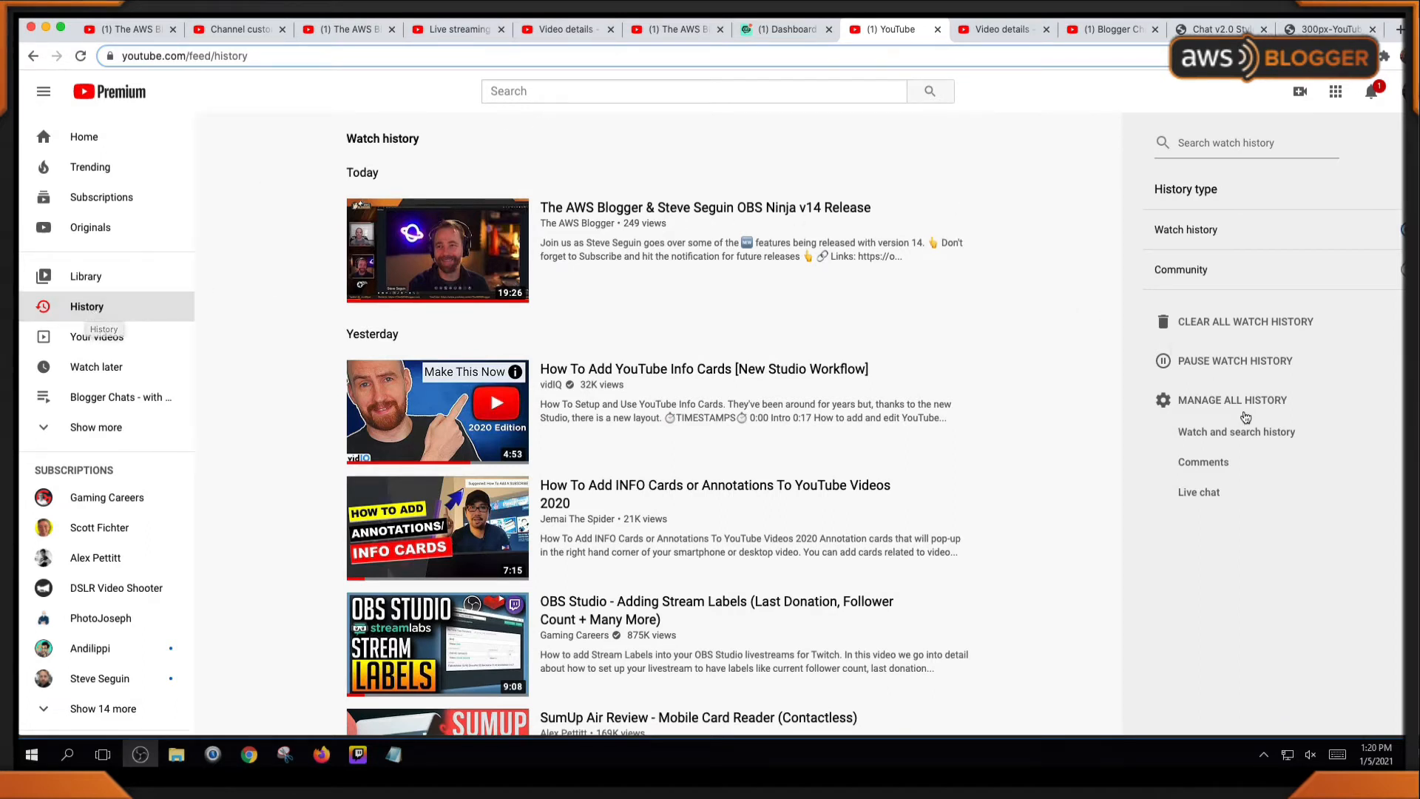
- Open the live chat history from YouTube's watch history and delete the "test" message sent on the Blogger Chat stream
{"action": "left_click", "coordinate": [1193, 495]}
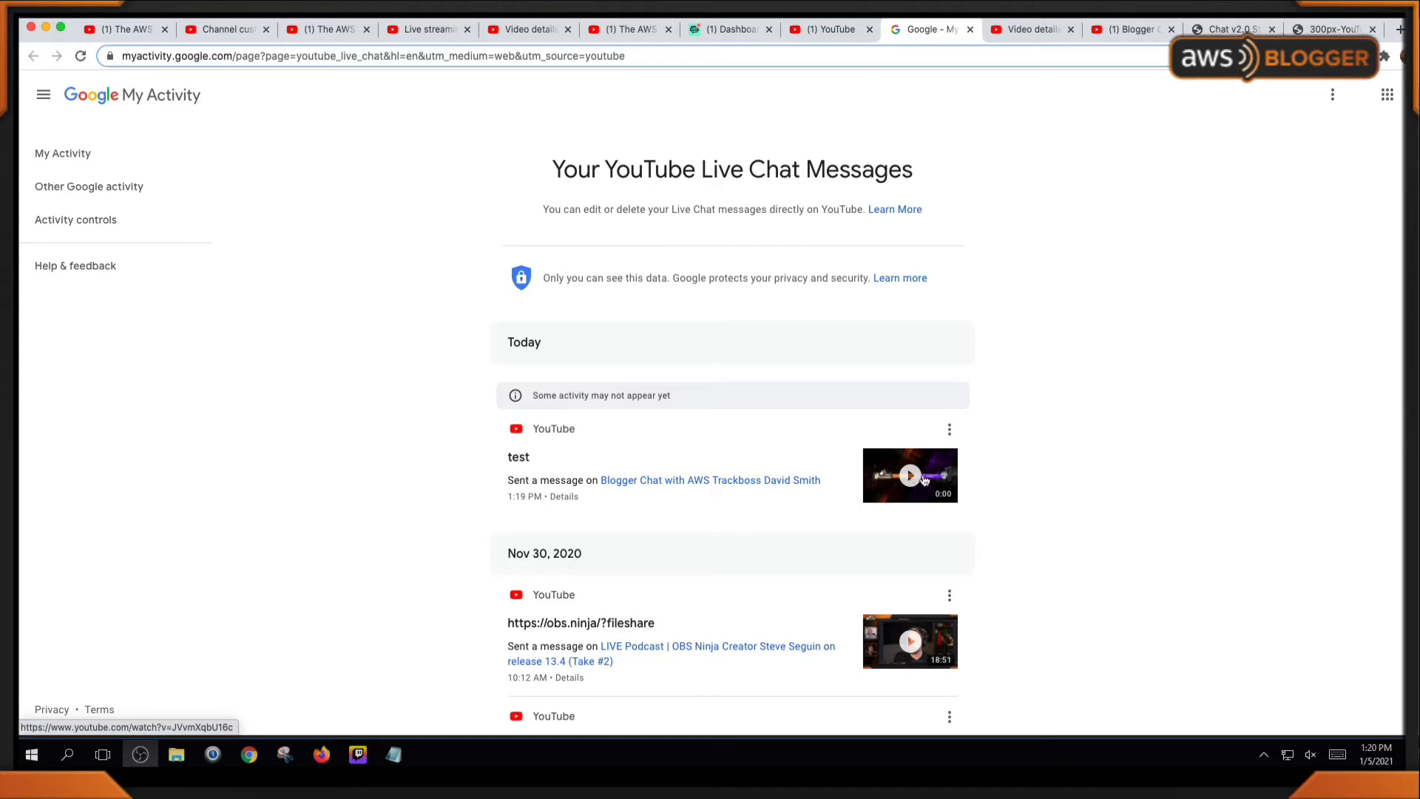
{"action": "left_click", "coordinate": [950, 429]}
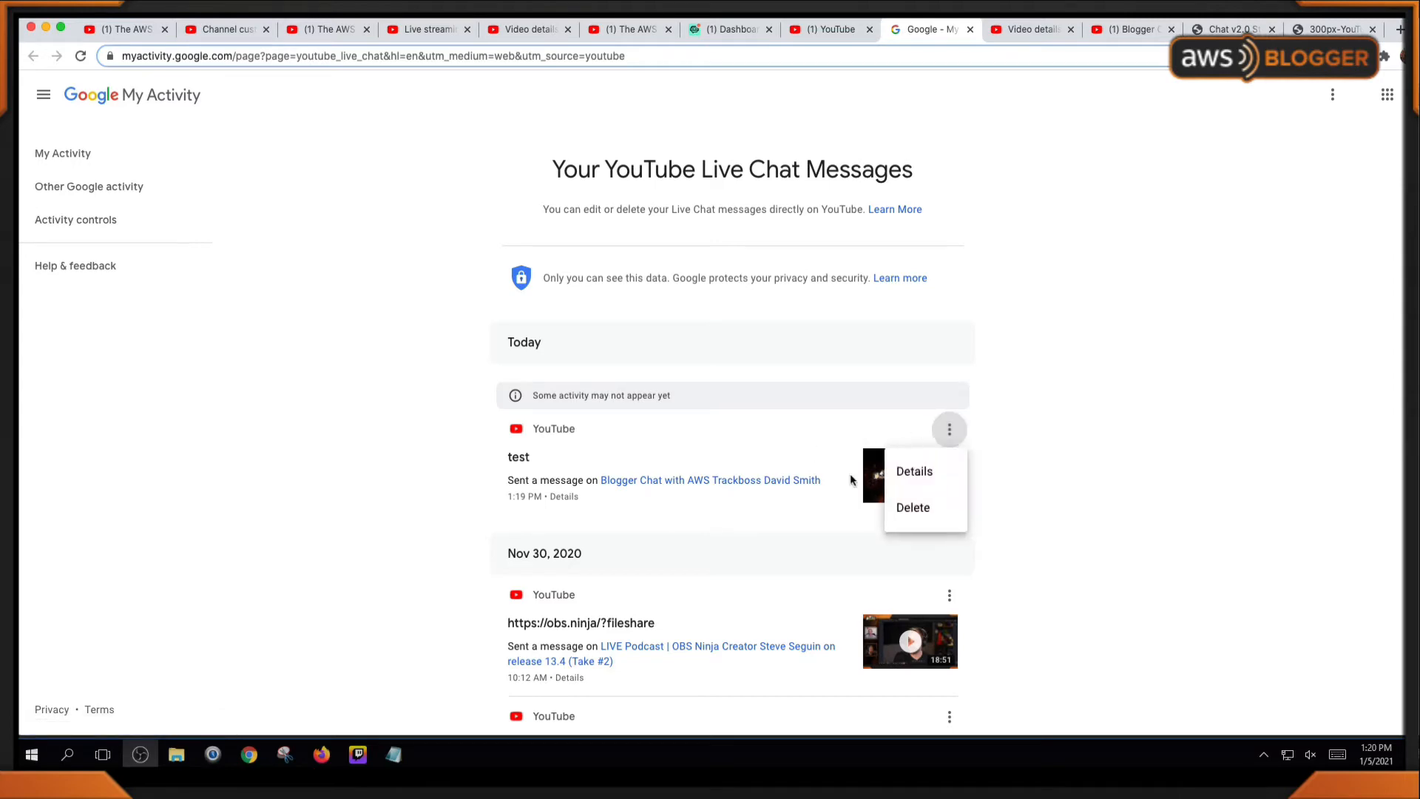
{"action": "left_click", "coordinate": [904, 510]}
- Open the Alert Box in Streamlabs and examine its widget URL, sample alerts, alert delay, layout and profanity filter settings
{"action": "key", "text": "alt+Tab"}
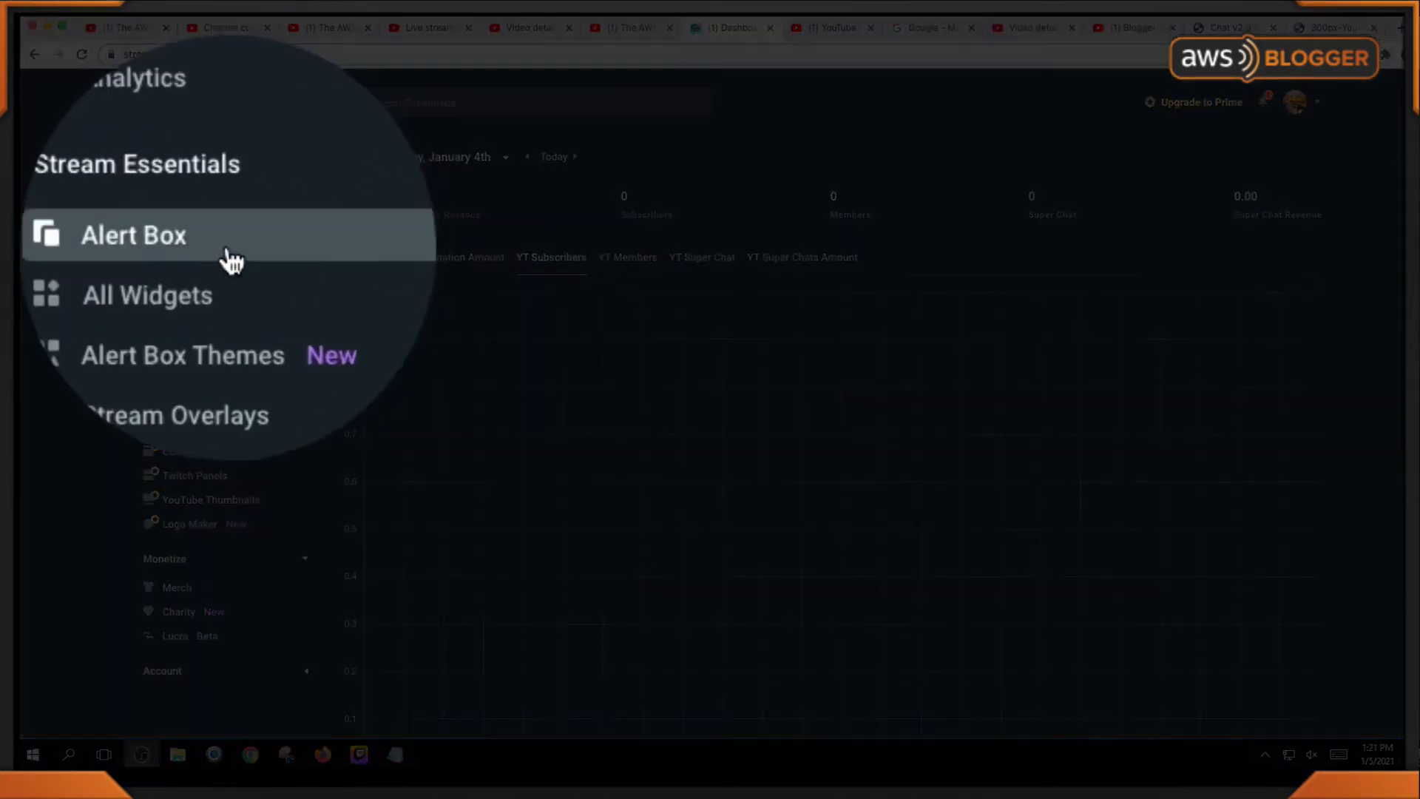
{"action": "left_click", "coordinate": [202, 241]}
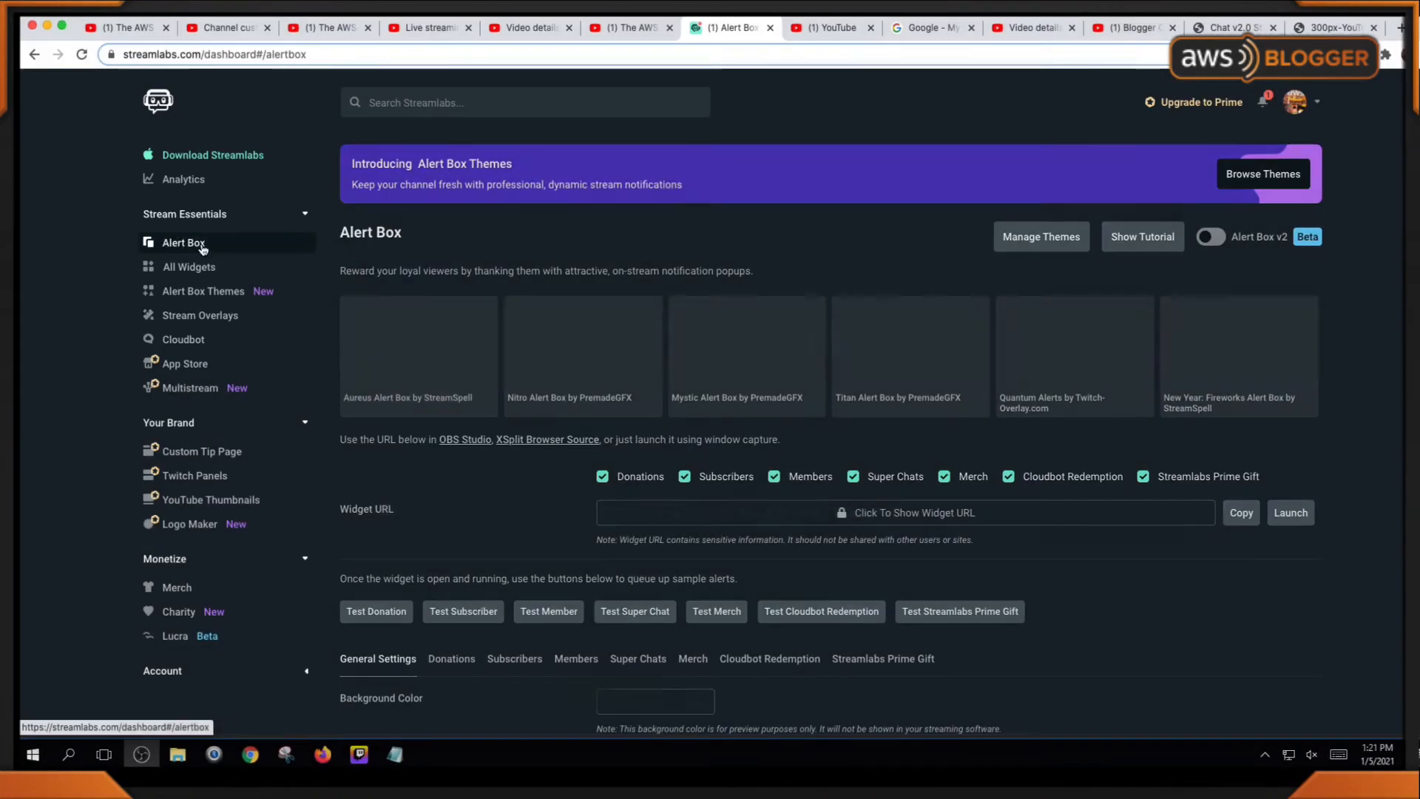
{"action": "scroll", "coordinate": [527, 361], "scroll_direction": "down", "scroll_amount": 1}
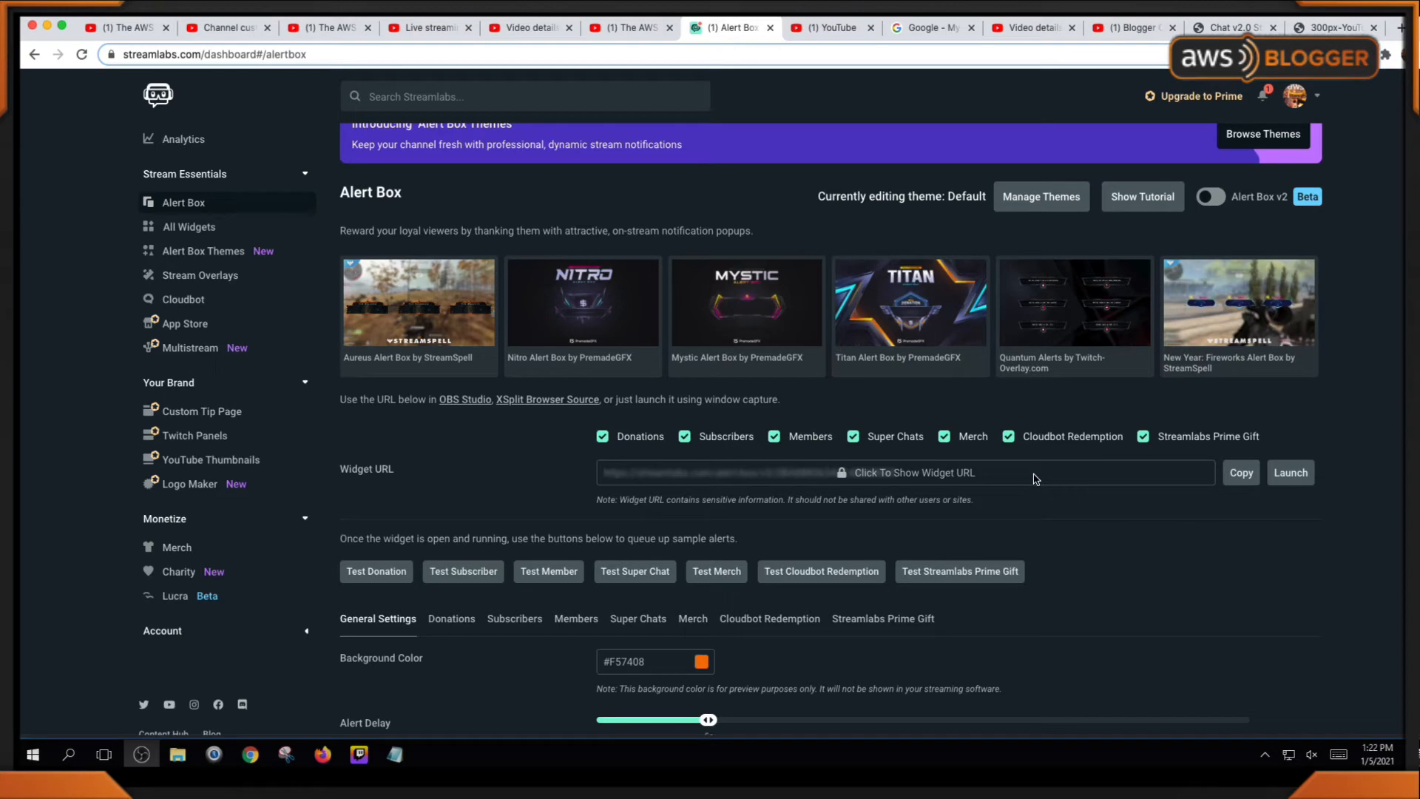
{"action": "scroll", "coordinate": [1034, 477], "scroll_direction": "down", "scroll_amount": 3}
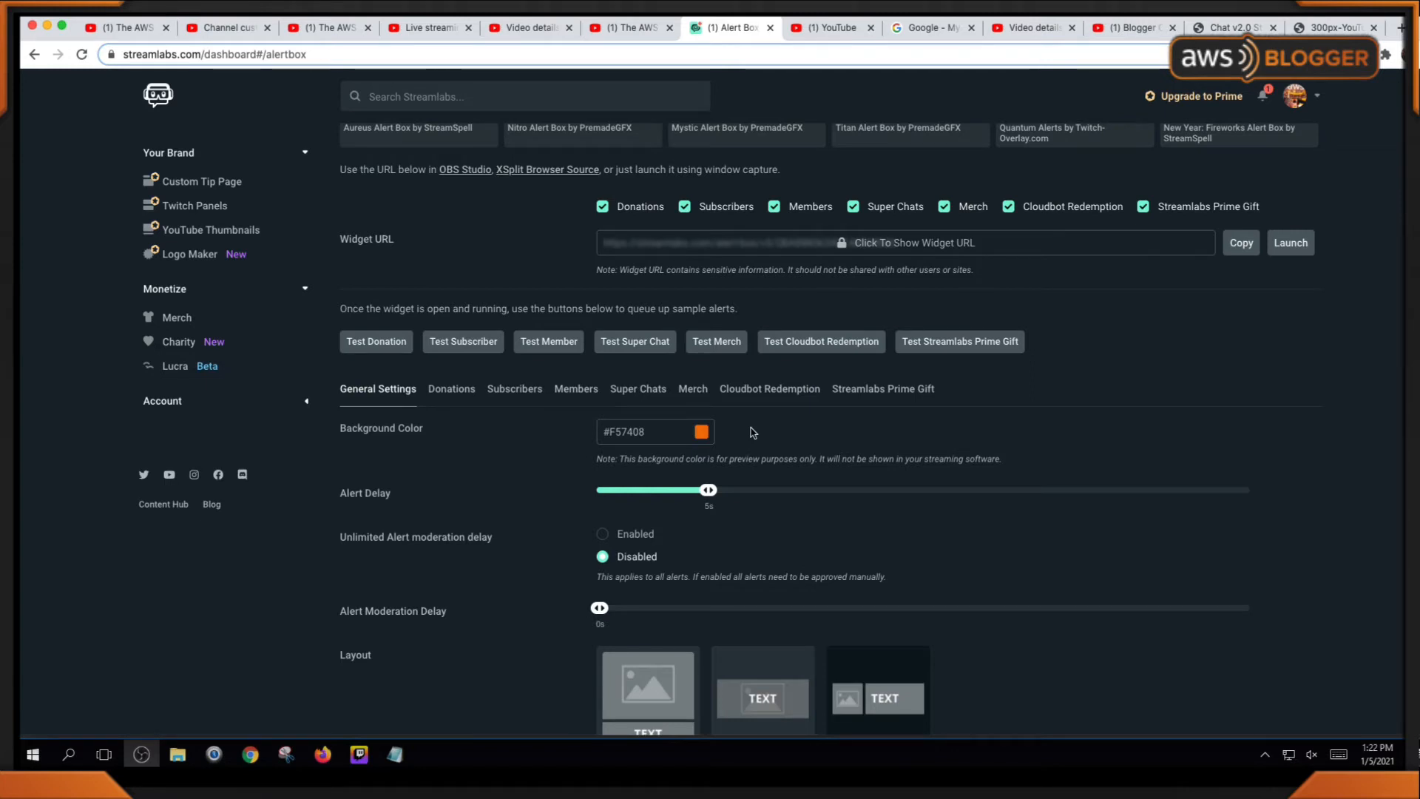
{"action": "scroll", "coordinate": [819, 414], "scroll_direction": "down", "scroll_amount": 1}
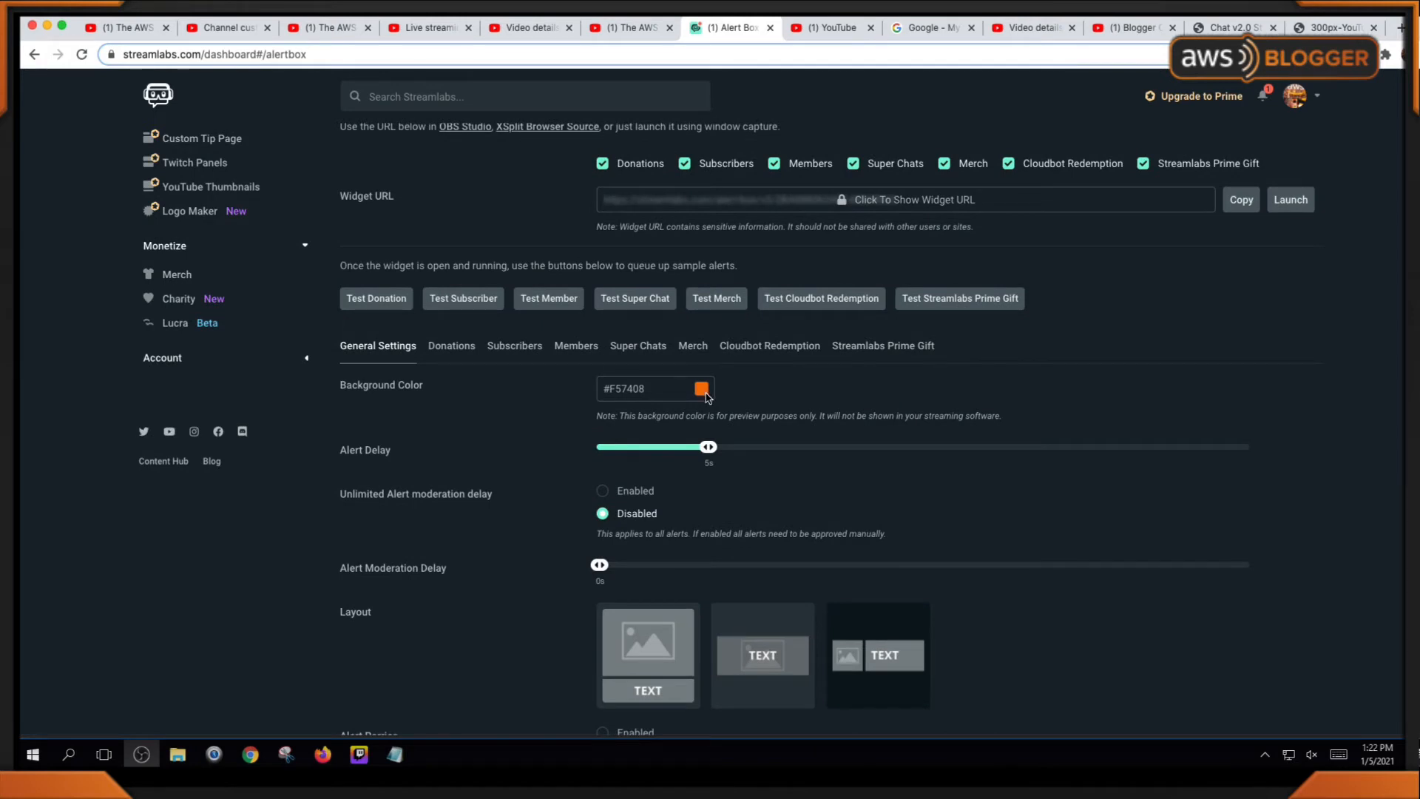
{"action": "scroll", "coordinate": [706, 398], "scroll_direction": "down", "scroll_amount": 3}
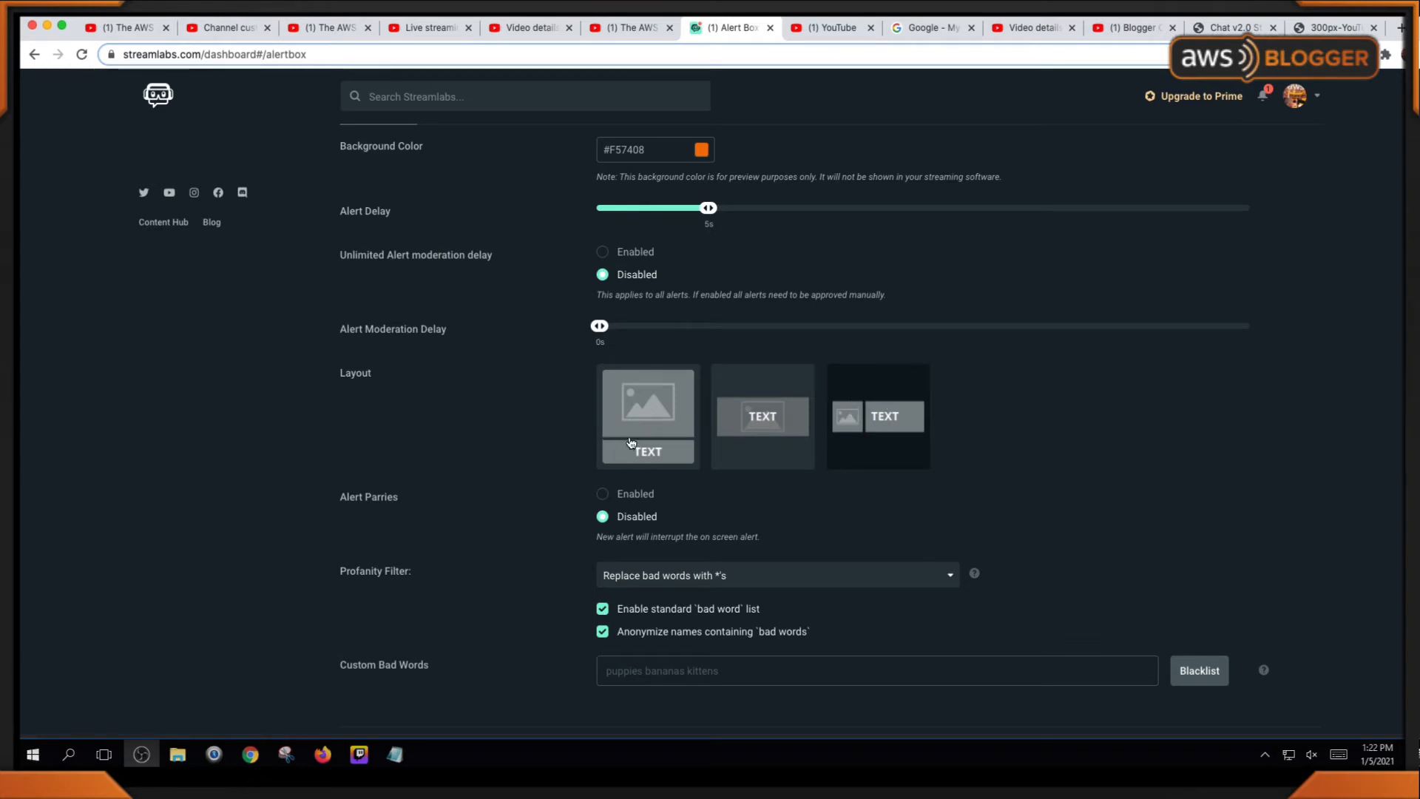
{"action": "scroll", "coordinate": [847, 451], "scroll_direction": "down", "scroll_amount": 1}
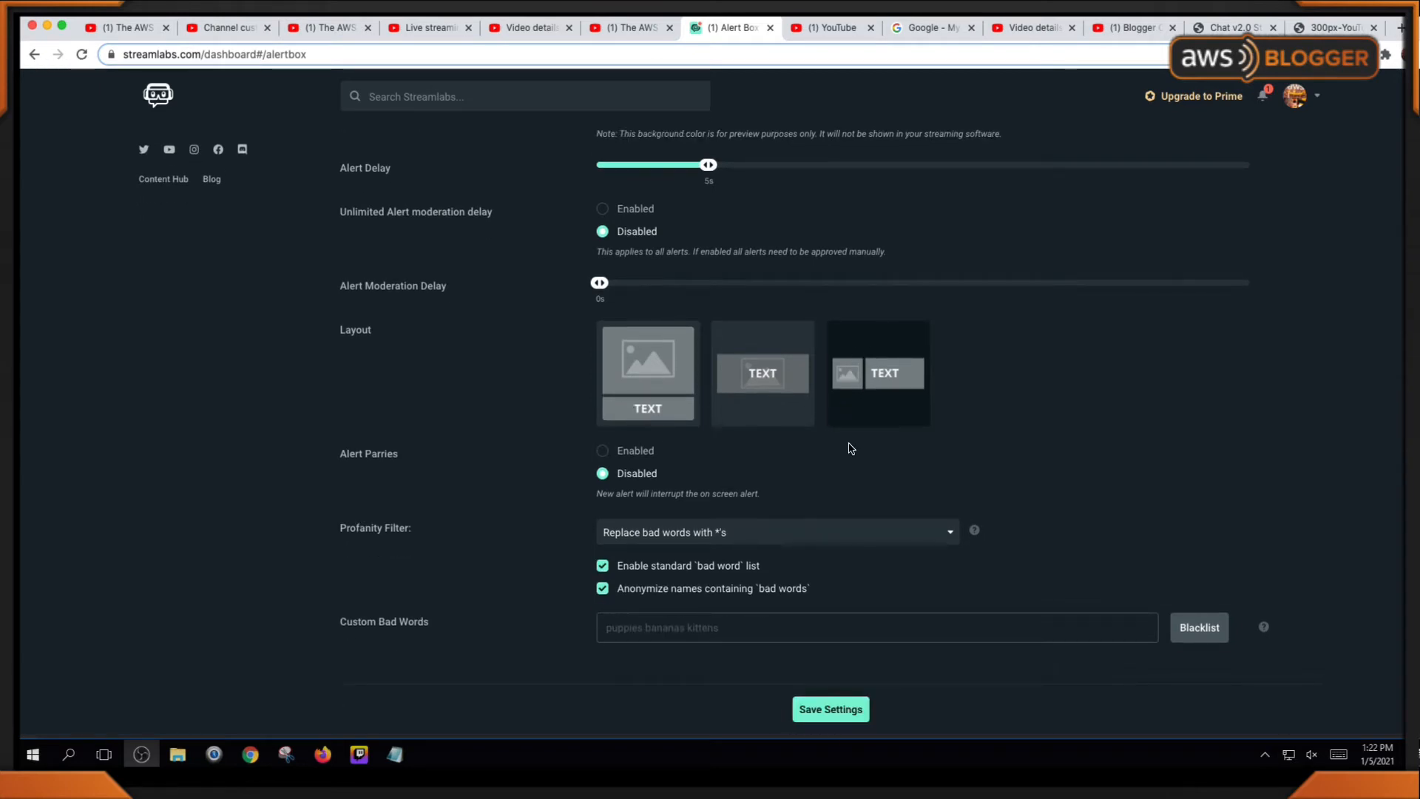
{"action": "scroll", "coordinate": [850, 446], "scroll_direction": "down", "scroll_amount": 1}
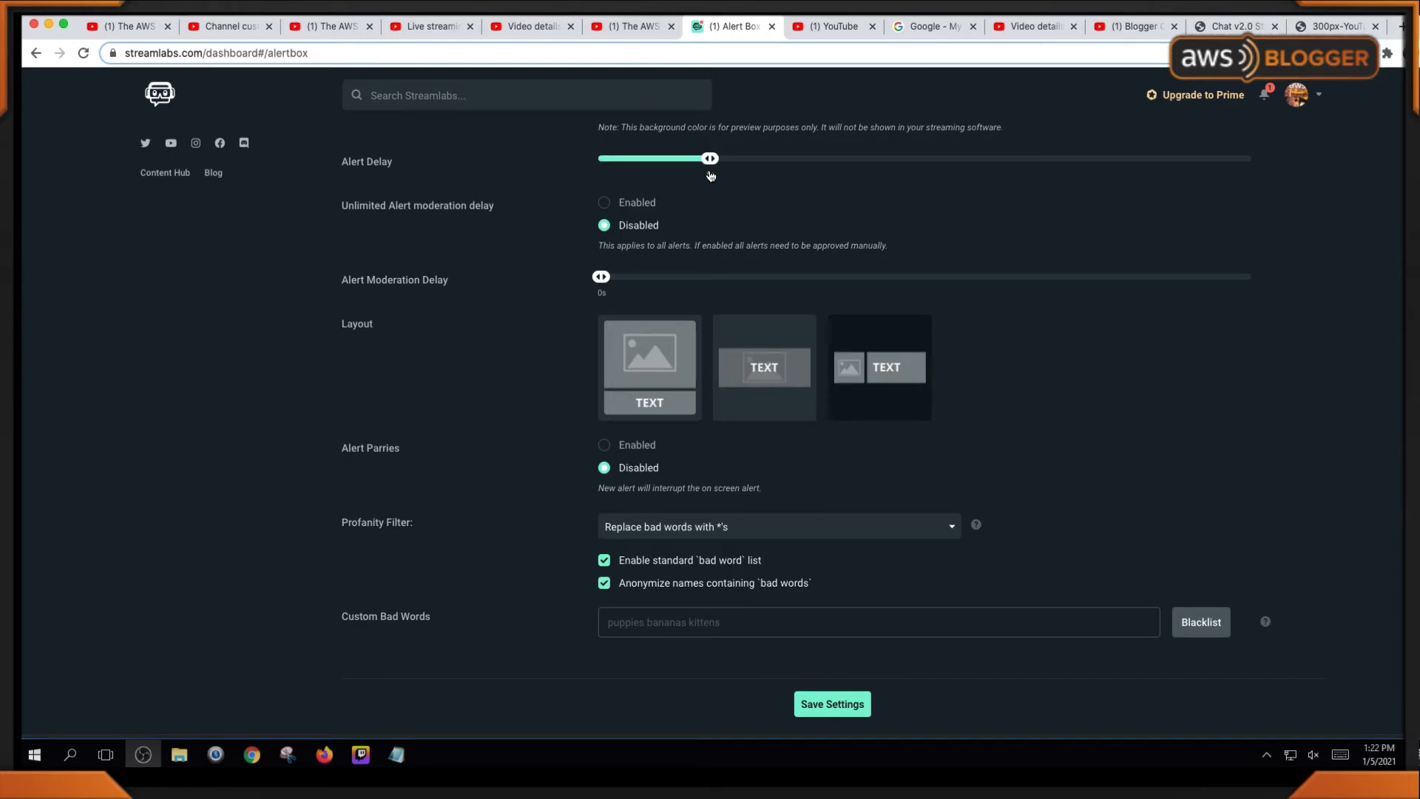
{"action": "scroll", "coordinate": [708, 479], "scroll_direction": "up", "scroll_amount": 6}
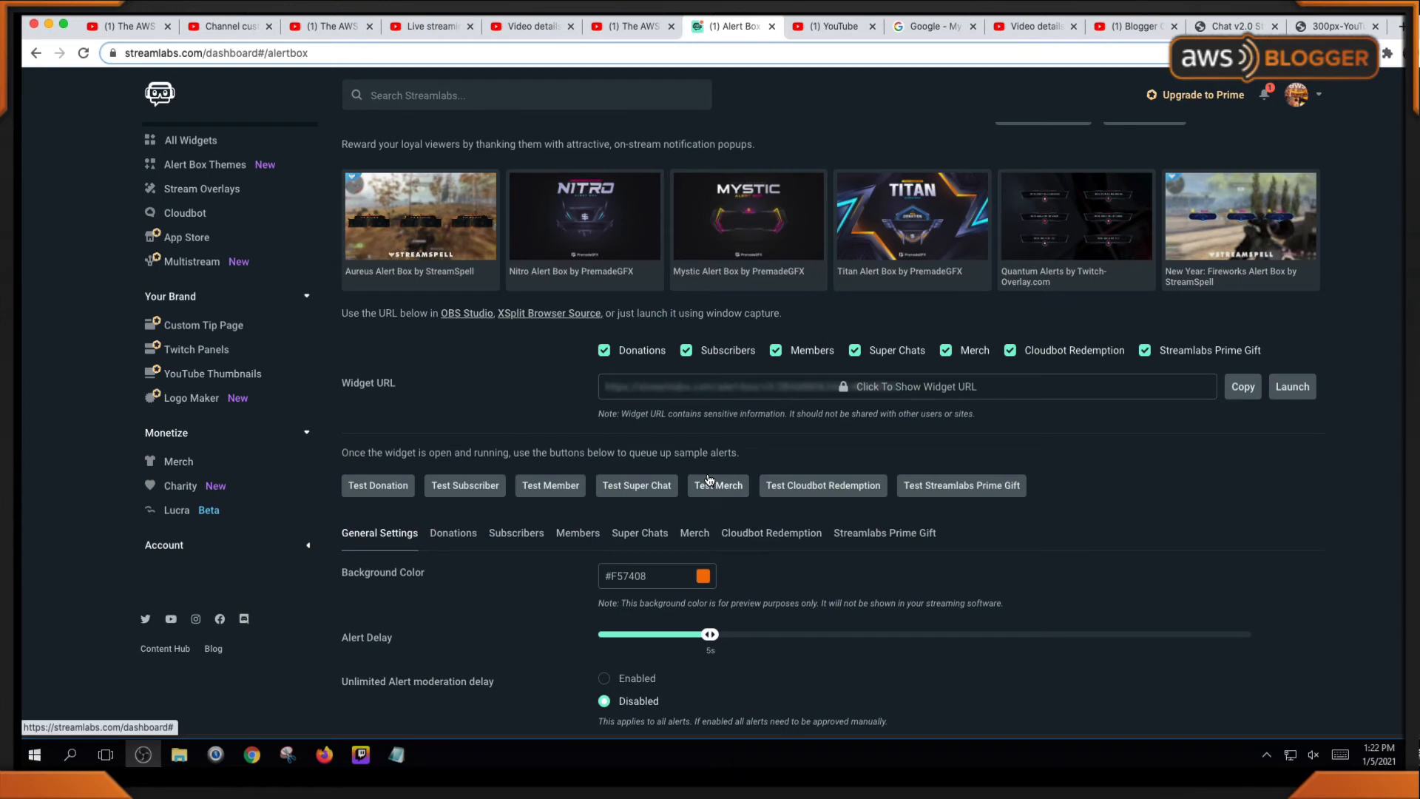
- Queue sample subscriber alerts from the Streamlabs Alert Box and select the Streamlabs Alert source in OBS
{"action": "left_click", "coordinate": [463, 490]}
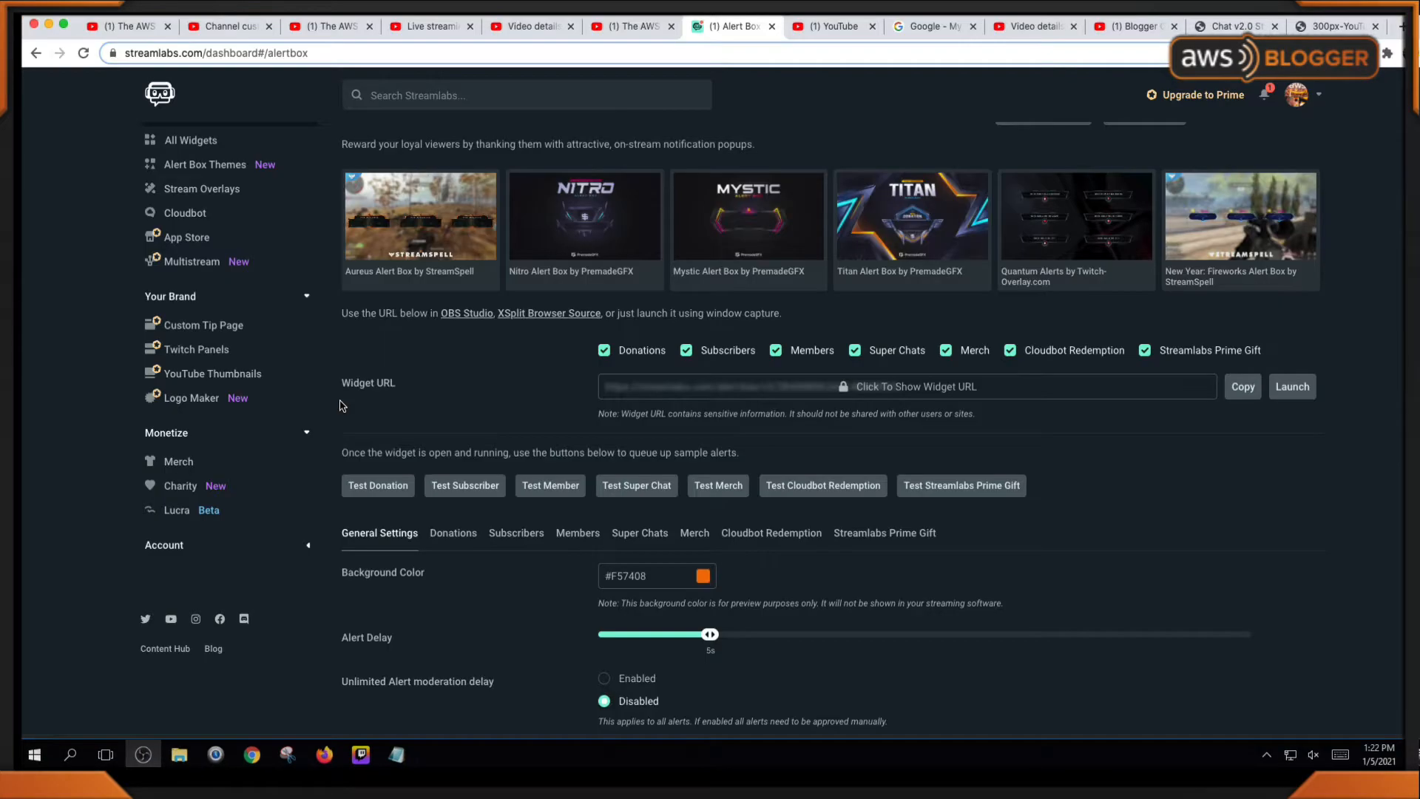
{"action": "scroll", "coordinate": [518, 428], "scroll_direction": "down", "scroll_amount": 2}
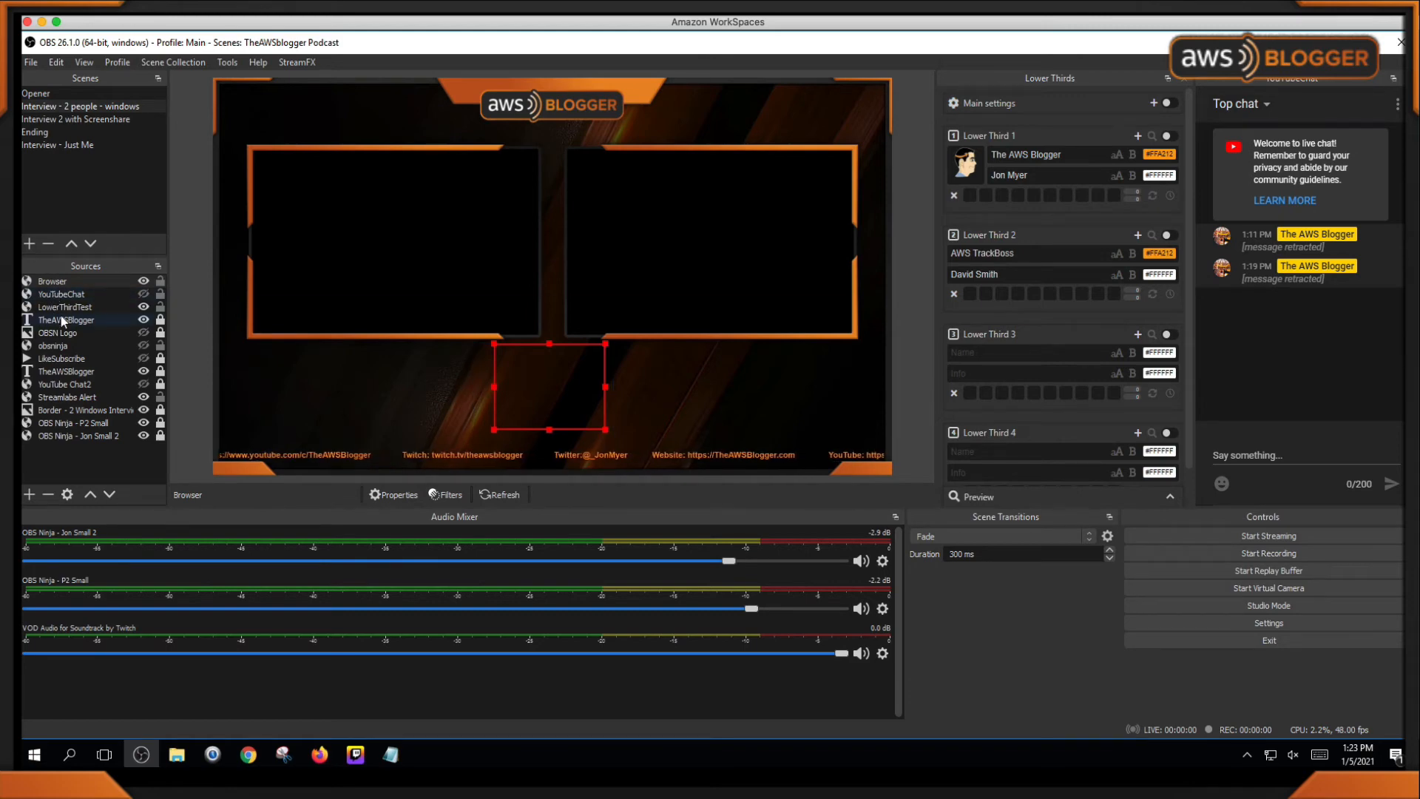
{"action": "left_click", "coordinate": [82, 401]}
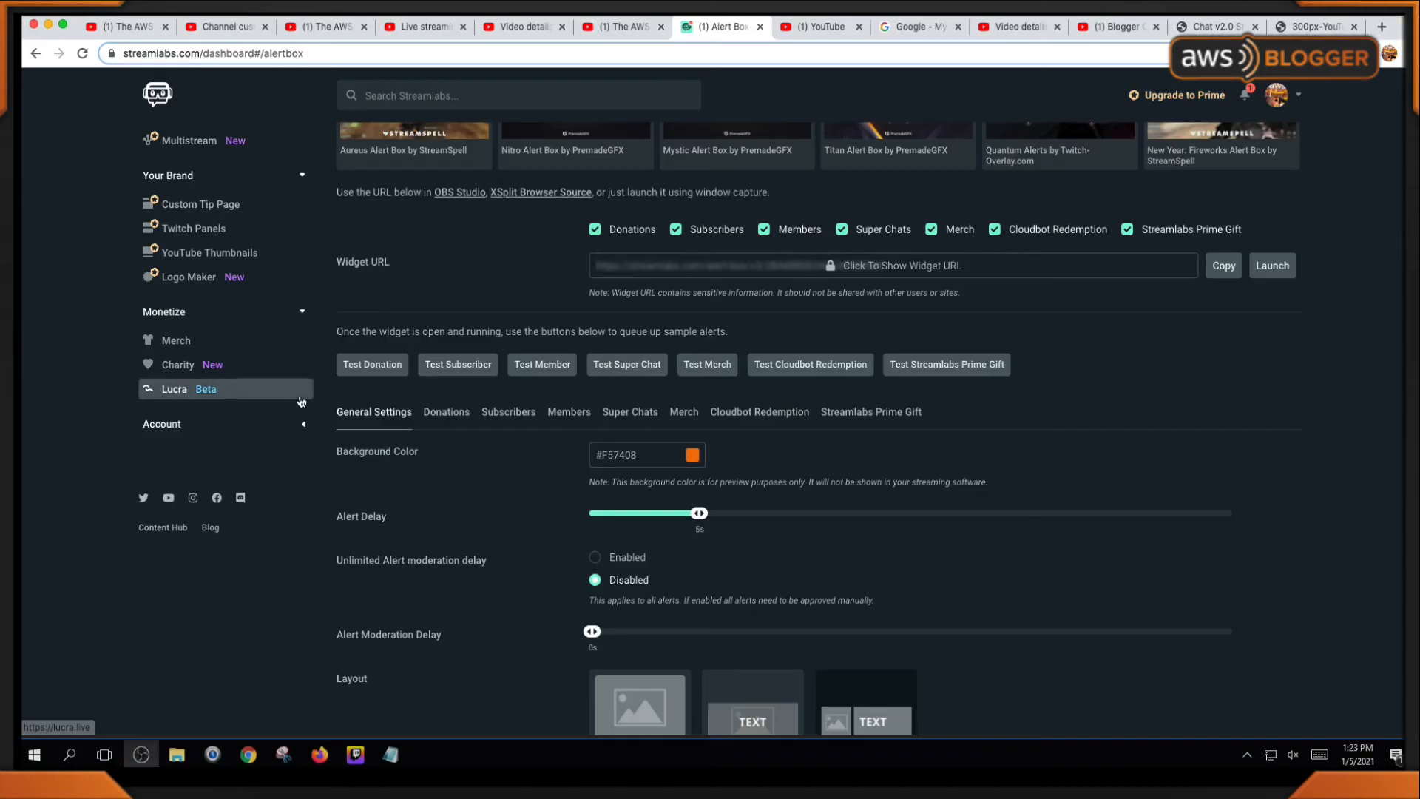
{"action": "left_click", "coordinate": [486, 366]}
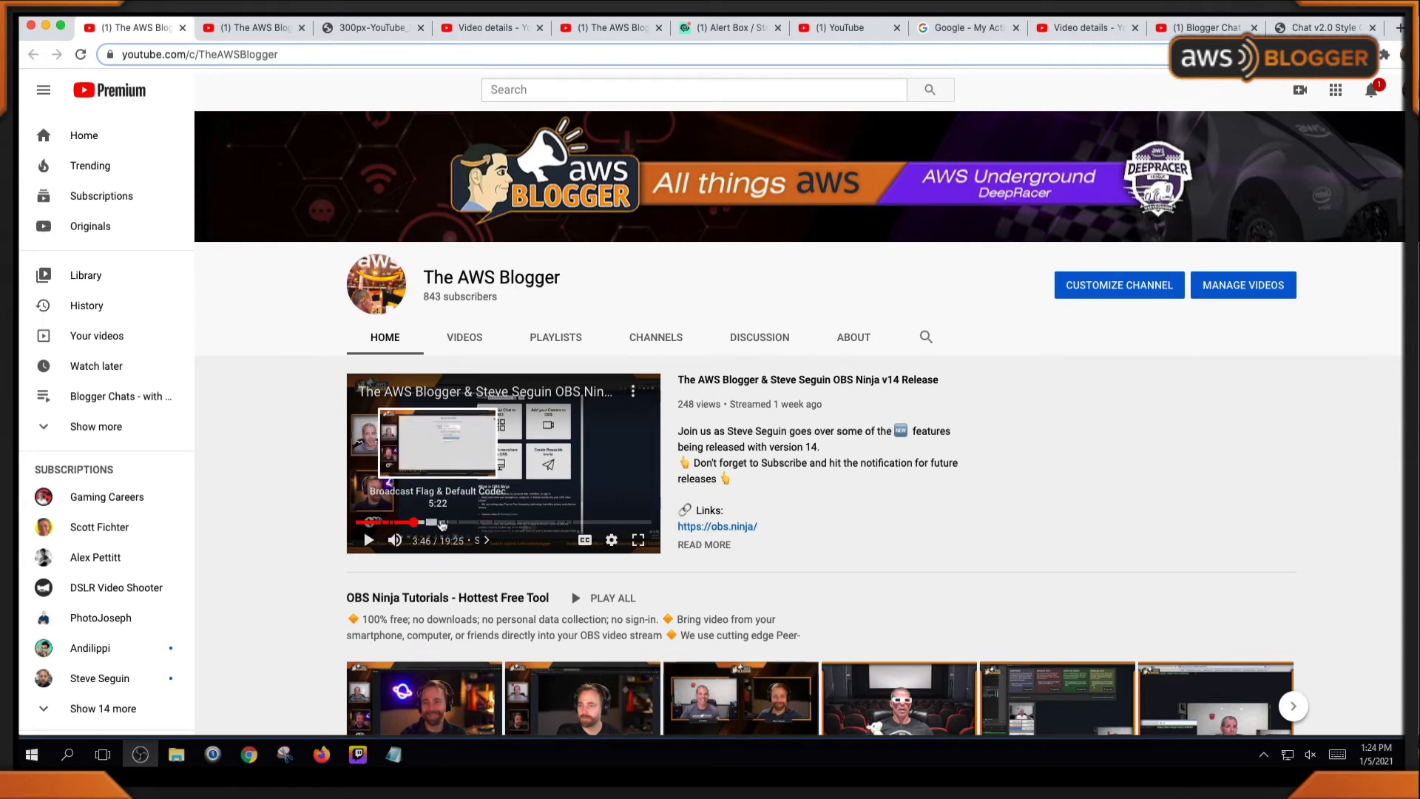
- In YouTube Studio's live content, open the video details of the OBS Ninja v14 Release stream from Dec 23, 2020
{"action": "left_click", "coordinate": [277, 33]}
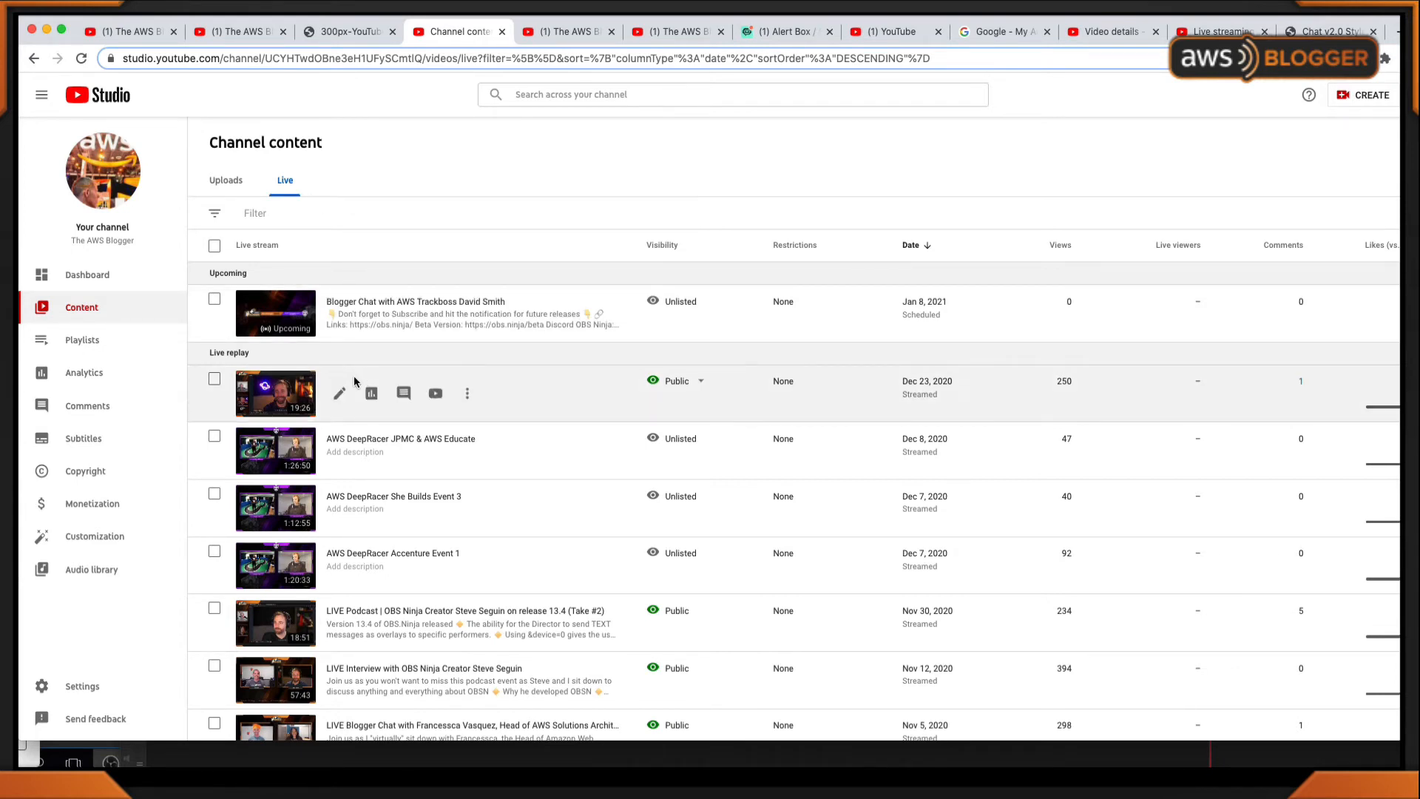
{"action": "left_click", "coordinate": [340, 394]}
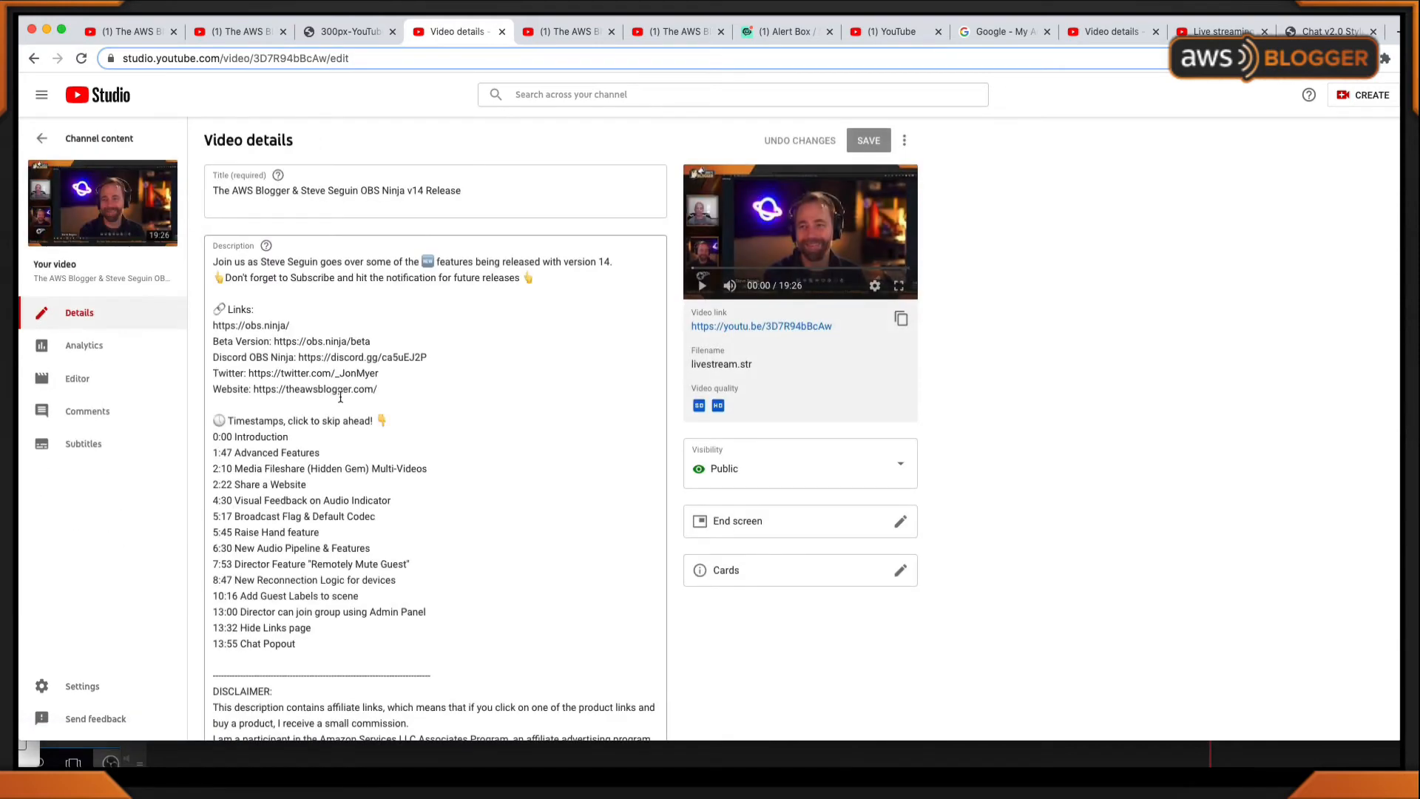
- Open the OBS Ninja v14 Release stream's video editor to view its trim timeline, and reopen the stream's video details
{"action": "left_click", "coordinate": [92, 378]}
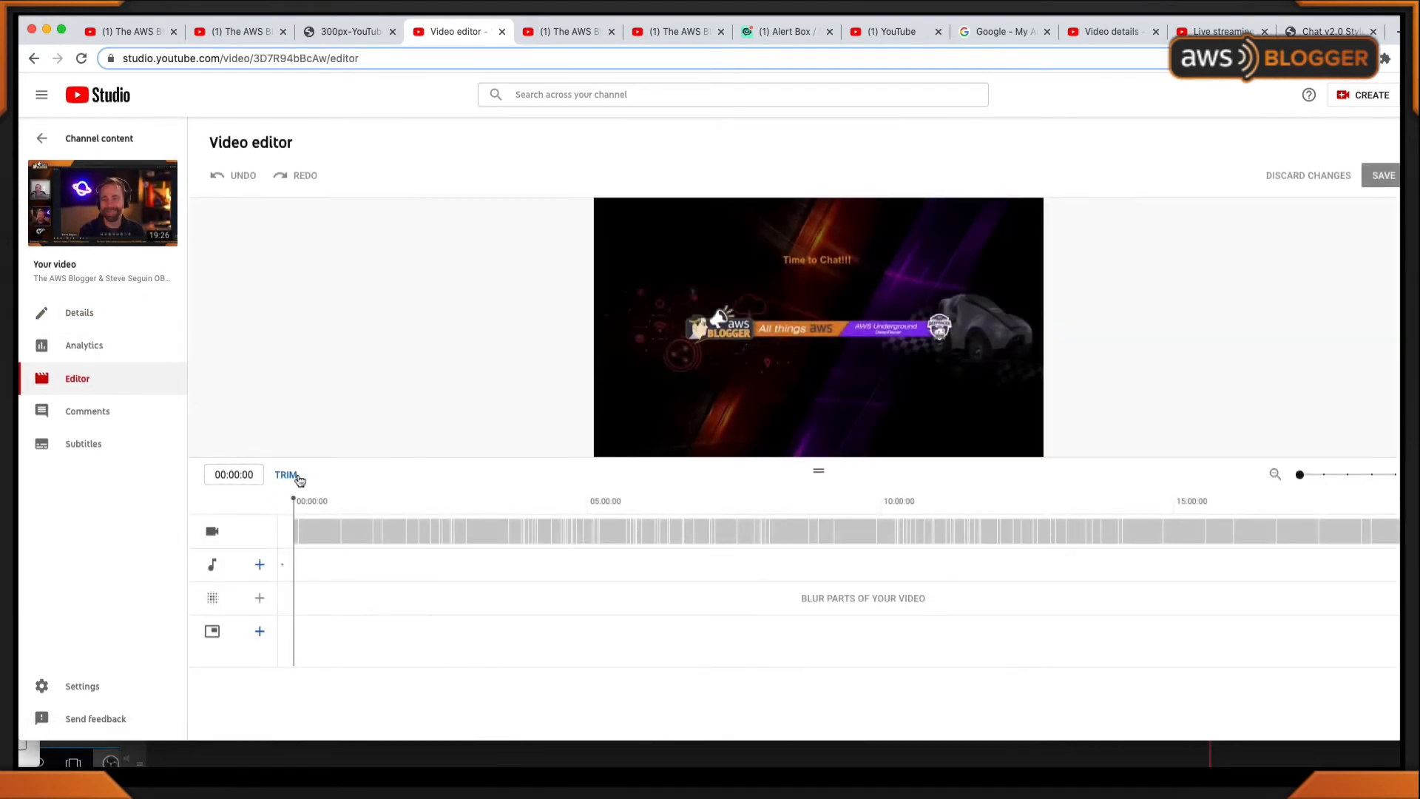
{"action": "mouse_move", "coordinate": [295, 496]}
{"action": "left_mouse_down"}
{"action": "mouse_move", "coordinate": [397, 498]}
{"action": "mouse_move", "coordinate": [310, 500]}
{"action": "left_mouse_up"}
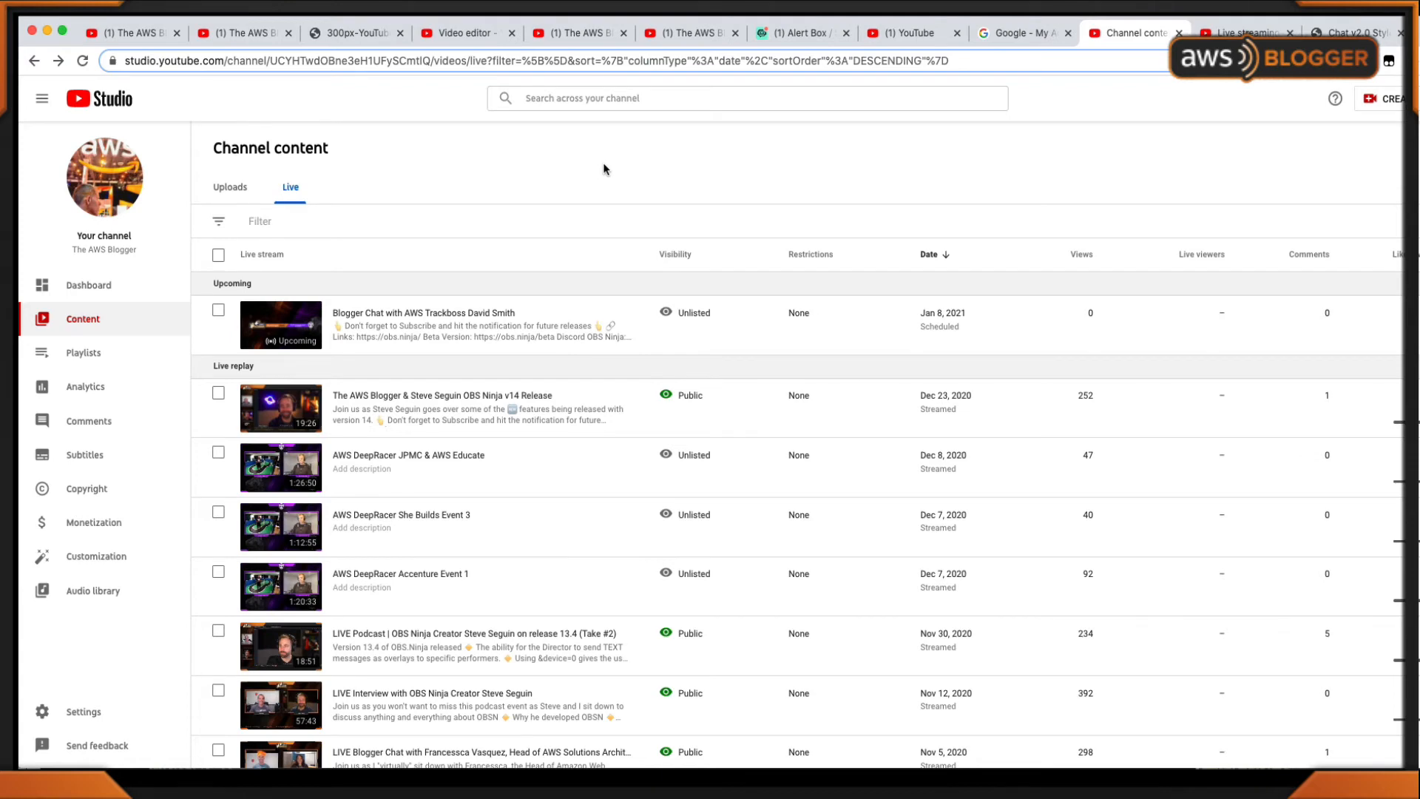
{"action": "left_click", "coordinate": [348, 413]}
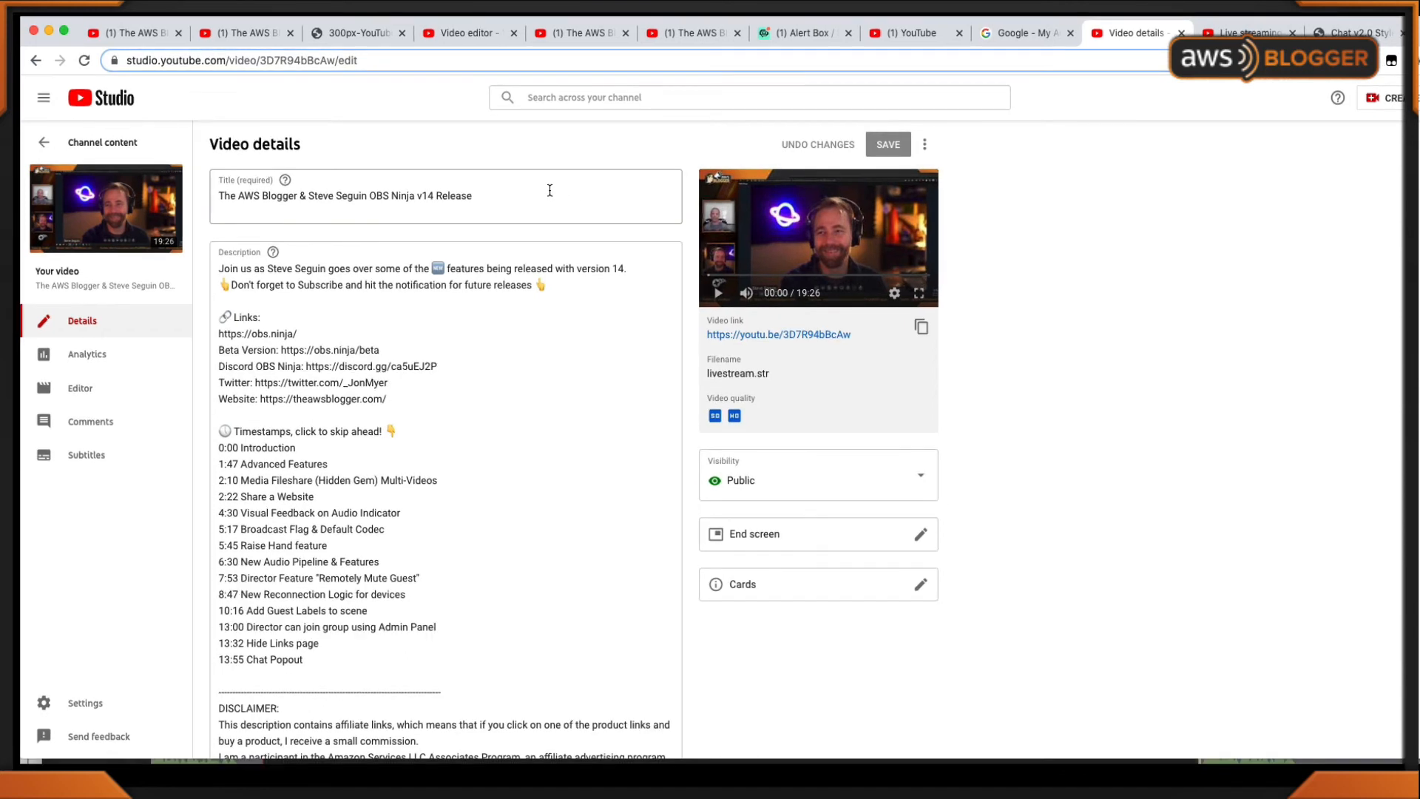
- Examine the subscribe line, links section and timestamp list in the stream's description
{"action": "left_click_drag", "start_coordinate": [546, 276], "coordinate": [193, 276]}
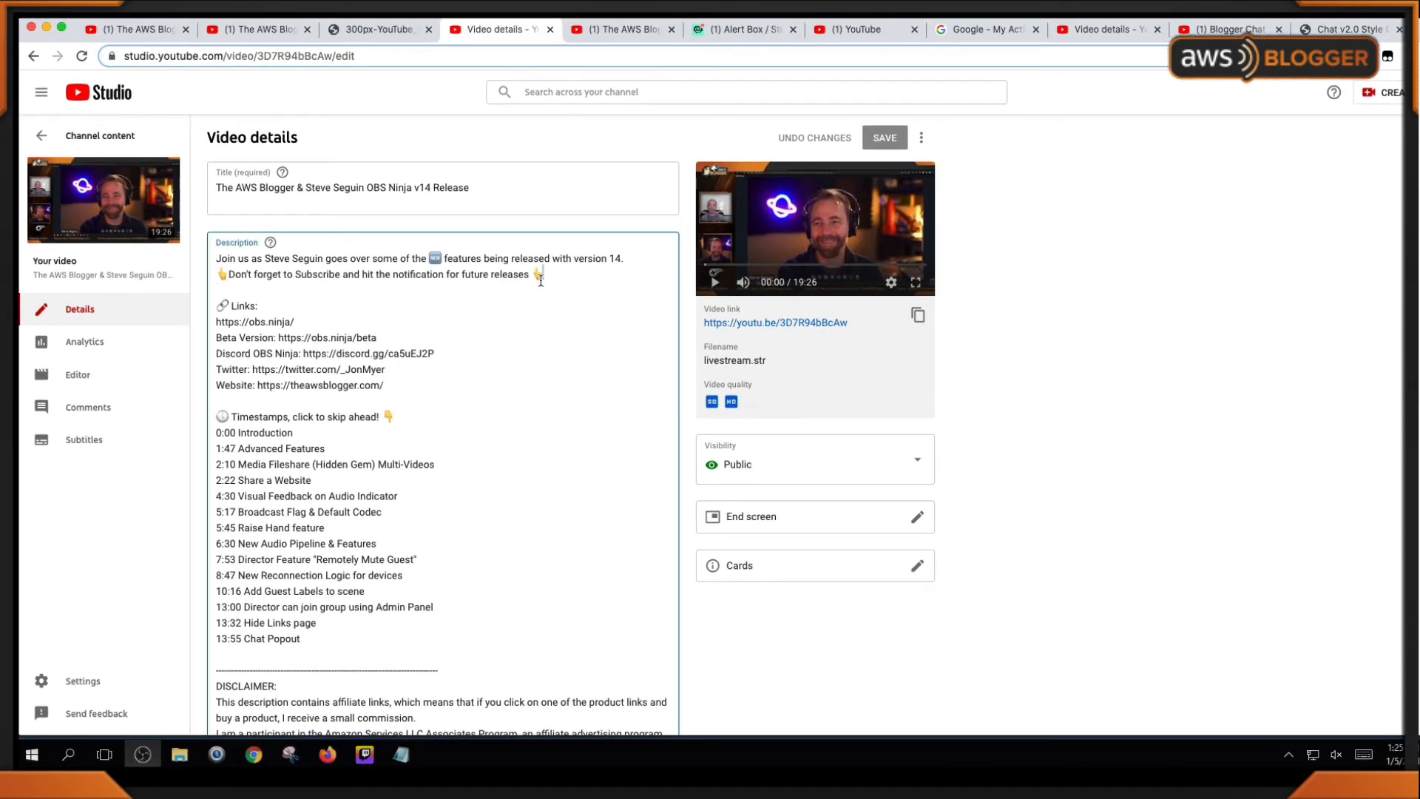
{"action": "left_click", "coordinate": [483, 398]}
{"action": "left_click_drag", "start_coordinate": [438, 390], "coordinate": [166, 370]}
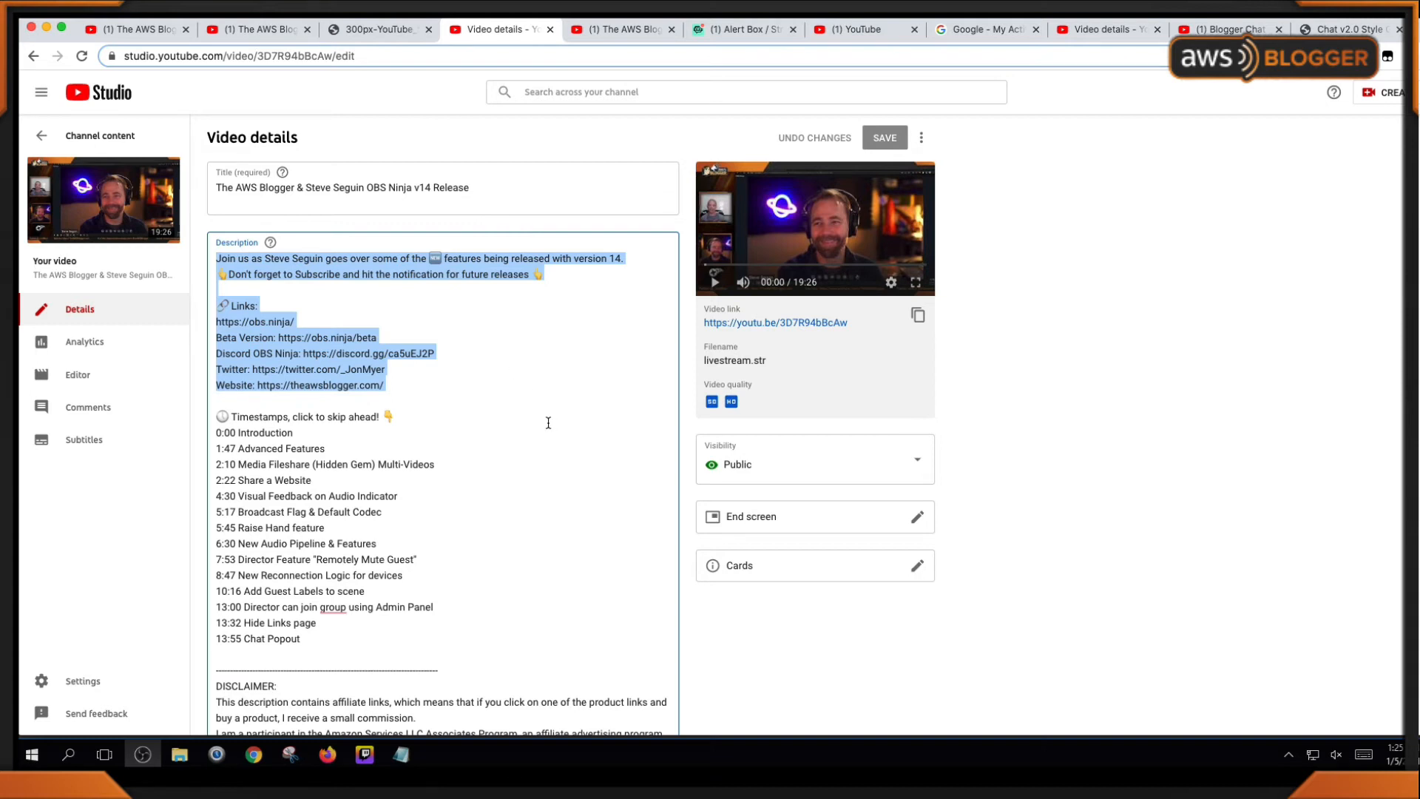
{"action": "scroll", "coordinate": [548, 423], "scroll_direction": "down", "scroll_amount": 1}
{"action": "left_click", "coordinate": [460, 382]}
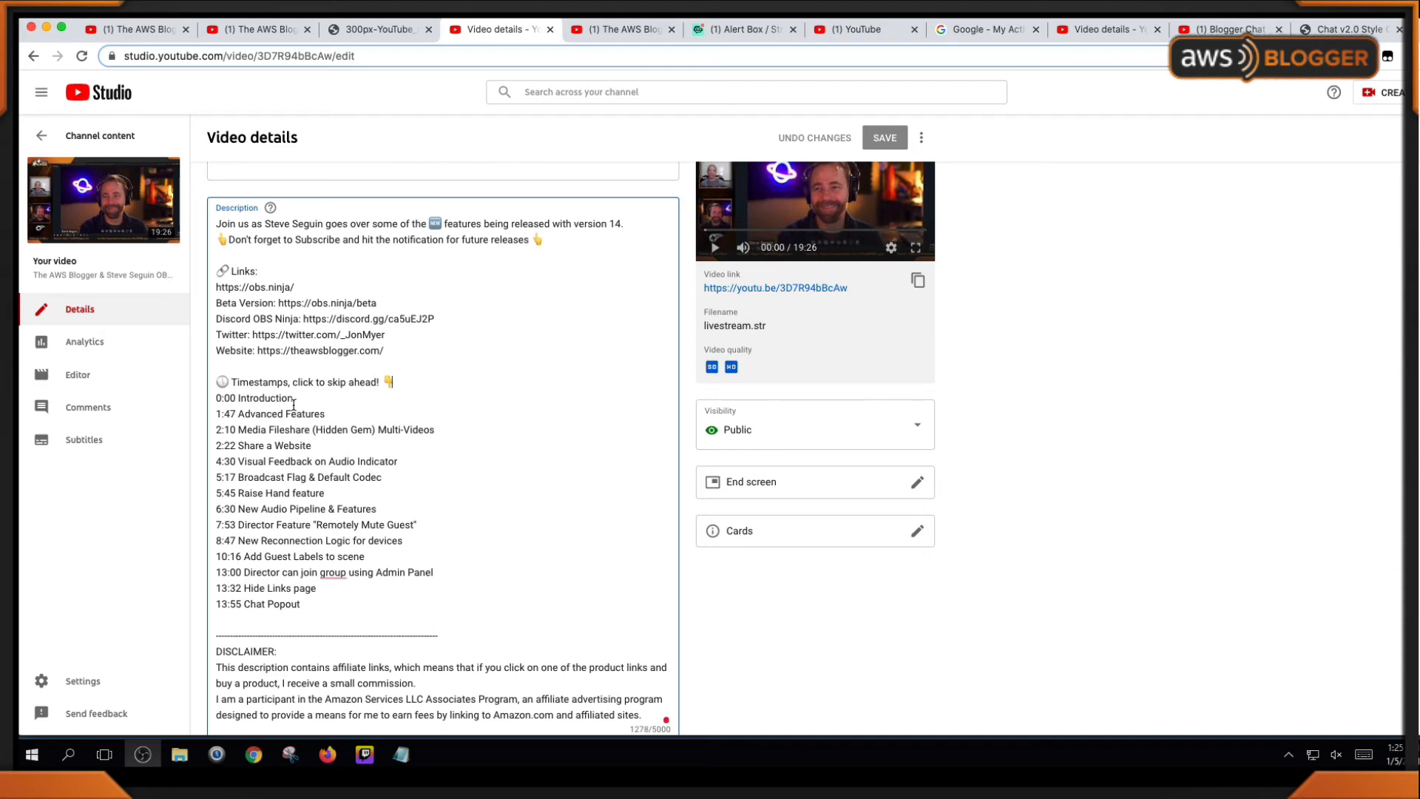
- Try adding a leading "1" to the Introduction timestamp in the description, and remove the added characters
{"action": "left_click", "coordinate": [217, 398]}
{"action": "type", "text": "1"}
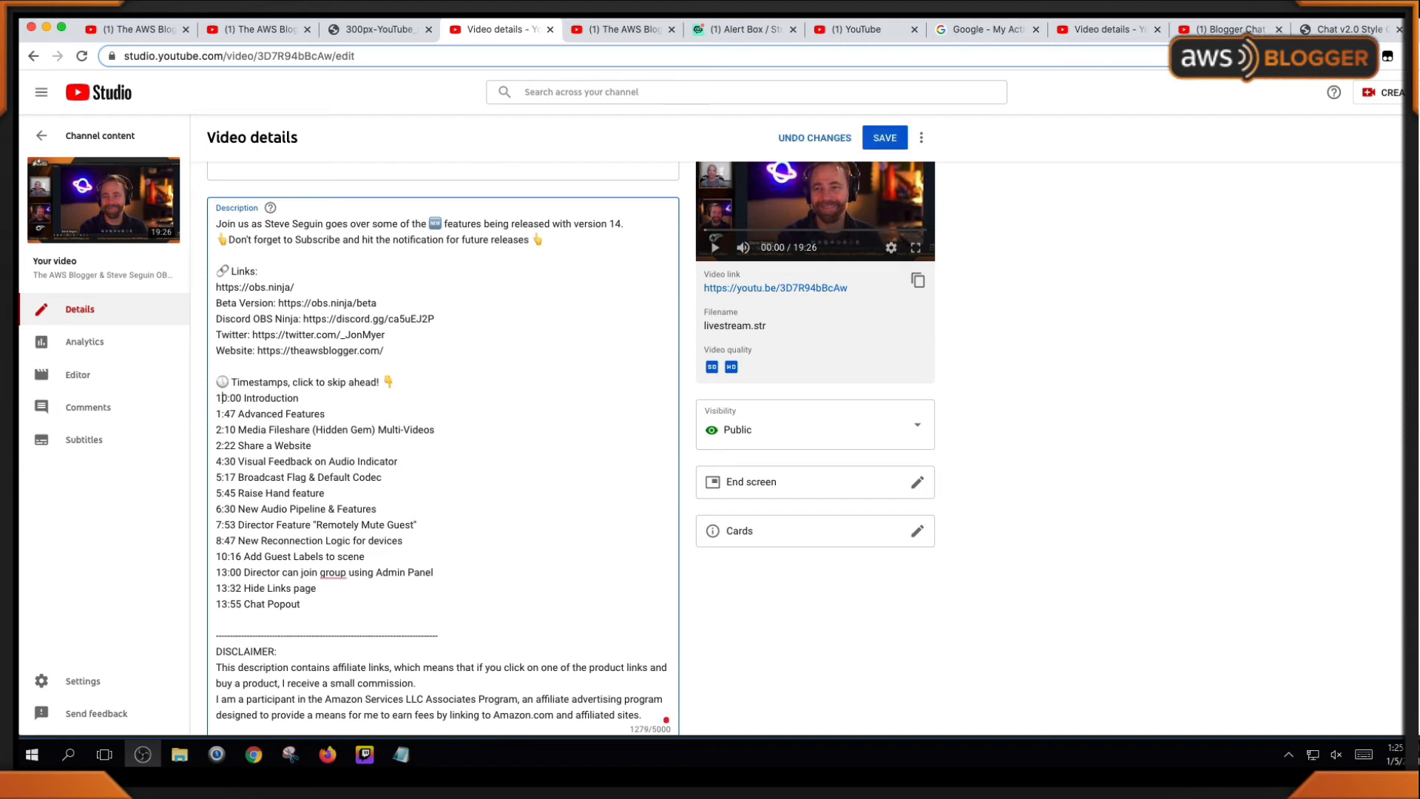
{"action": "type", "text": "."}
{"action": "key", "text": "BackSpace"}
{"action": "key", "text": "BackSpace"}
{"action": "key", "text": "BackSpace"}
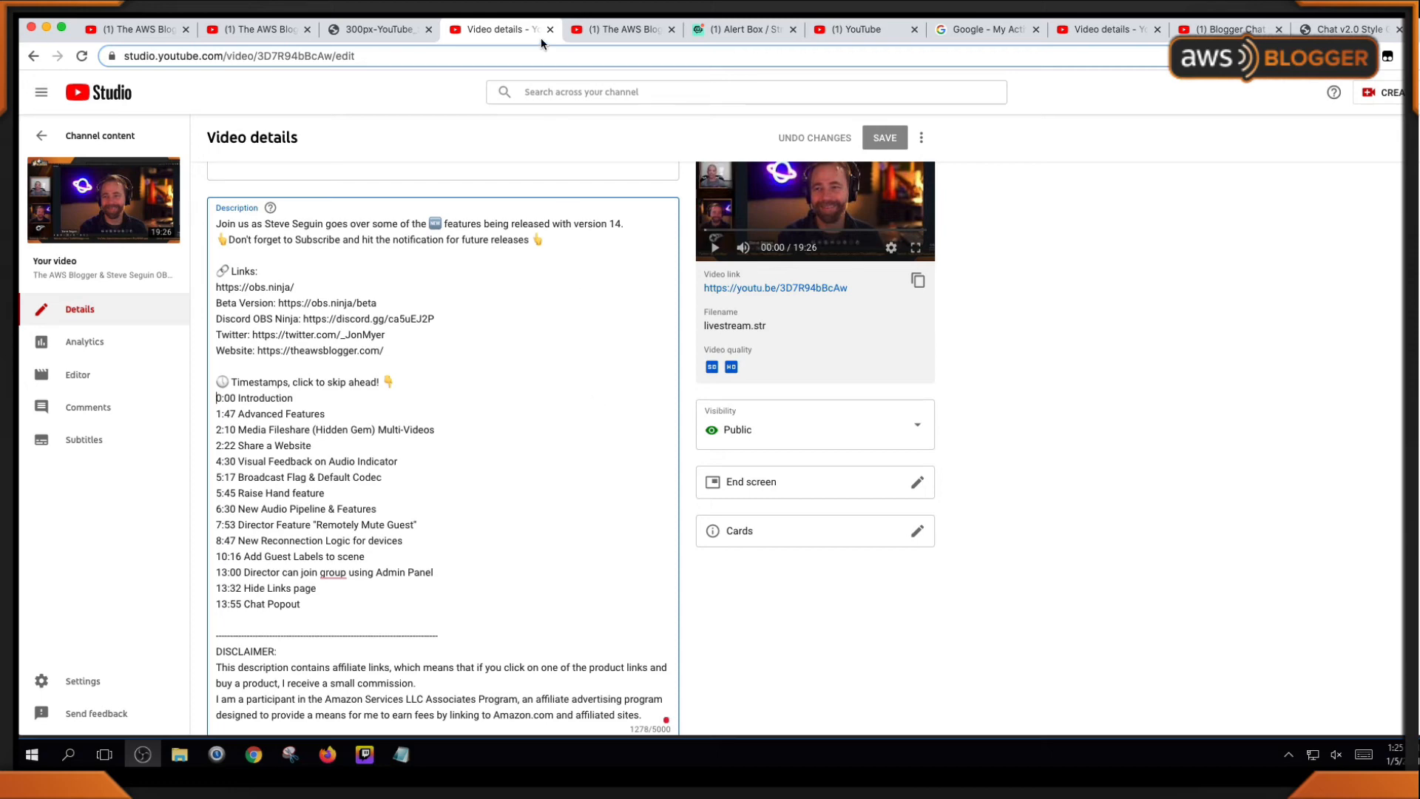
- Open the stream's public watch page from the channel home, mute it, and examine the description's links and clickable timestamps
{"action": "left_click", "coordinate": [271, 39]}
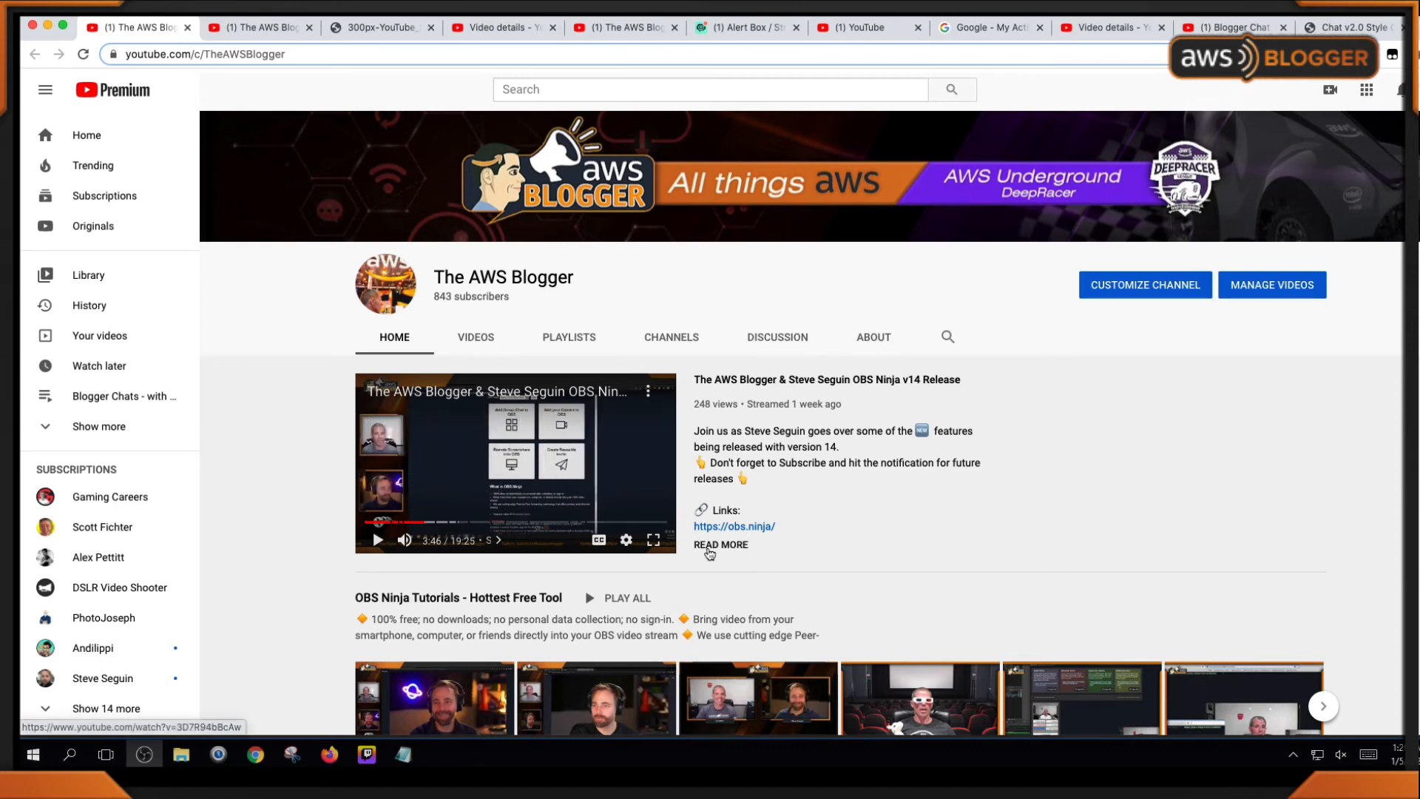
{"action": "left_click", "coordinate": [712, 531]}
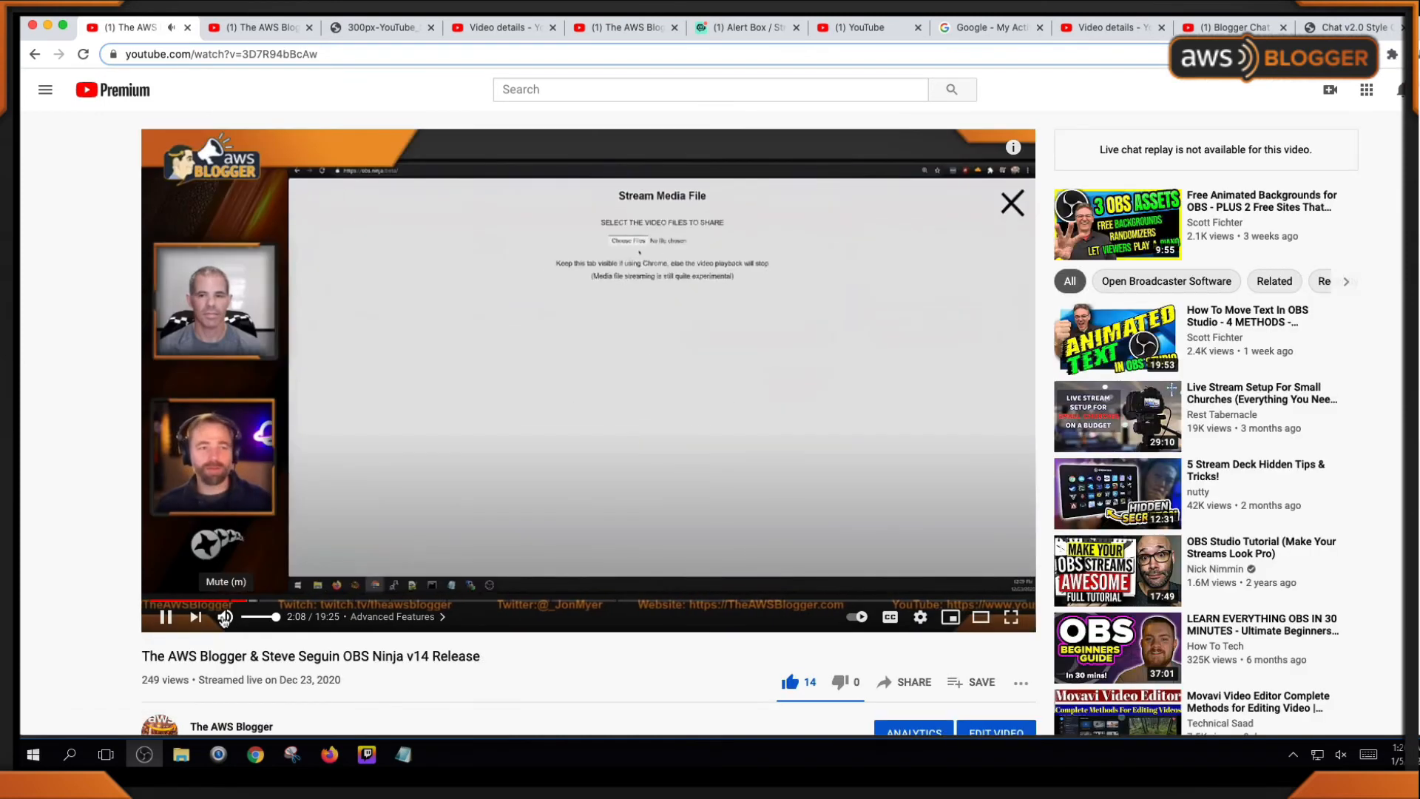
{"action": "scroll", "coordinate": [321, 530], "scroll_direction": "down", "scroll_amount": 6}
{"action": "left_click", "coordinate": [219, 391]}
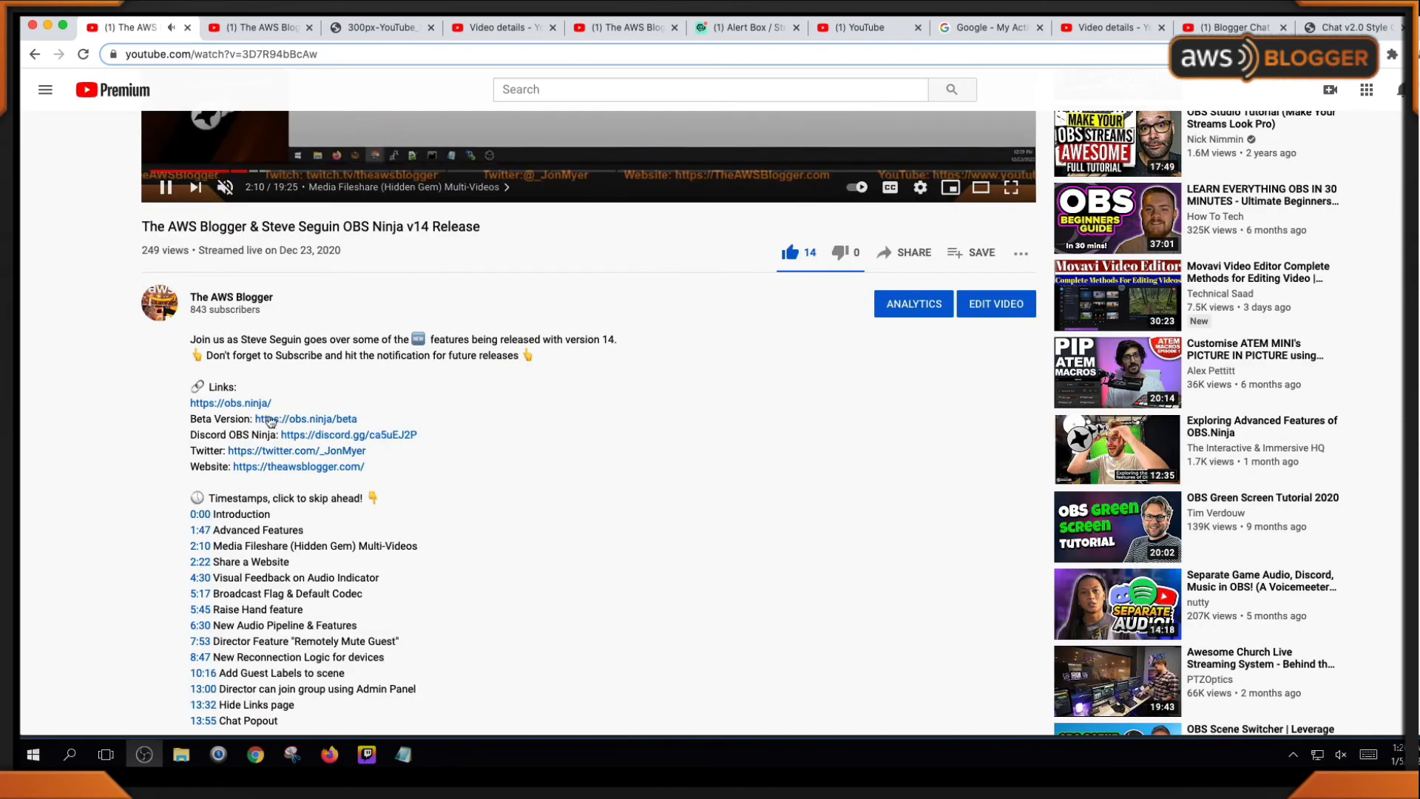
{"action": "scroll", "coordinate": [213, 555], "scroll_direction": "down", "scroll_amount": 1}
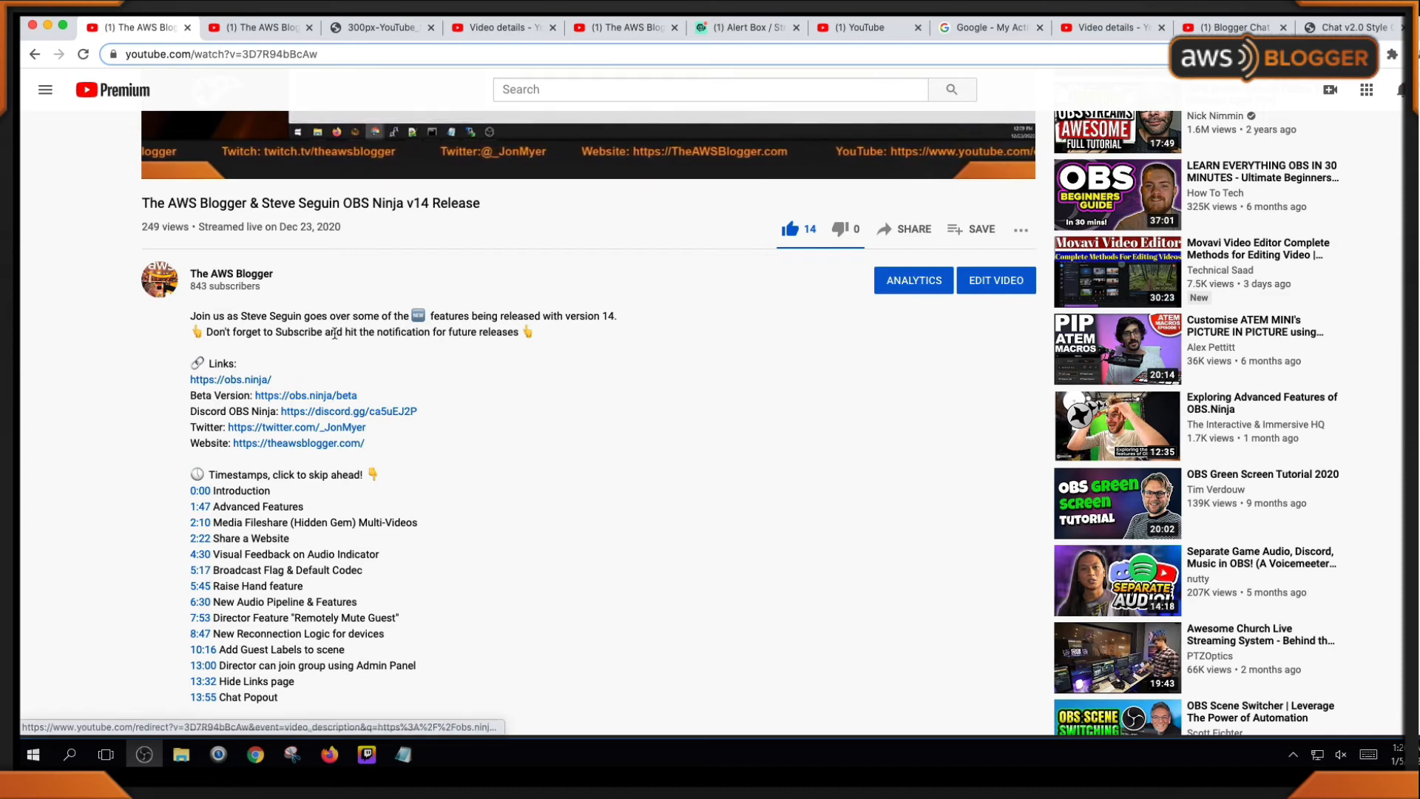
- Try adding a most-recent-upload video element to the stream's end screen, browse specific videos for it, and delete the element
{"action": "left_click", "coordinate": [252, 29]}
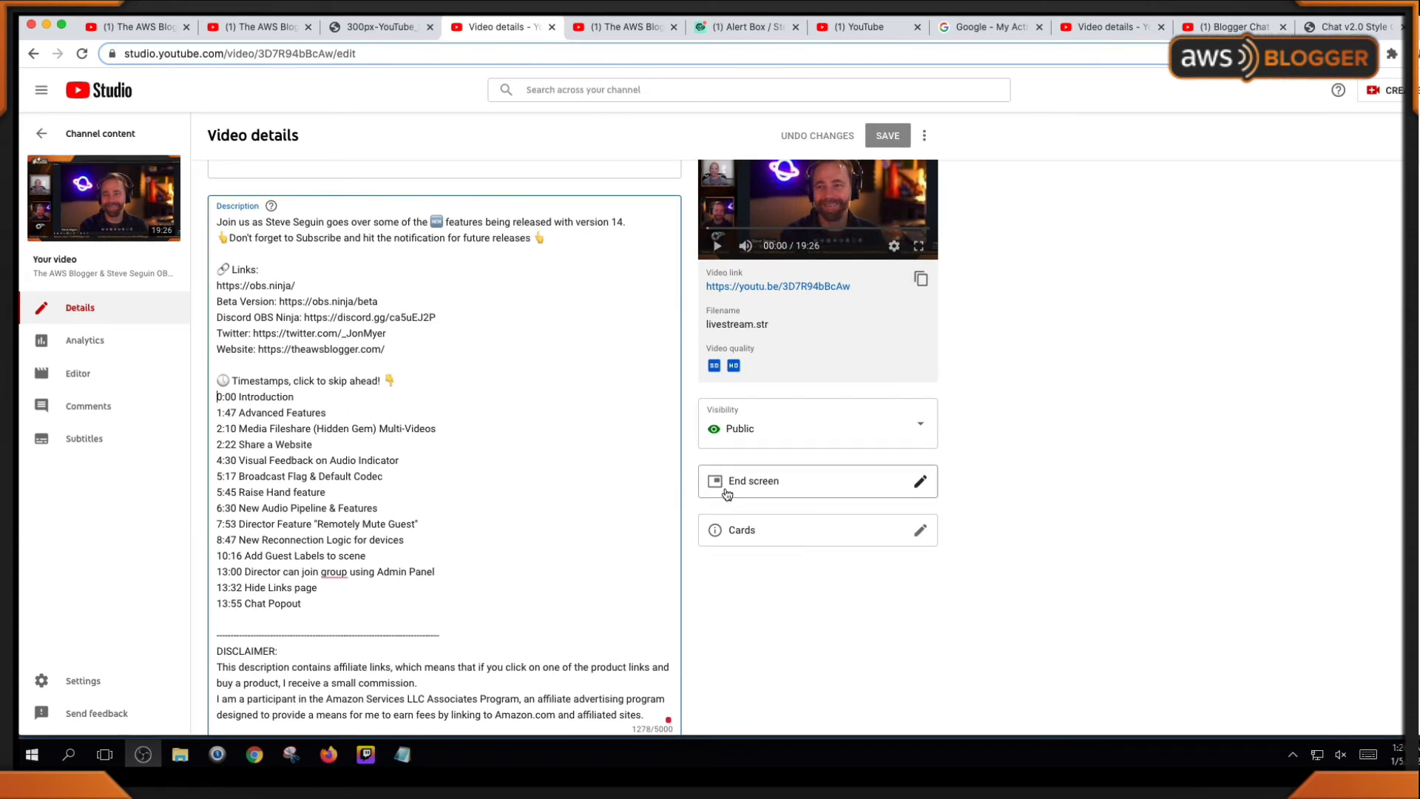
{"action": "left_click", "coordinate": [920, 482]}
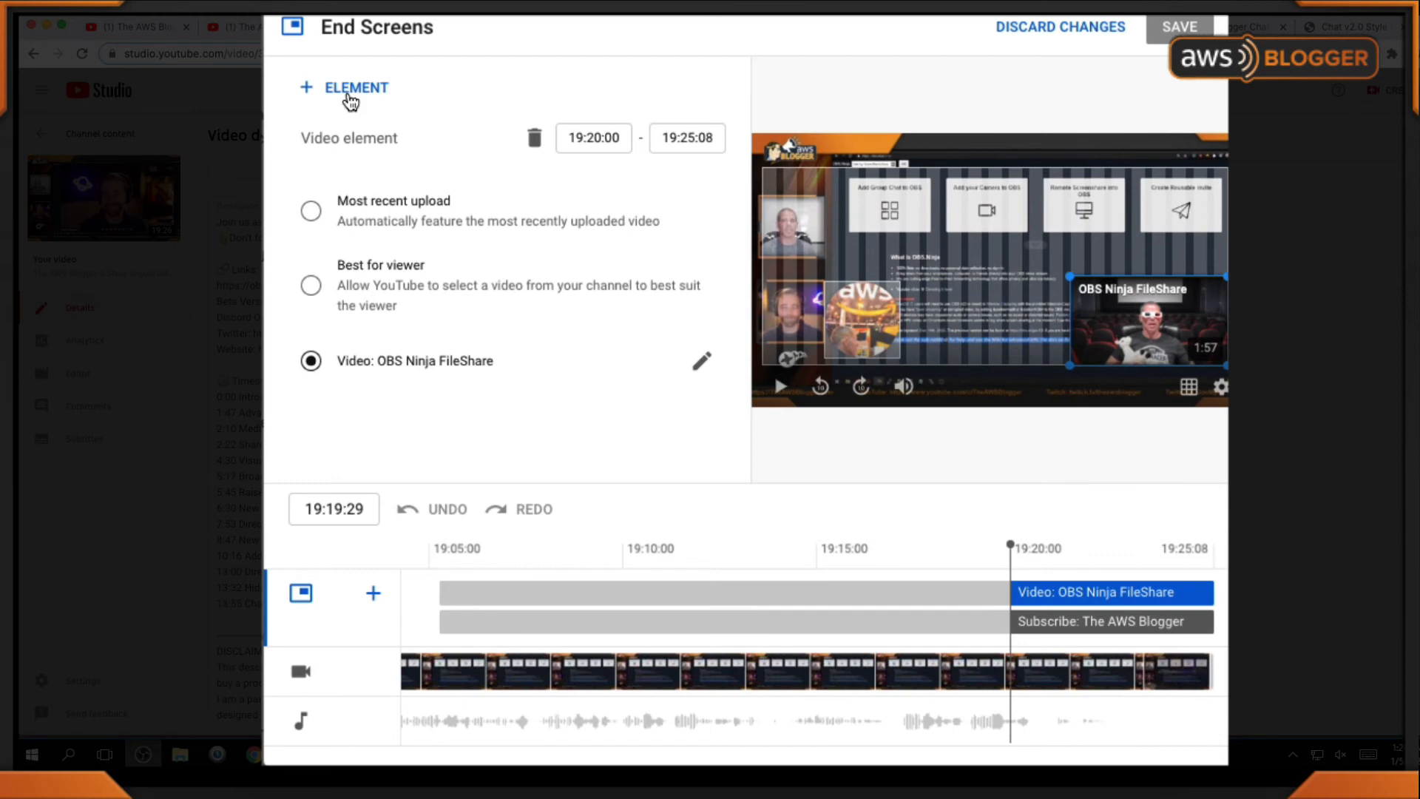
{"action": "left_click", "coordinate": [350, 101]}
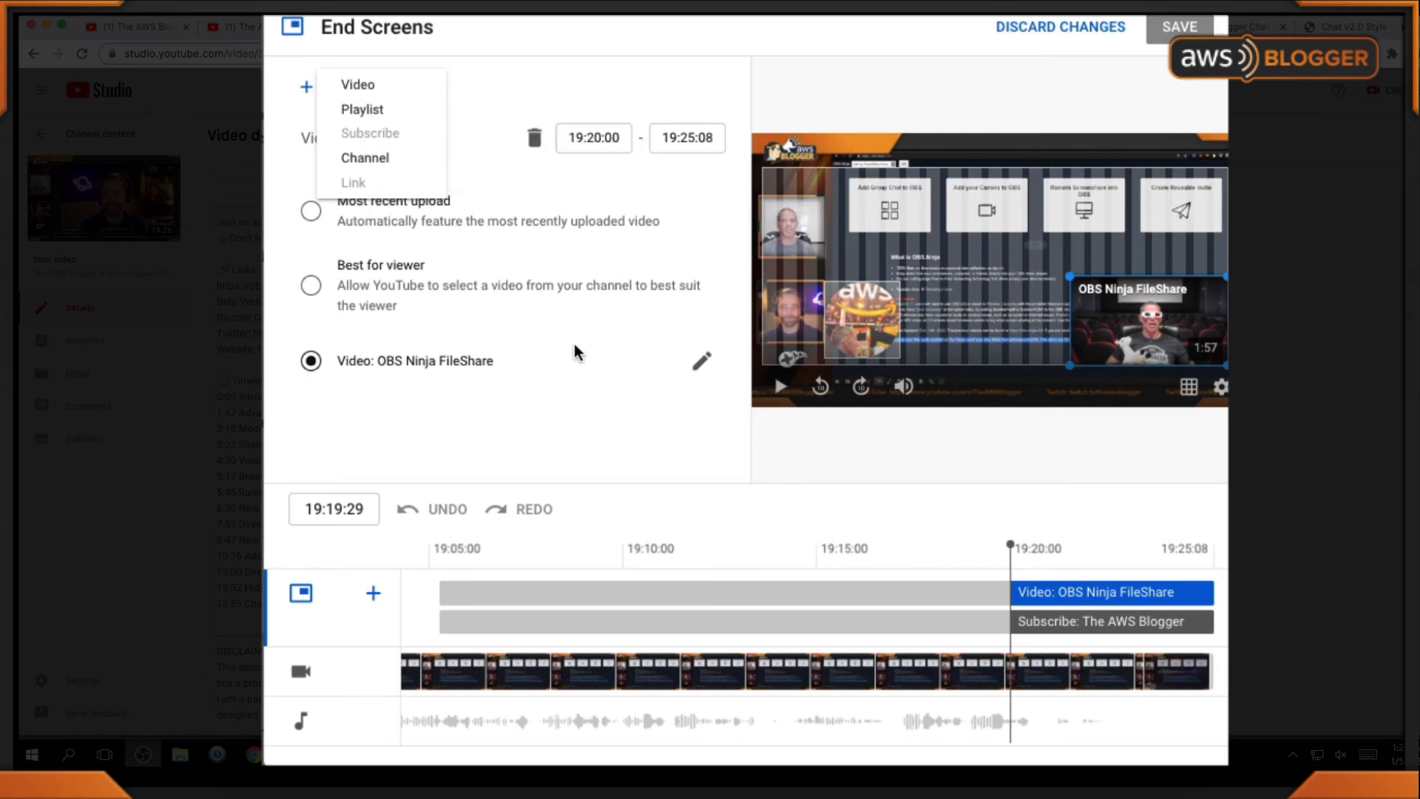
{"action": "left_click", "coordinate": [355, 90]}
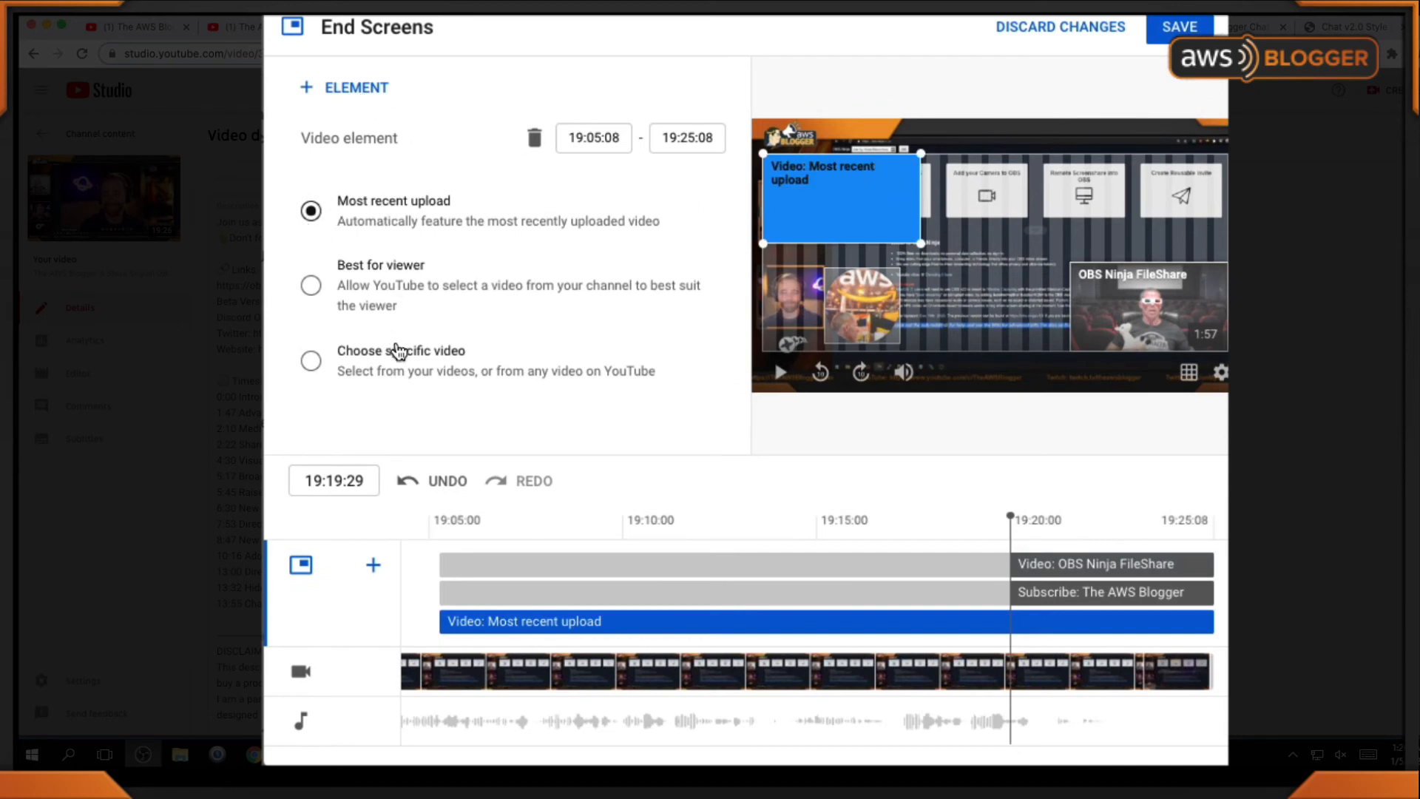
{"action": "left_click", "coordinate": [398, 351]}
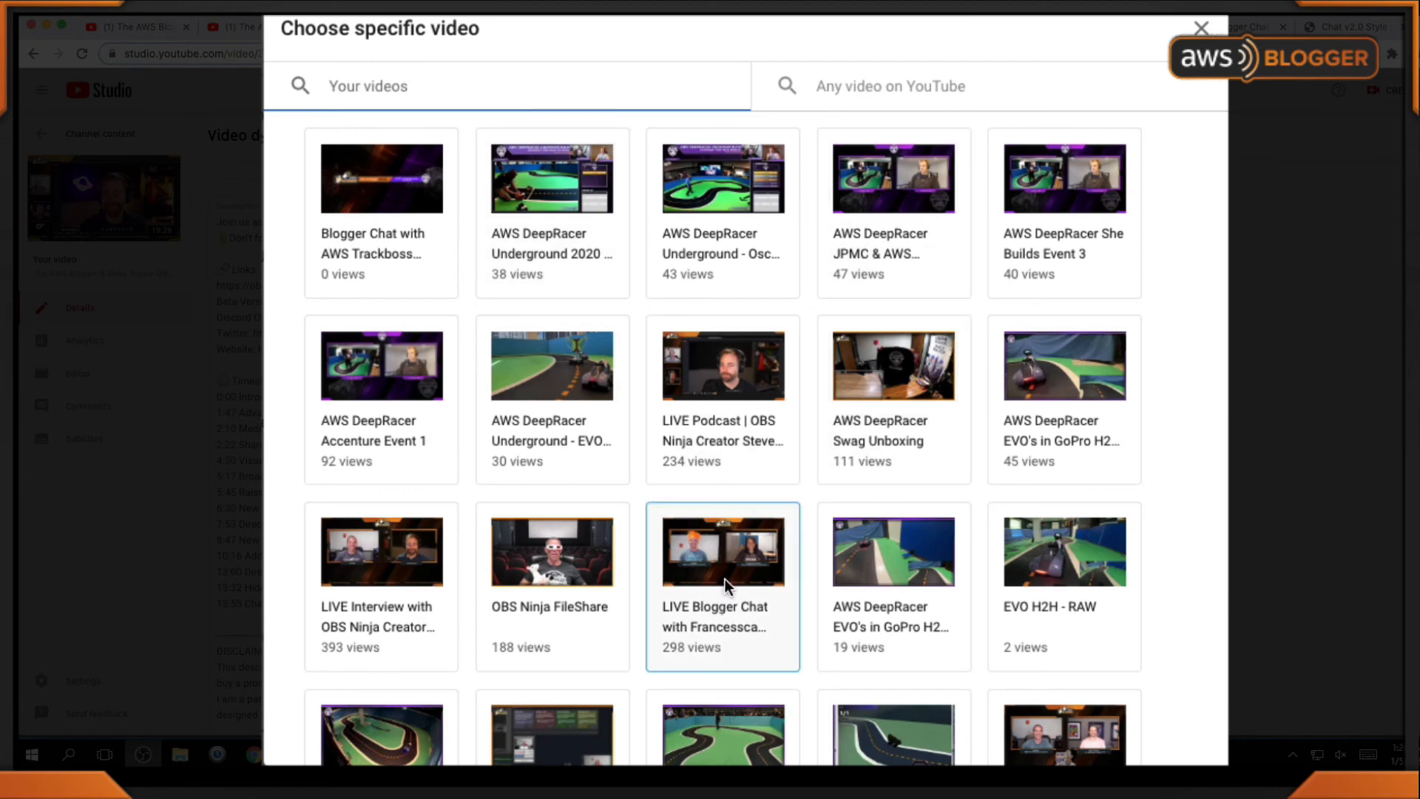
{"action": "left_click", "coordinate": [1202, 29]}
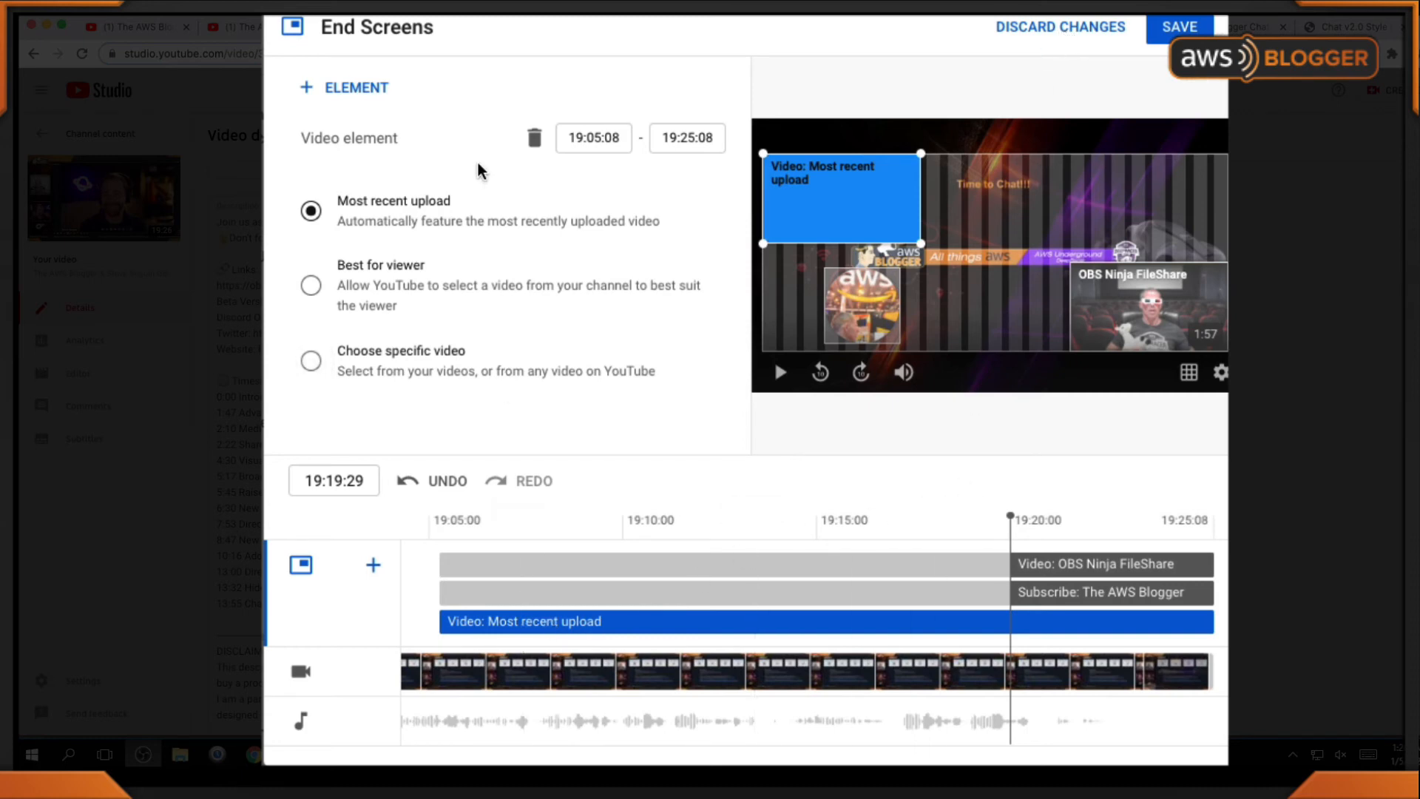
{"action": "left_click", "coordinate": [534, 138]}
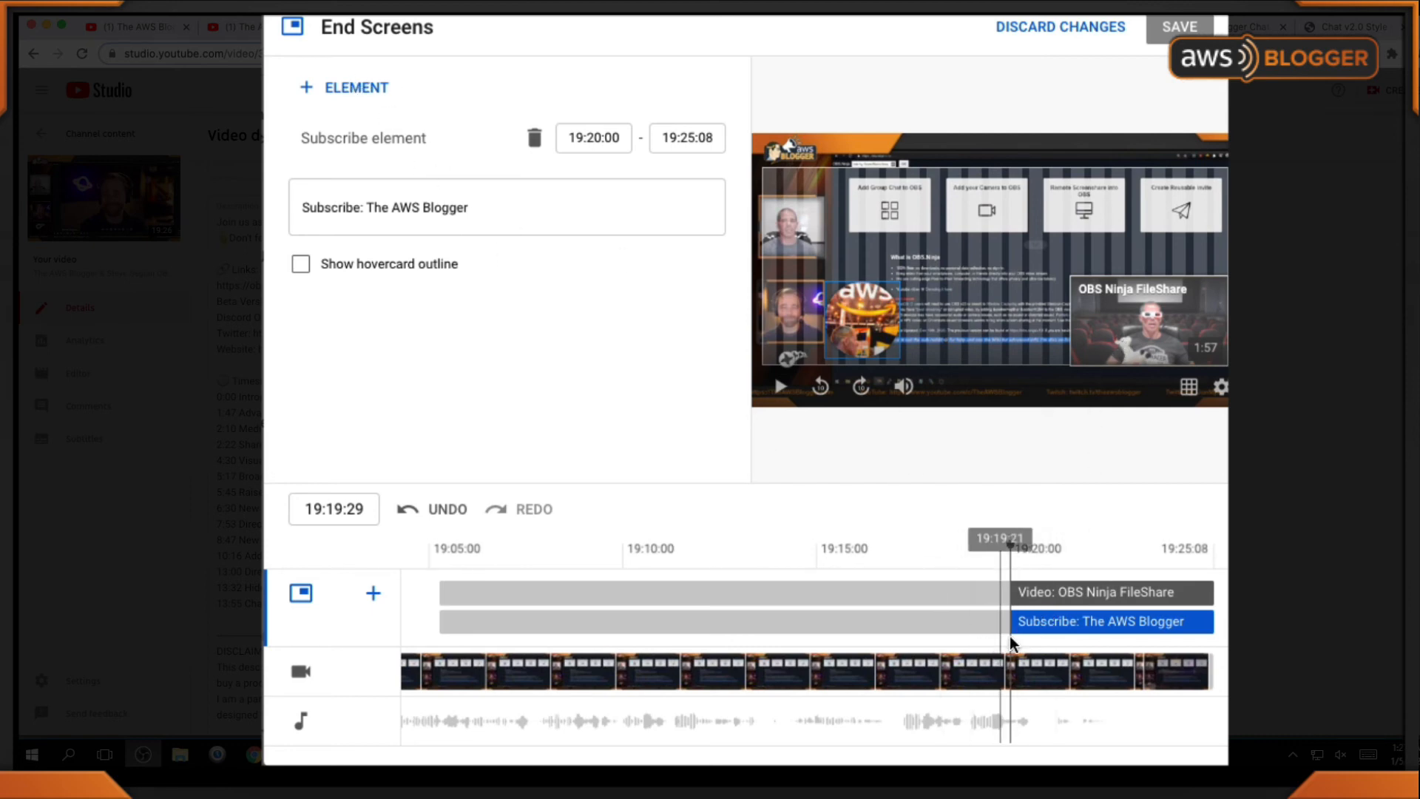
- Try starting the end screen's Subscribe element at 19:18:22, and discard the end screen changes
{"action": "left_click_drag", "start_coordinate": [1011, 634], "coordinate": [966, 639]}
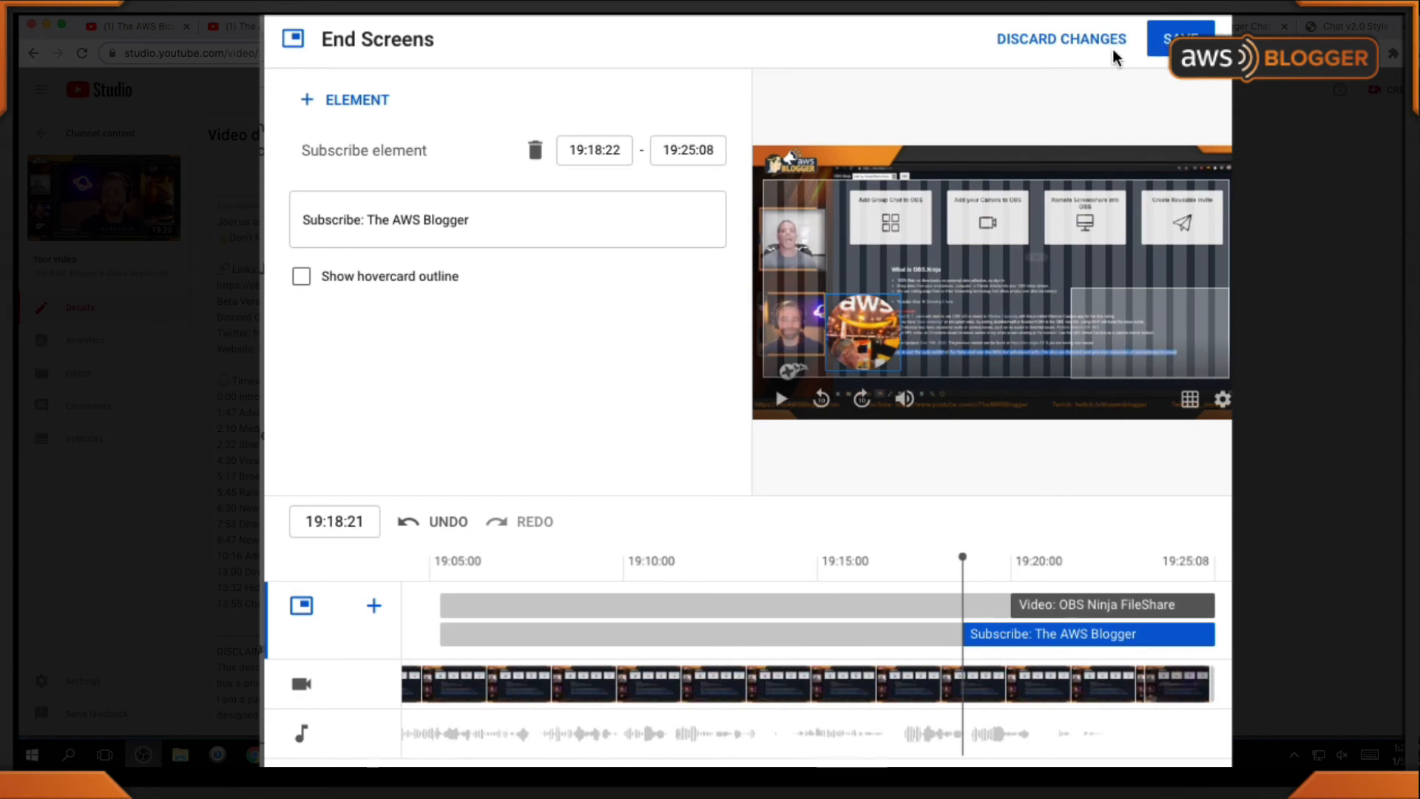
{"action": "left_click", "coordinate": [1091, 48]}
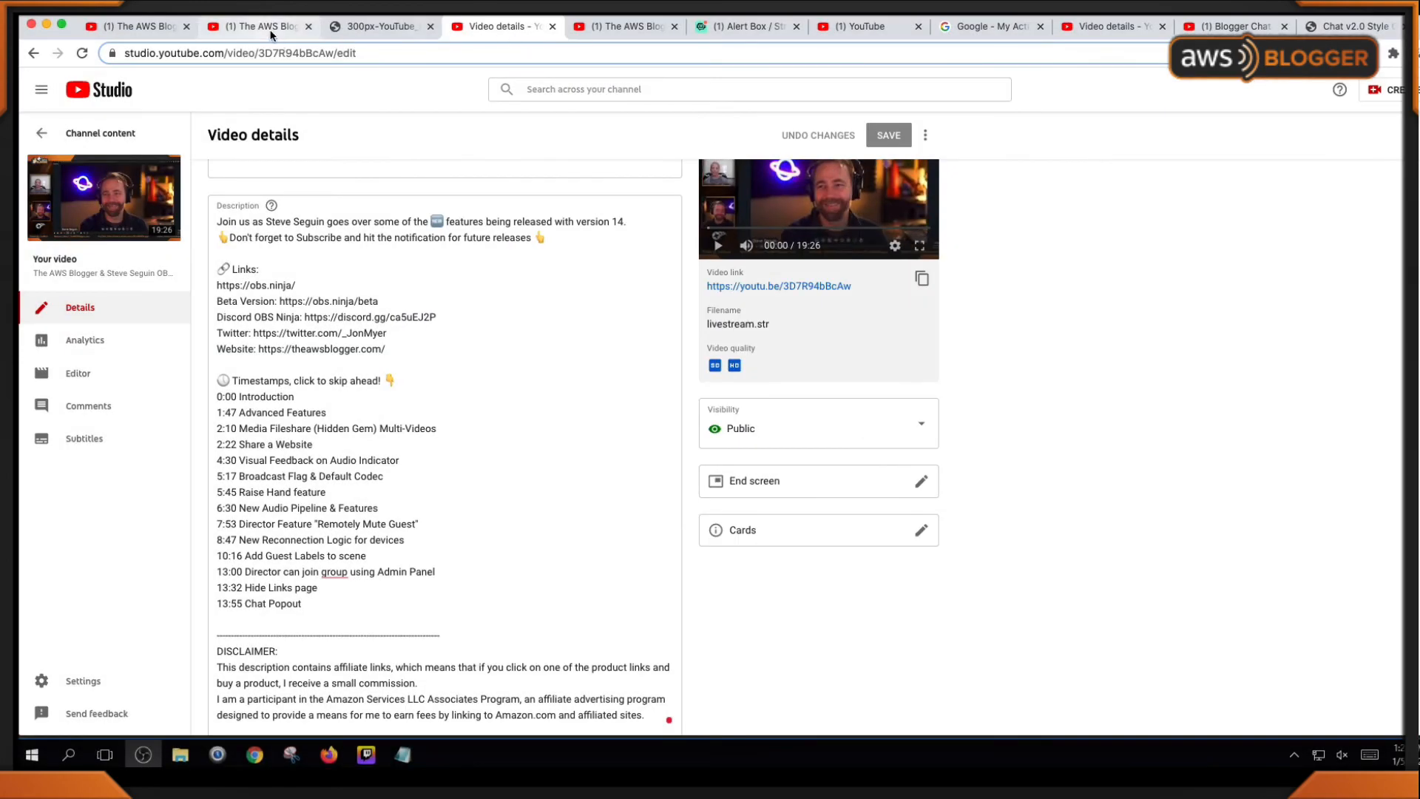
{"action": "left_click", "coordinate": [269, 31]}
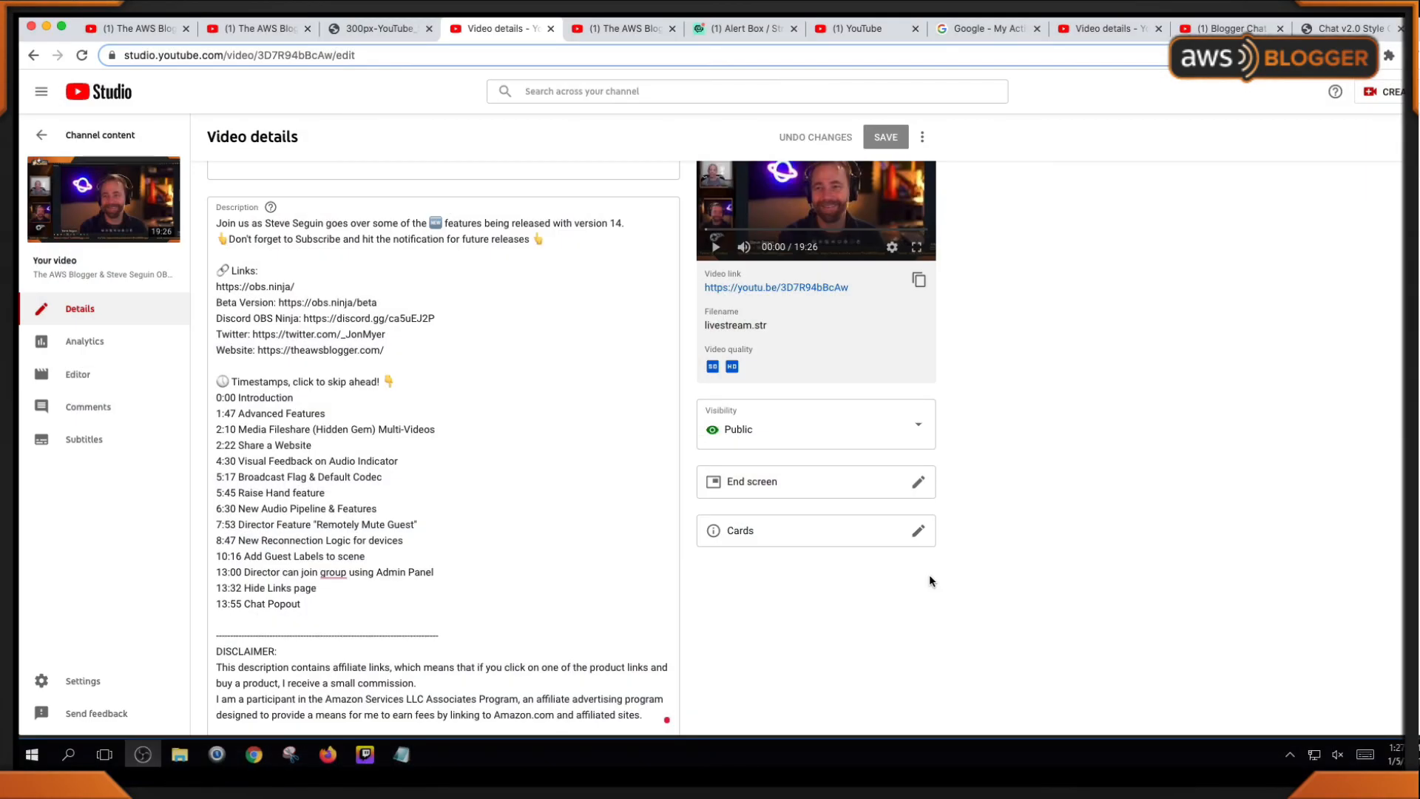
- Add a video card for OBS Ninja New Director Panel Walk Through at 08:07:00 and save the stream's cards
{"action": "left_click", "coordinate": [919, 532]}
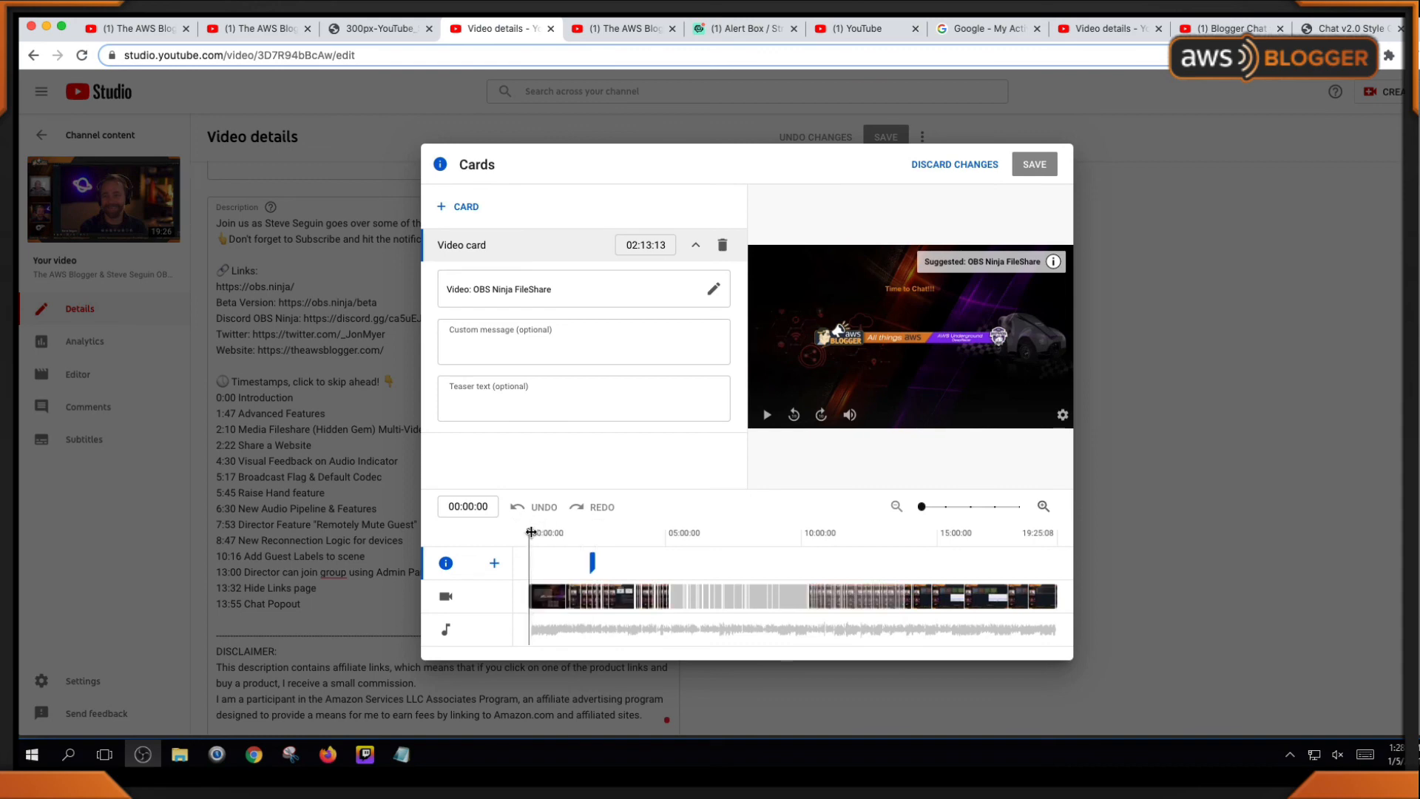
{"action": "left_click_drag", "start_coordinate": [531, 532], "coordinate": [753, 536]}
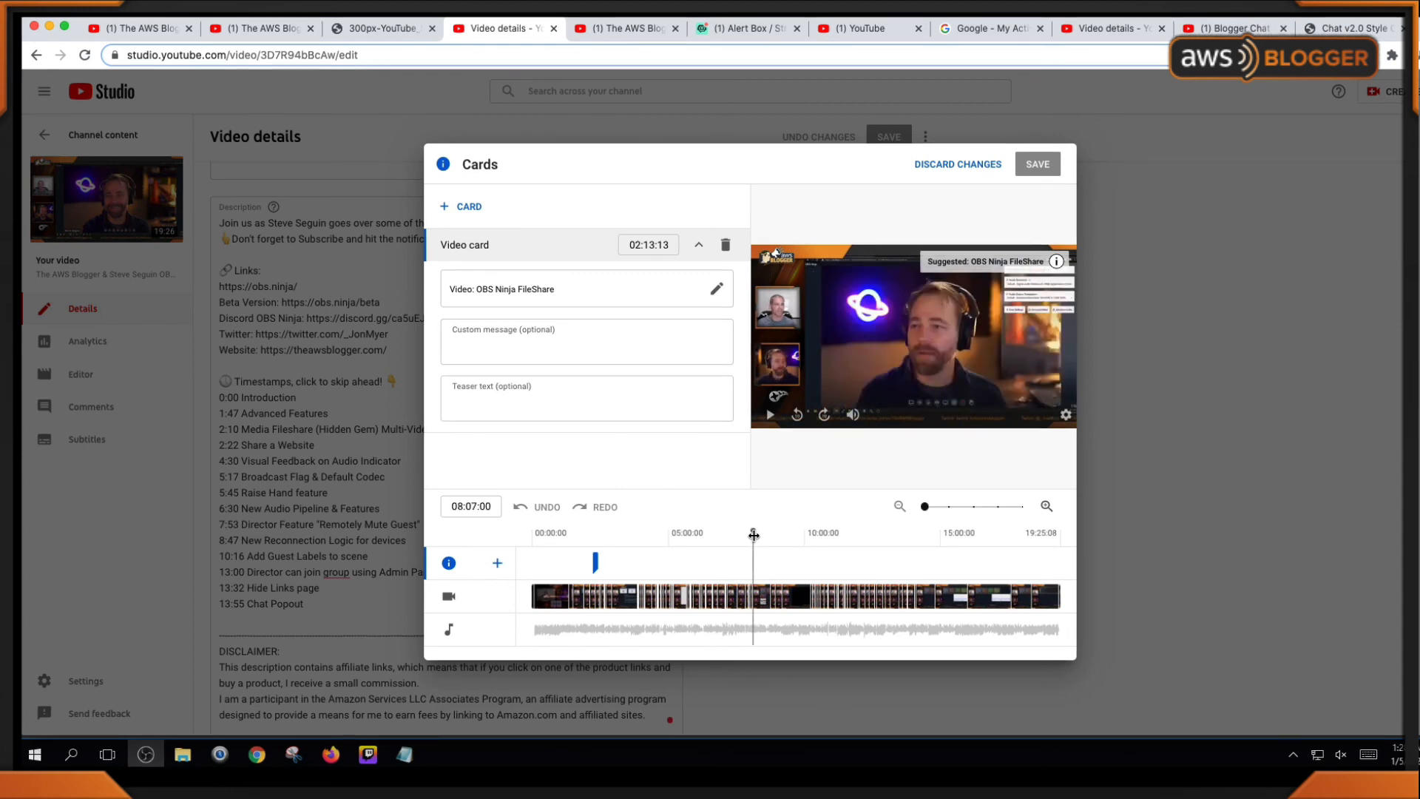
{"action": "left_click", "coordinate": [464, 206]}
{"action": "left_click", "coordinate": [460, 208]}
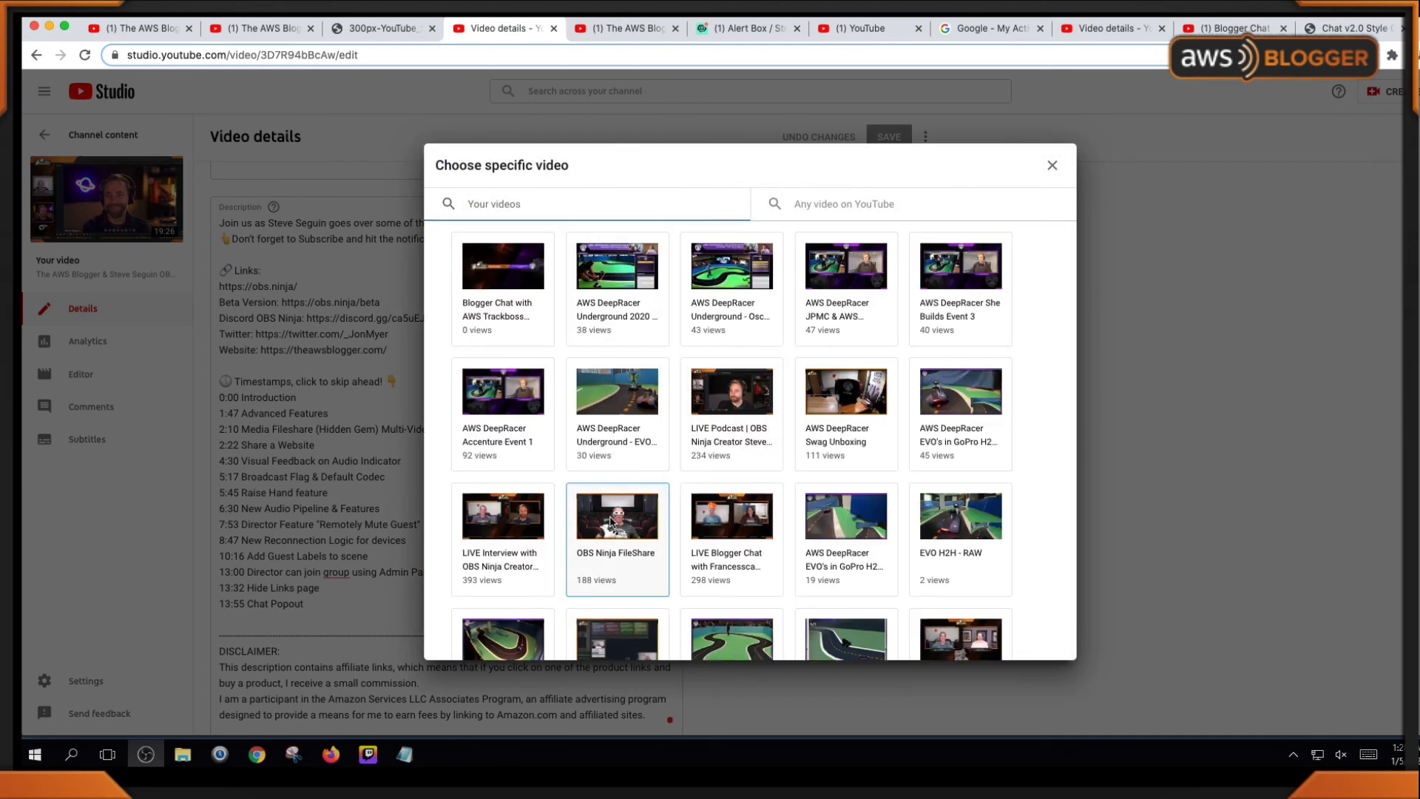
{"action": "scroll", "coordinate": [614, 518], "scroll_direction": "down", "scroll_amount": 2}
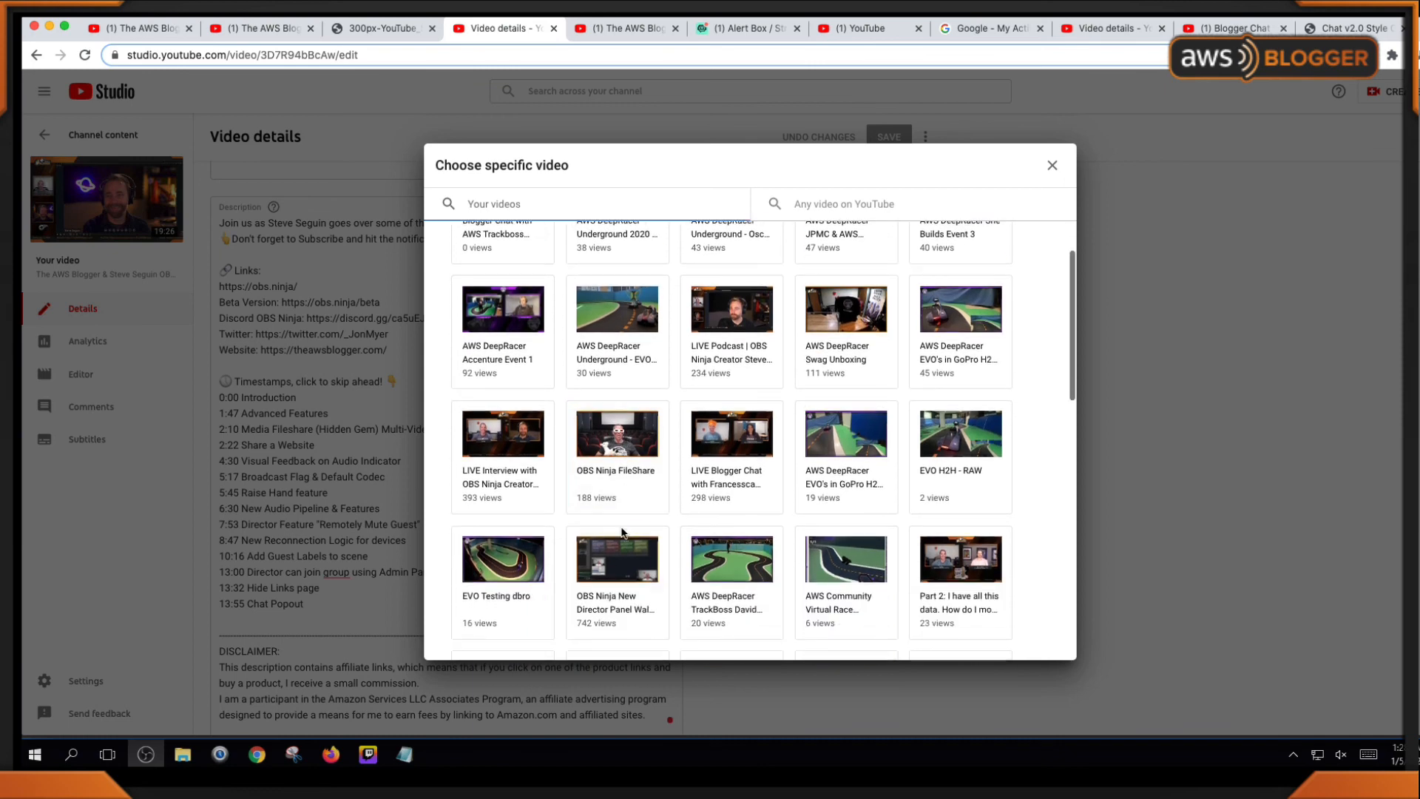
{"action": "left_click", "coordinate": [620, 570]}
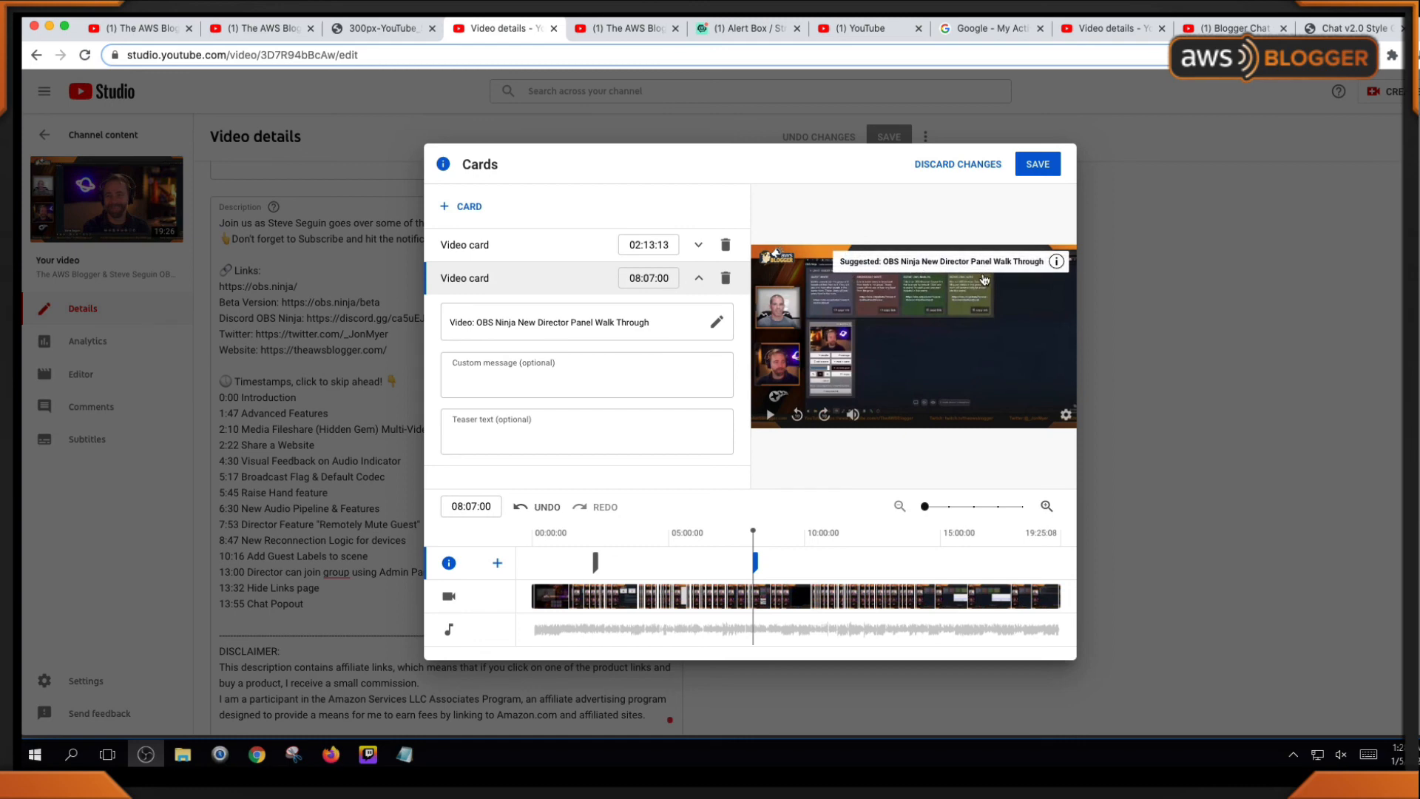
{"action": "left_click", "coordinate": [1030, 167]}
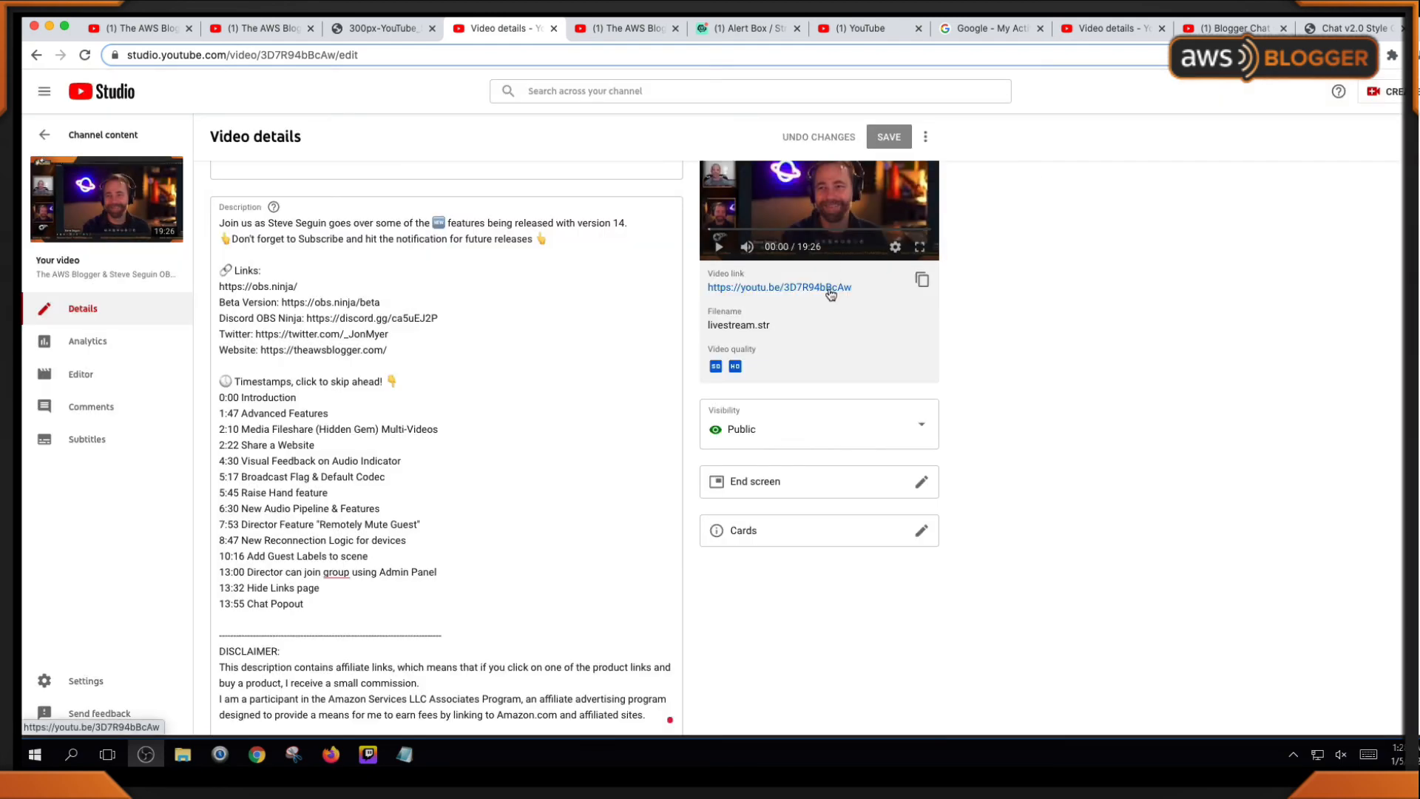
- Open the stream's watch page from its video link and seek playback to 7:55, just before the new card
{"action": "left_click", "coordinate": [831, 289]}
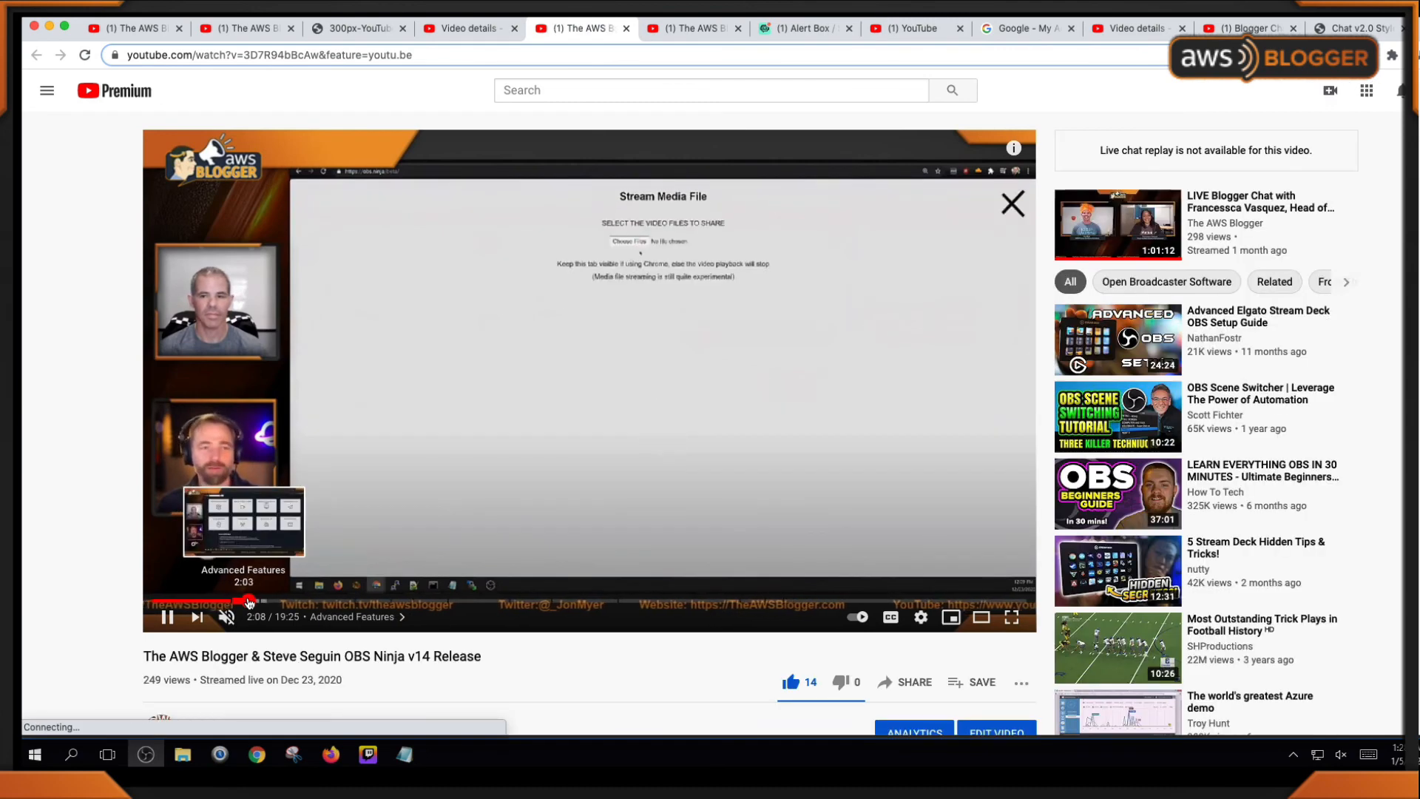
{"action": "left_click_drag", "start_coordinate": [250, 601], "coordinate": [517, 603]}
{"action": "left_click_drag", "start_coordinate": [514, 602], "coordinate": [515, 603]}
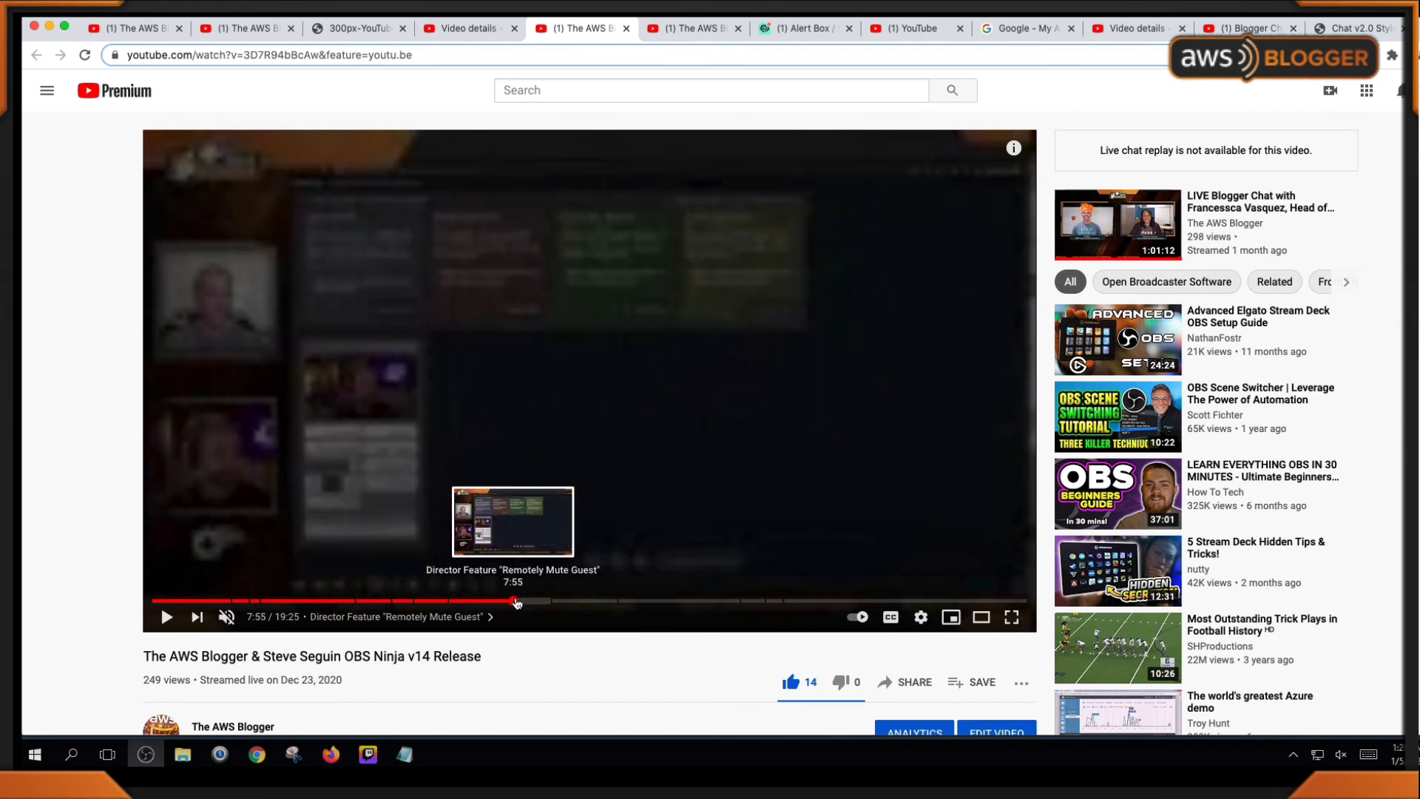